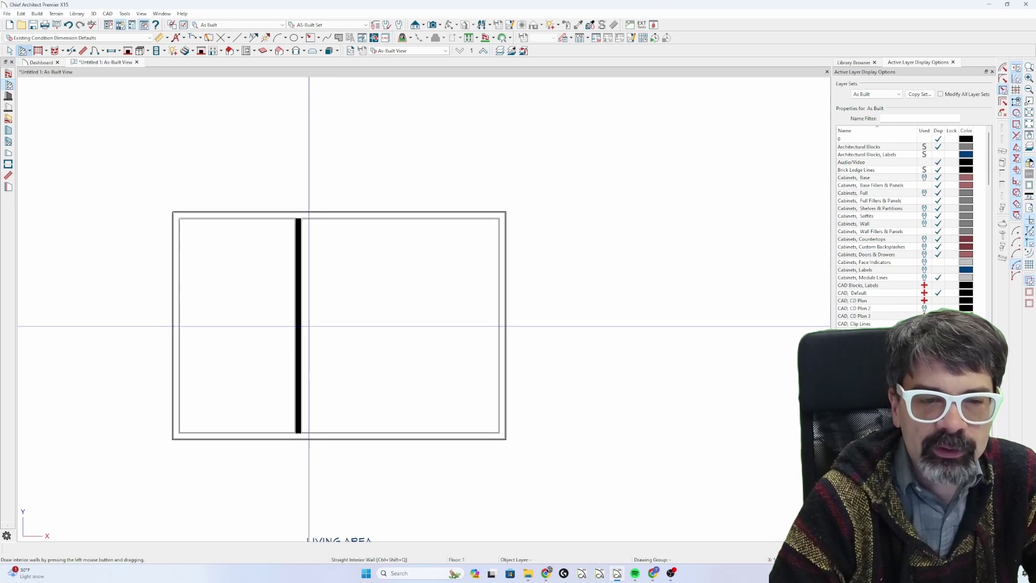
Inspect the interior wall's wall type definition and the stud layer's fill style
left_click(299, 326)
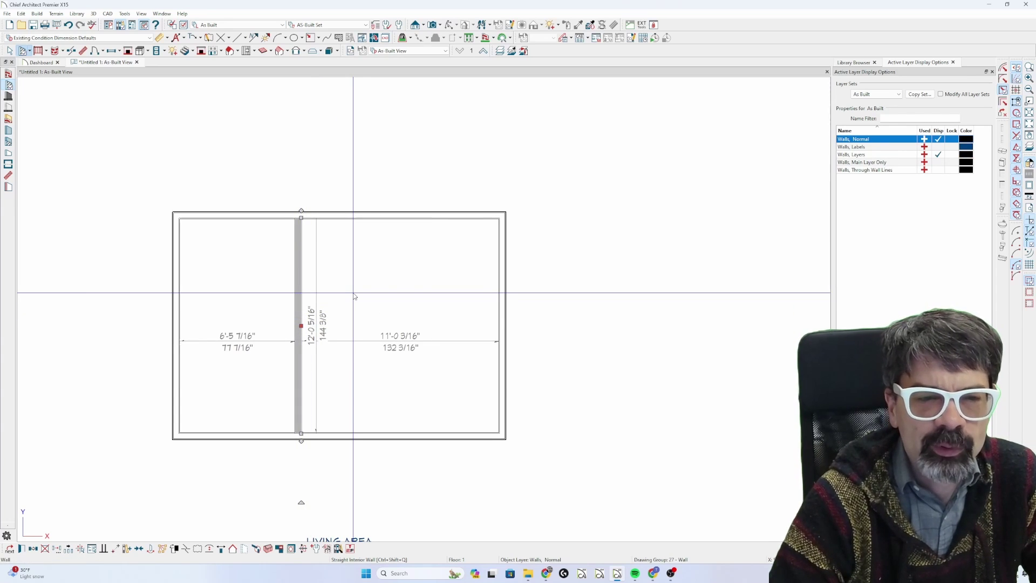
key("Escape")
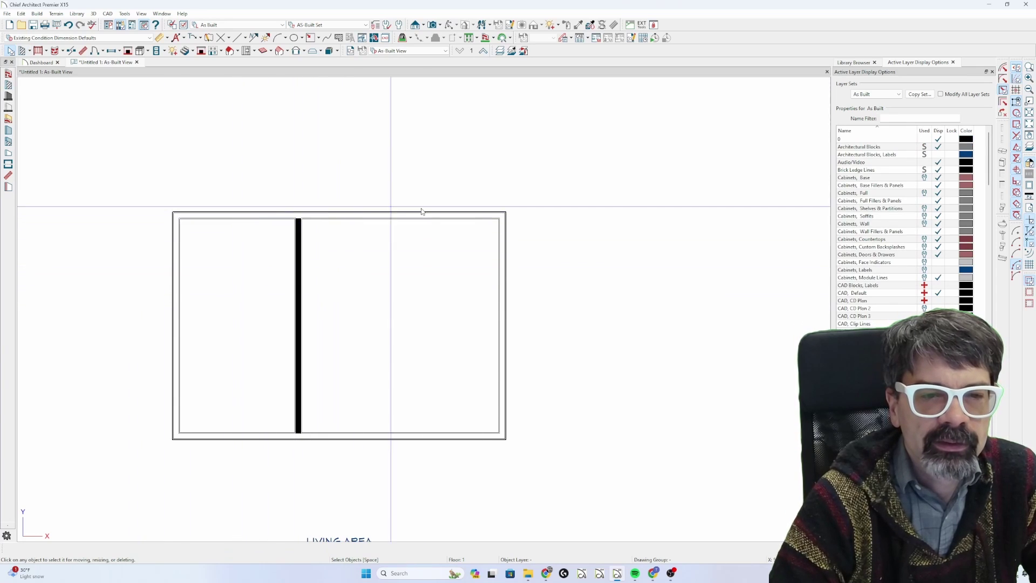
double_click(300, 345)
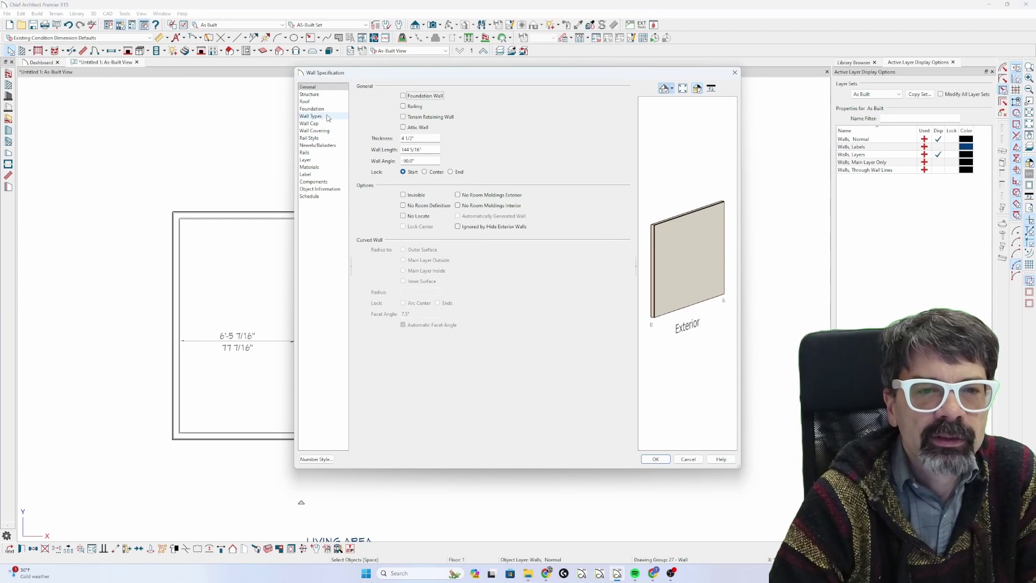
left_click(328, 118)
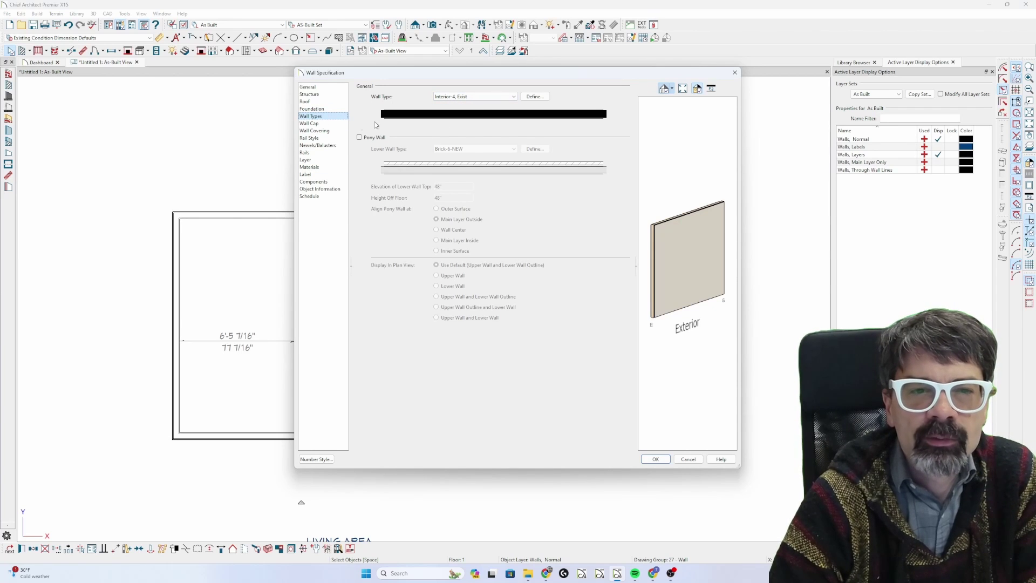
left_click(536, 96)
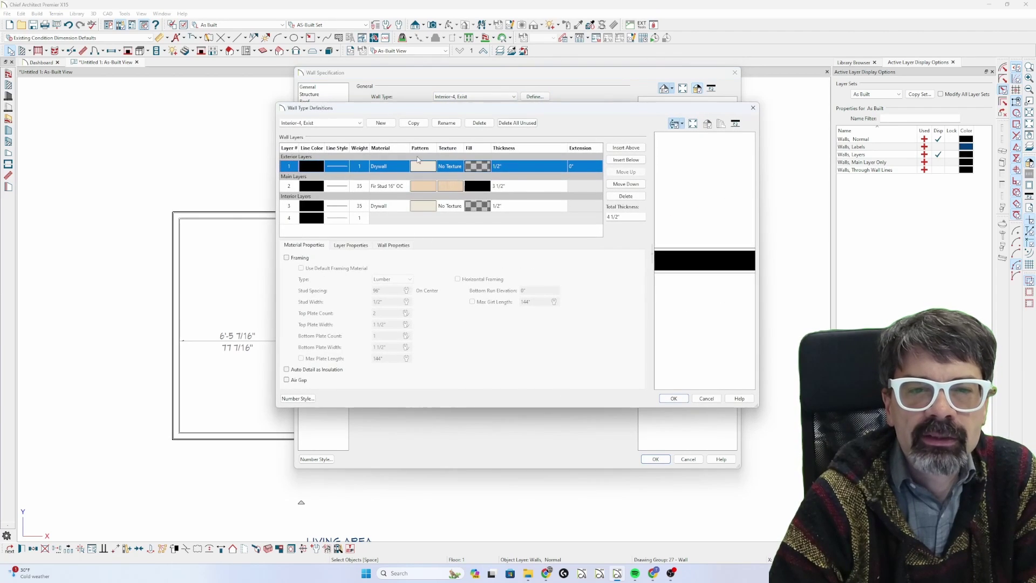
left_click(475, 188)
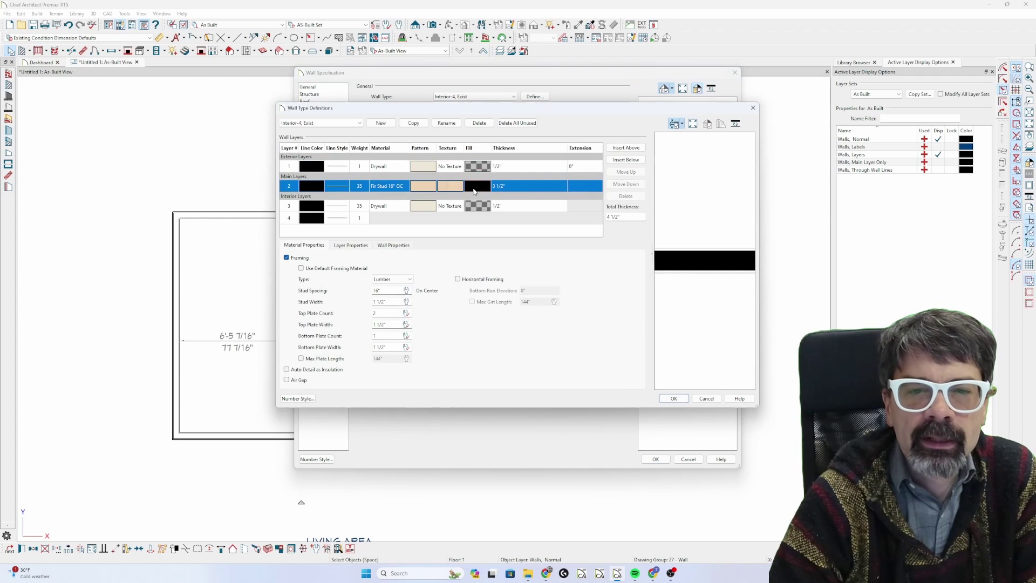
left_click(473, 188)
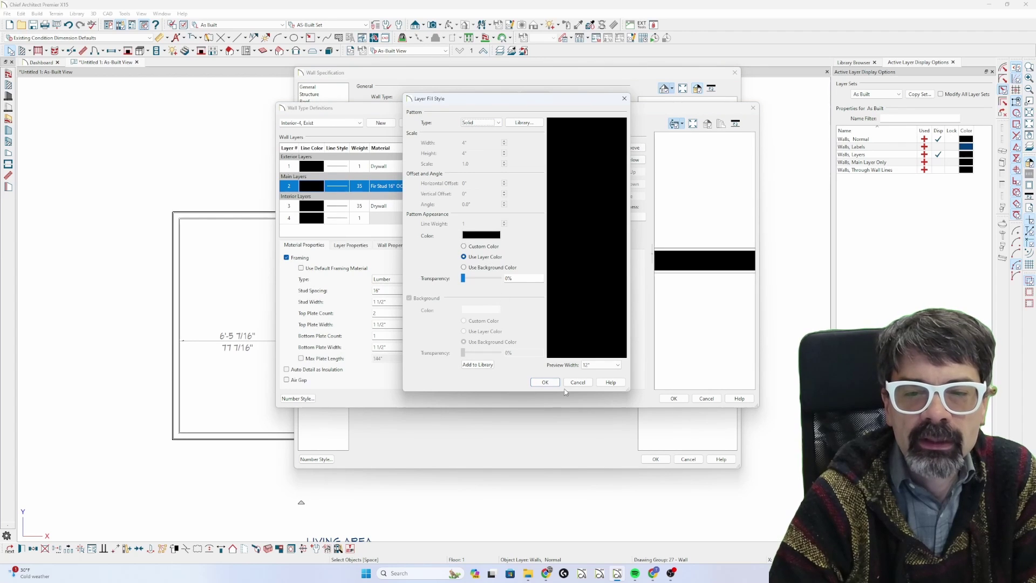
left_click(546, 382)
left_click(676, 399)
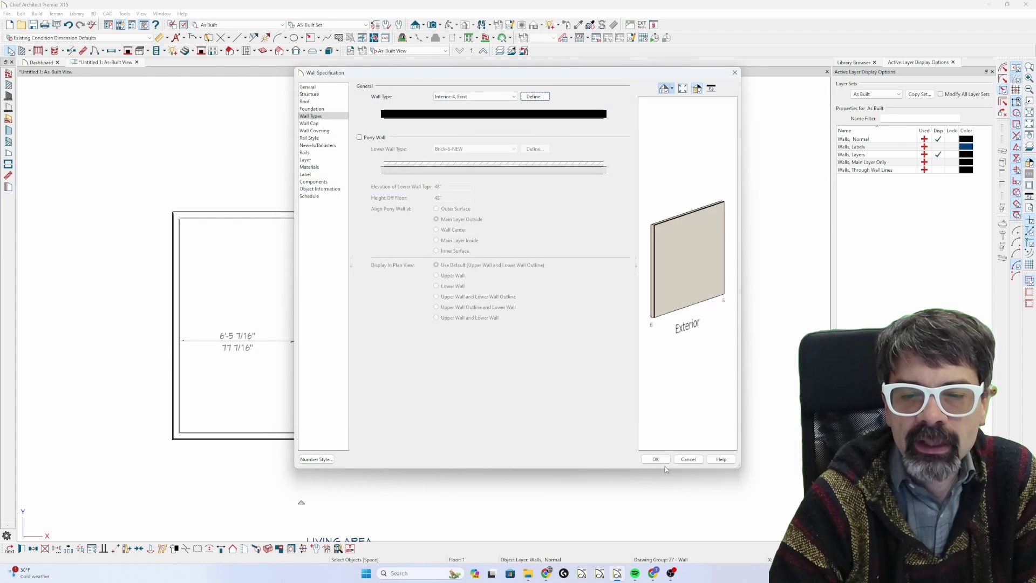
left_click(655, 459)
Keep the As-Built View and set the Walls, Normal layer colour to white
left_click(440, 288)
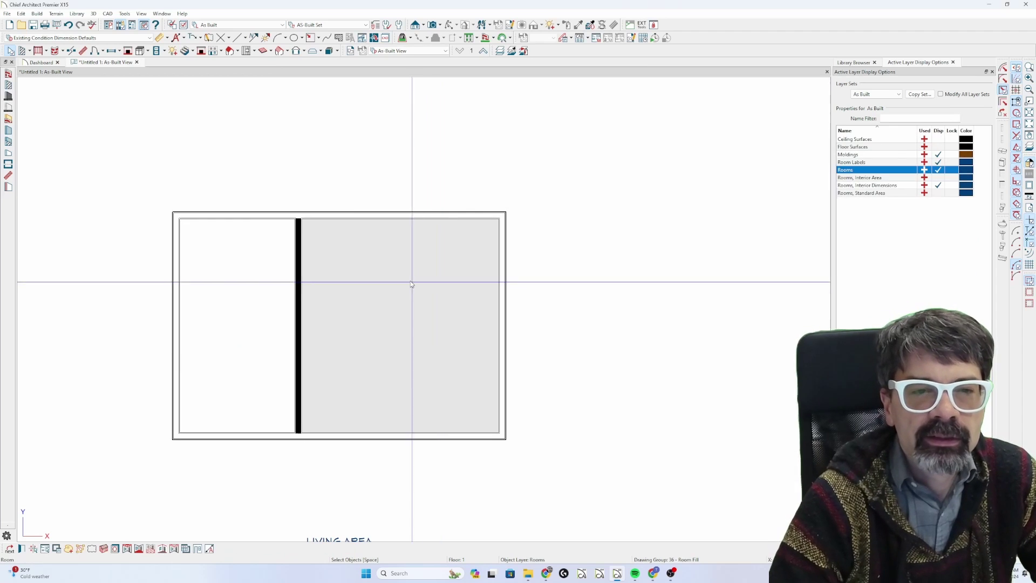
left_click(414, 51)
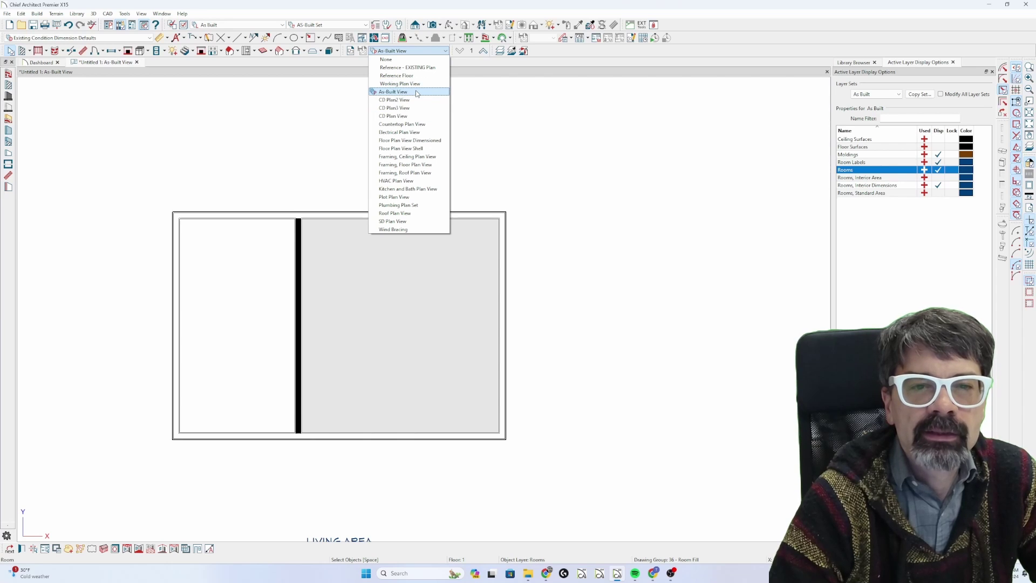
left_click(416, 93)
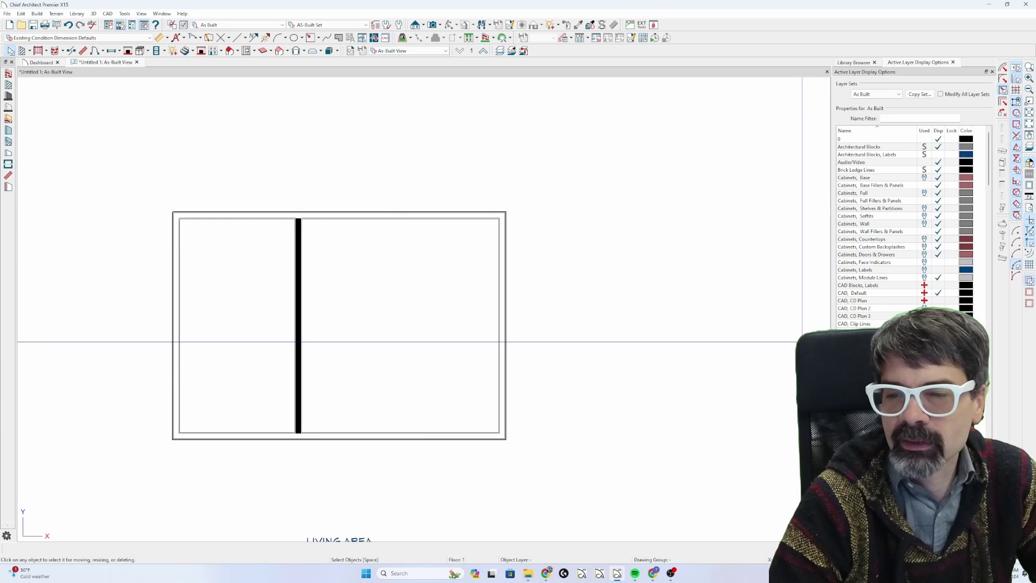
left_click(298, 292)
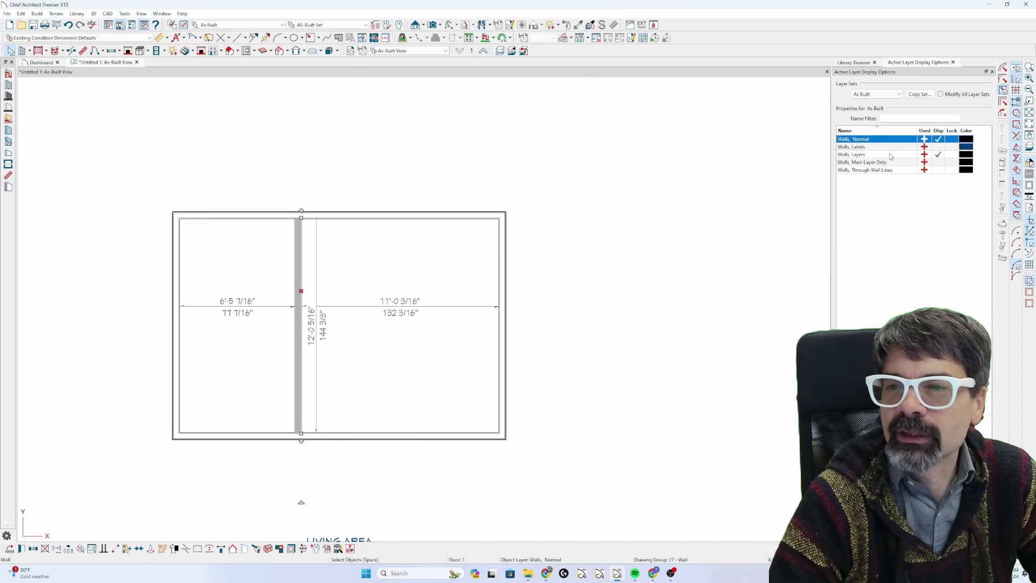
left_click(966, 139)
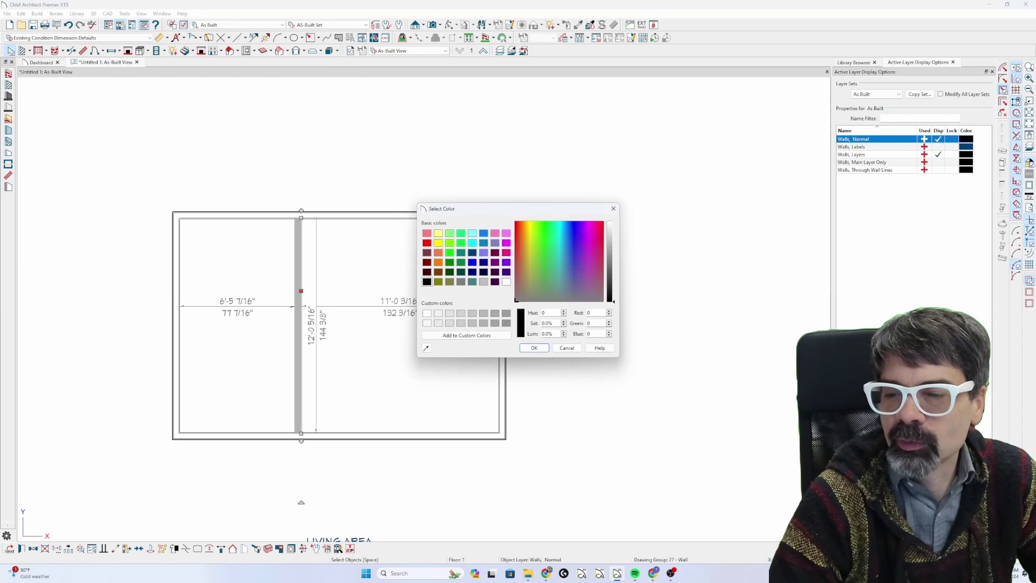
key("Return")
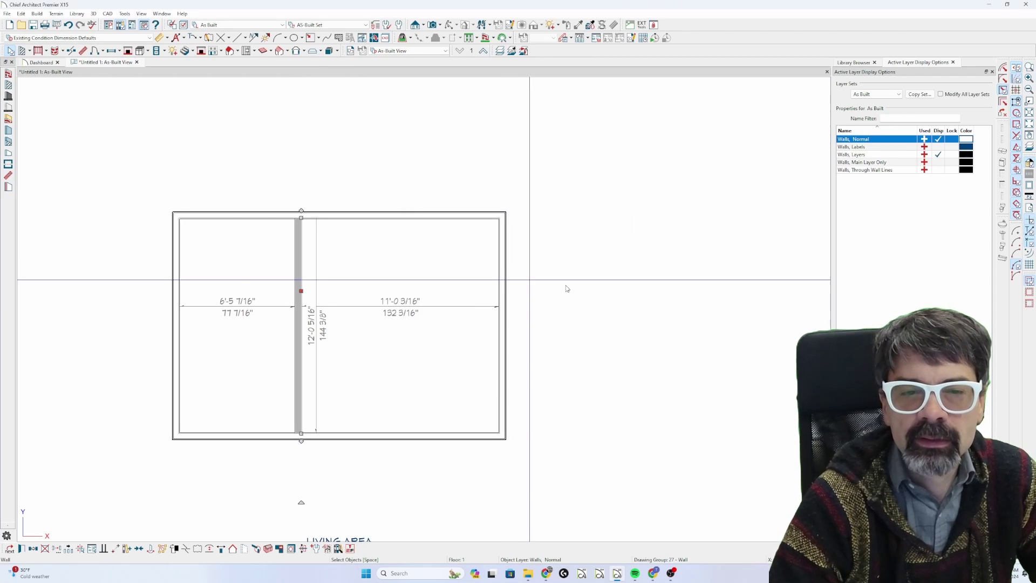
left_click(580, 359)
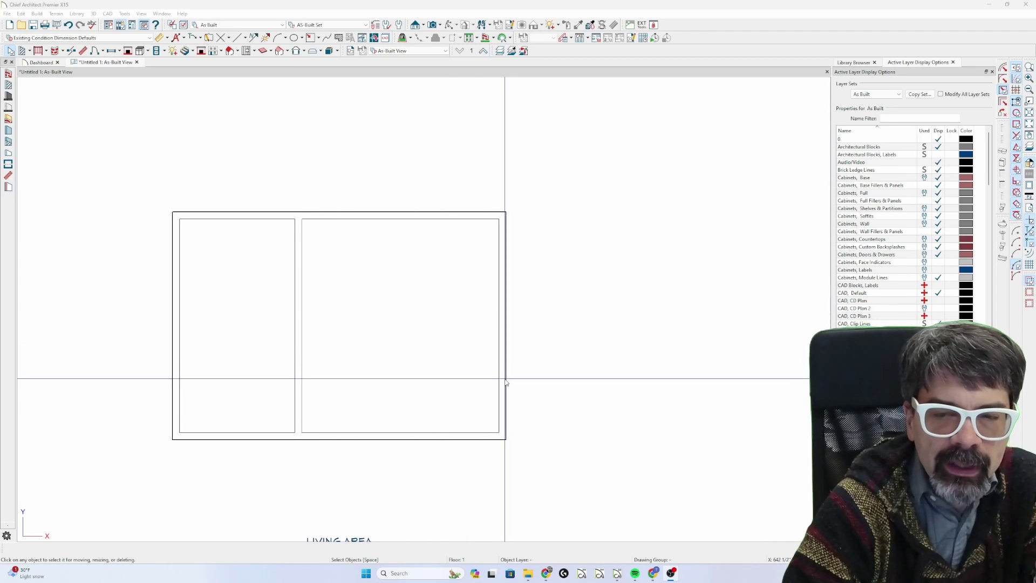
Switch the plan to the CD Plan View
left_click(299, 265)
left_click(380, 252)
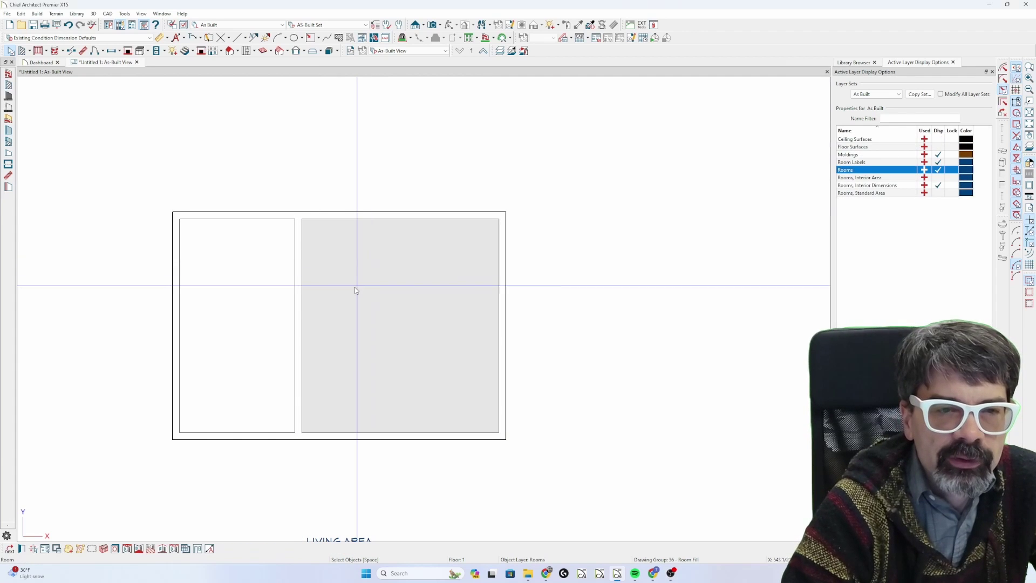
key("Escape")
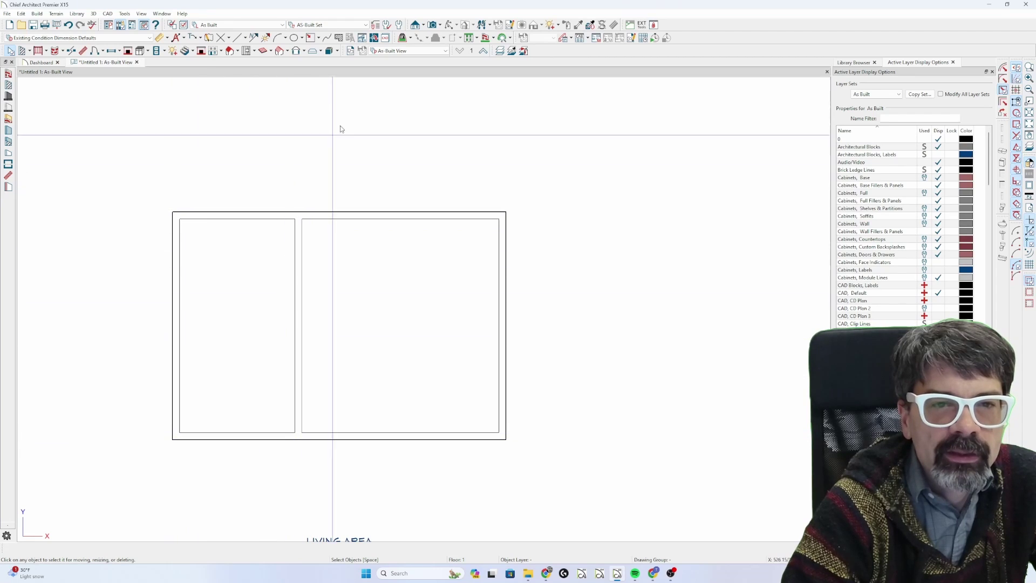
left_click(409, 51)
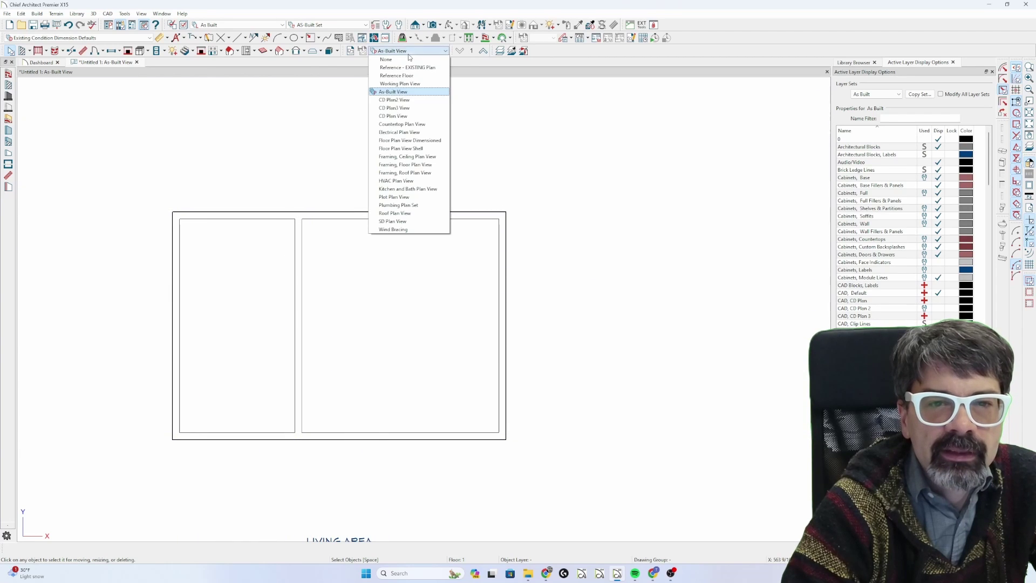
left_click(395, 115)
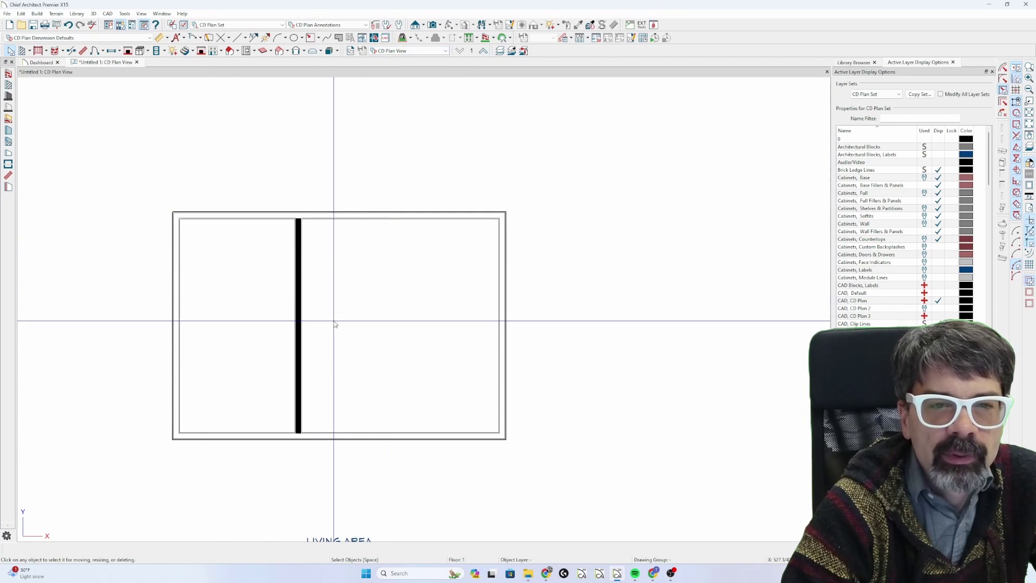
Switch to the Electrical Plan View and check the interior wall's layer
left_click(402, 51)
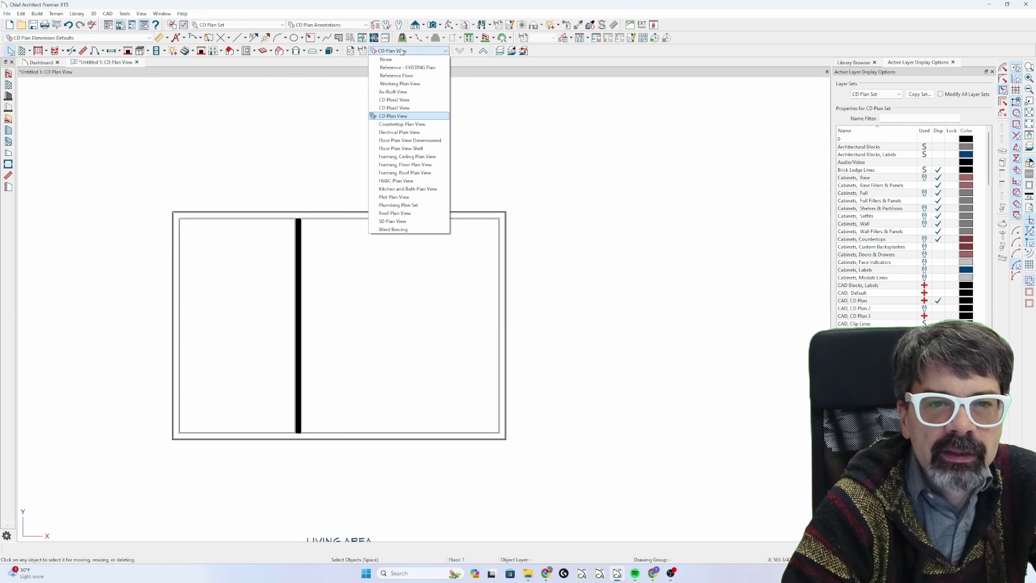
left_click(412, 132)
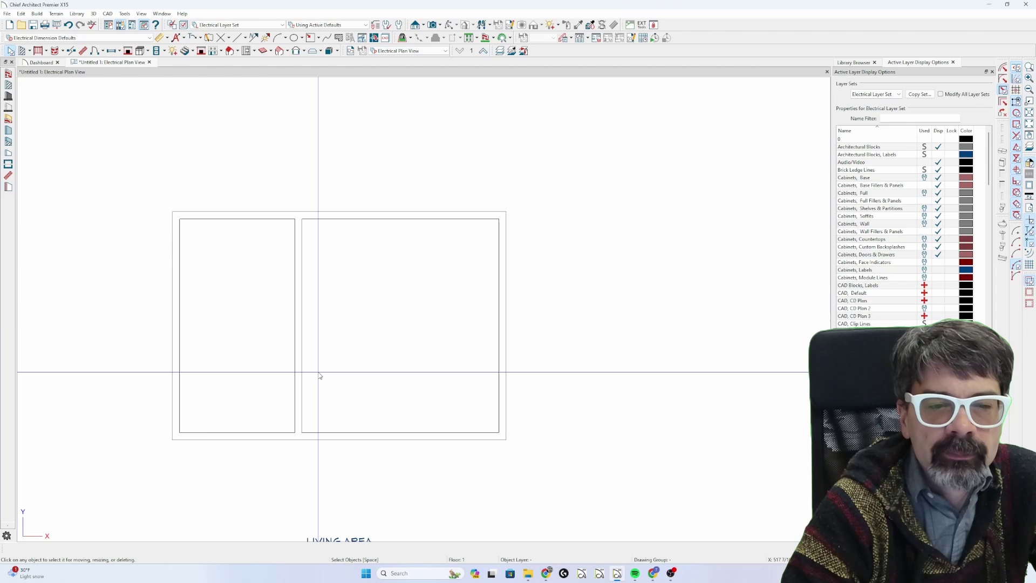
left_click(300, 334)
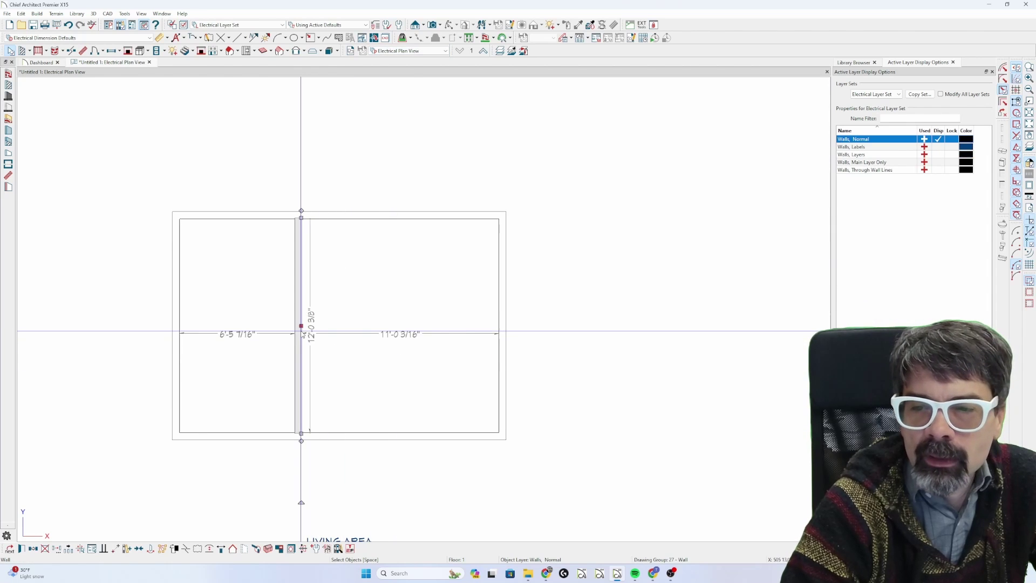
left_click(602, 271)
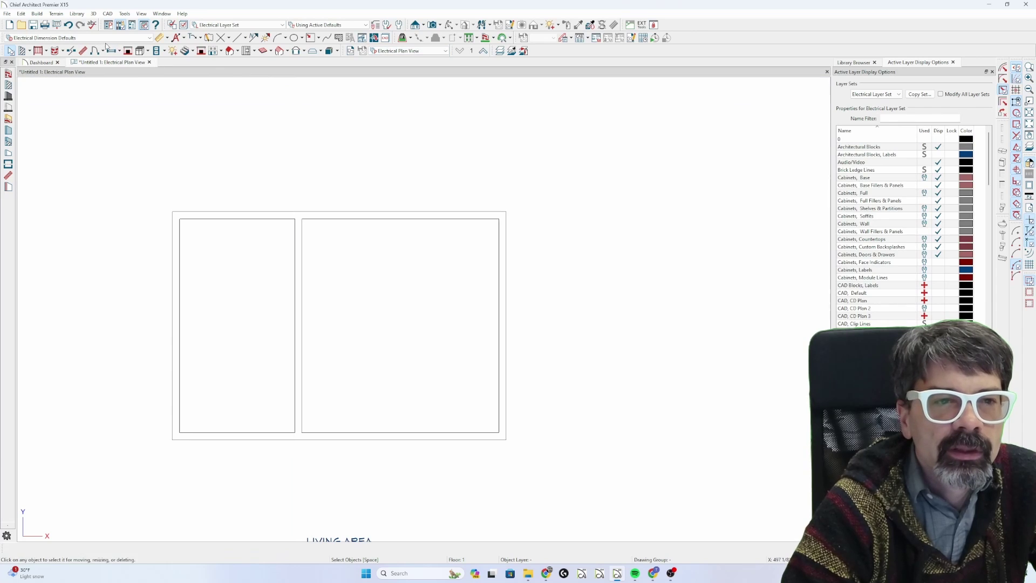
Add a second floor derived from the first, accepting the defaults
left_click(212, 51)
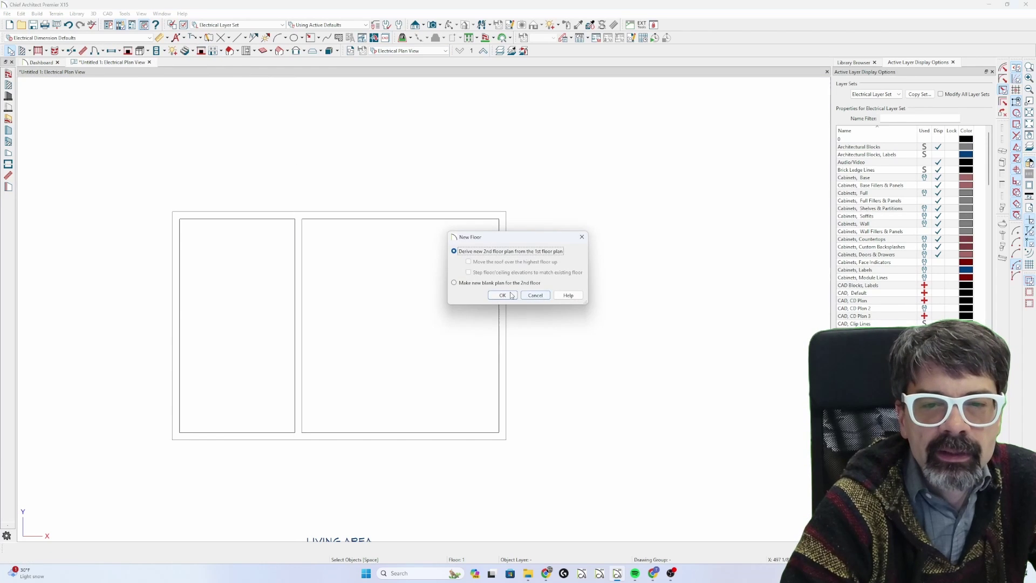
left_click(511, 295)
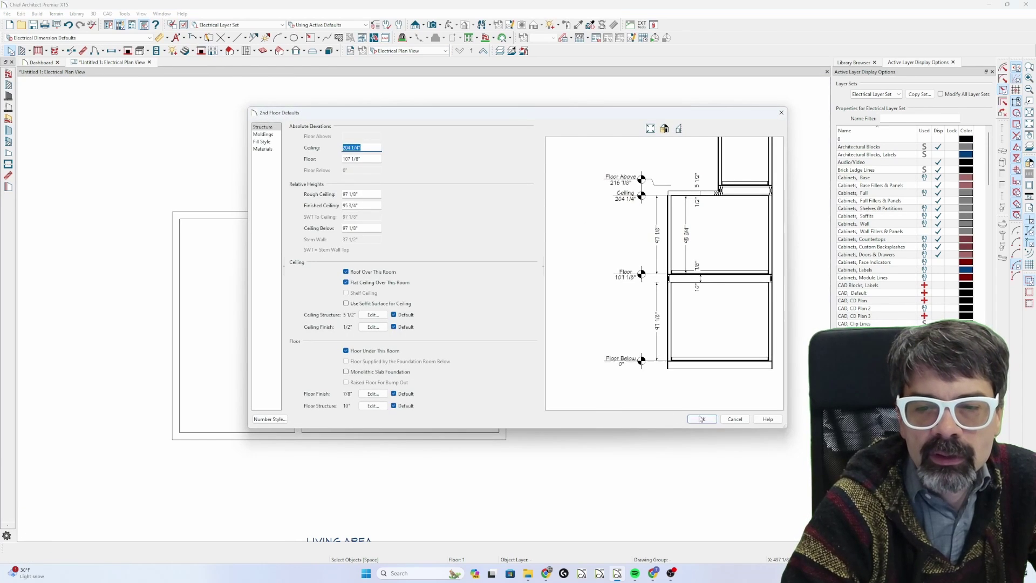
left_click(701, 419)
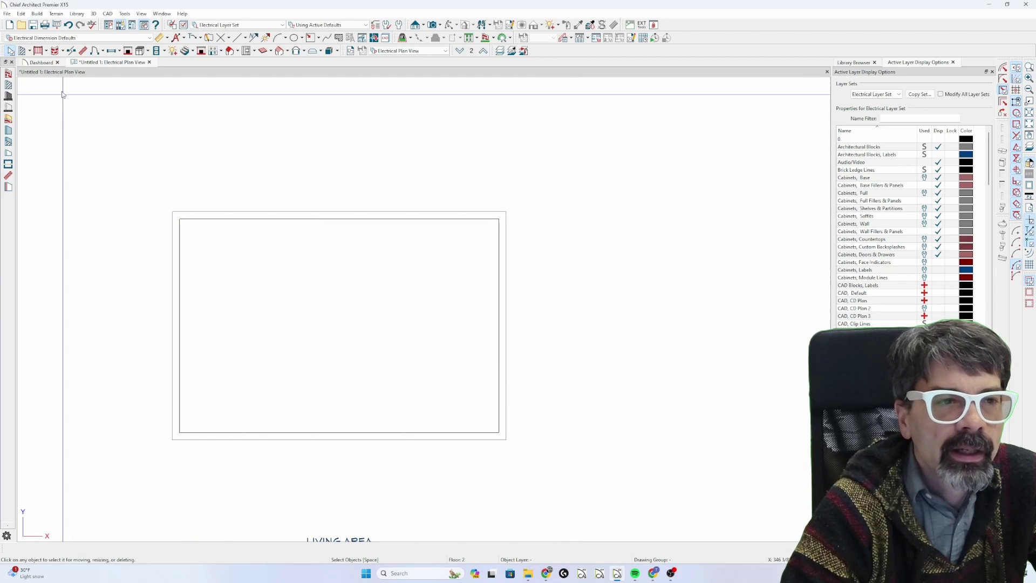
Draw a horizontal interior wall, return to floor 1, and undo that wall
left_click(23, 50)
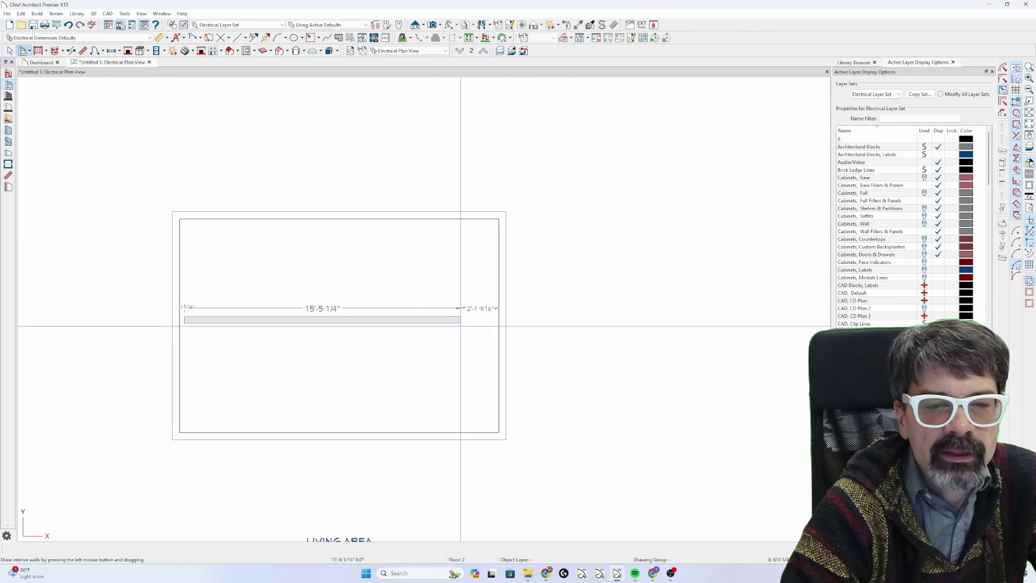
left_click_drag(198, 316, 502, 322)
key("Page_Down")
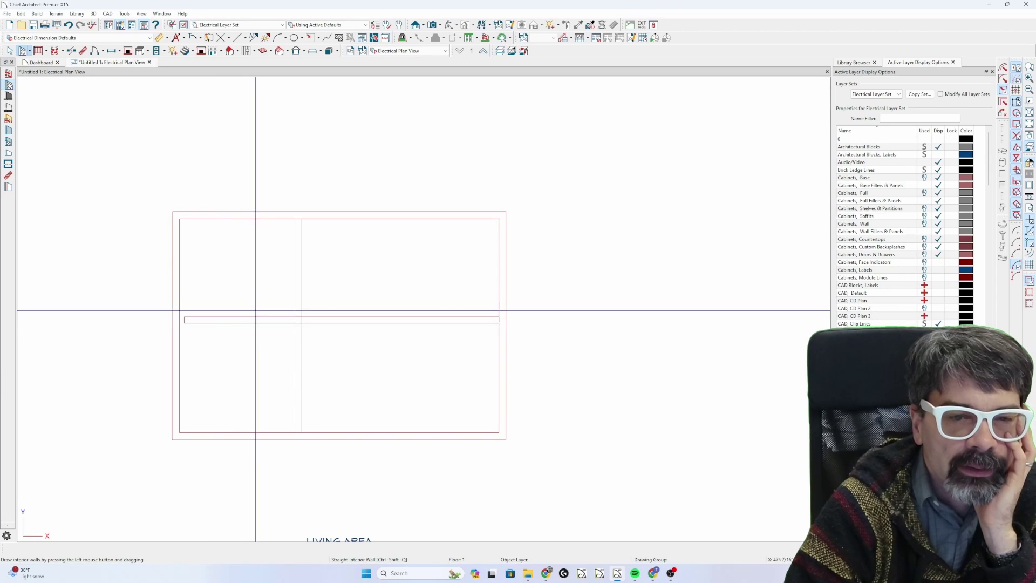
key("ctrl+z")
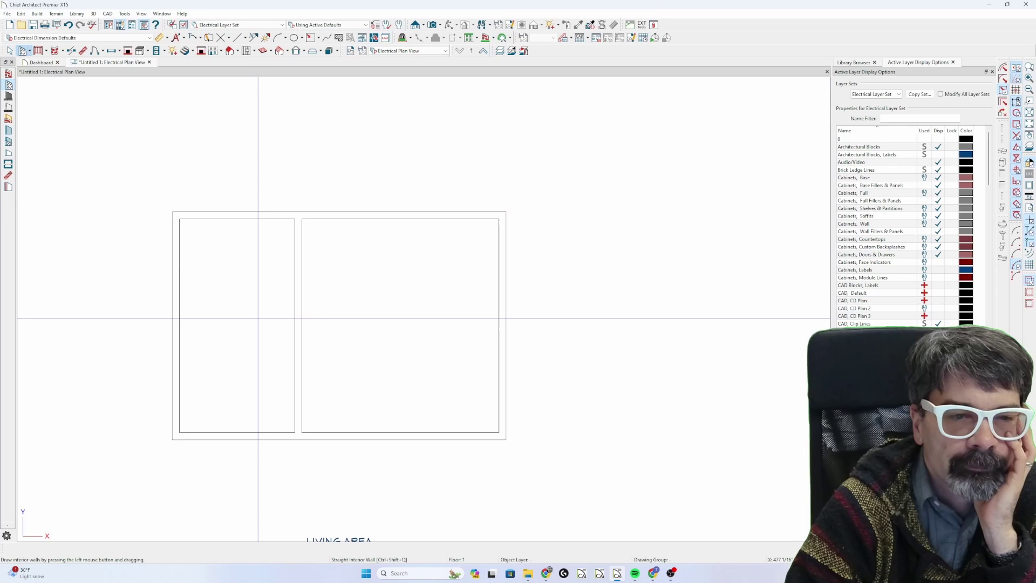
Switch to the Working Plan View, then to the CD Plan View
left_click(424, 51)
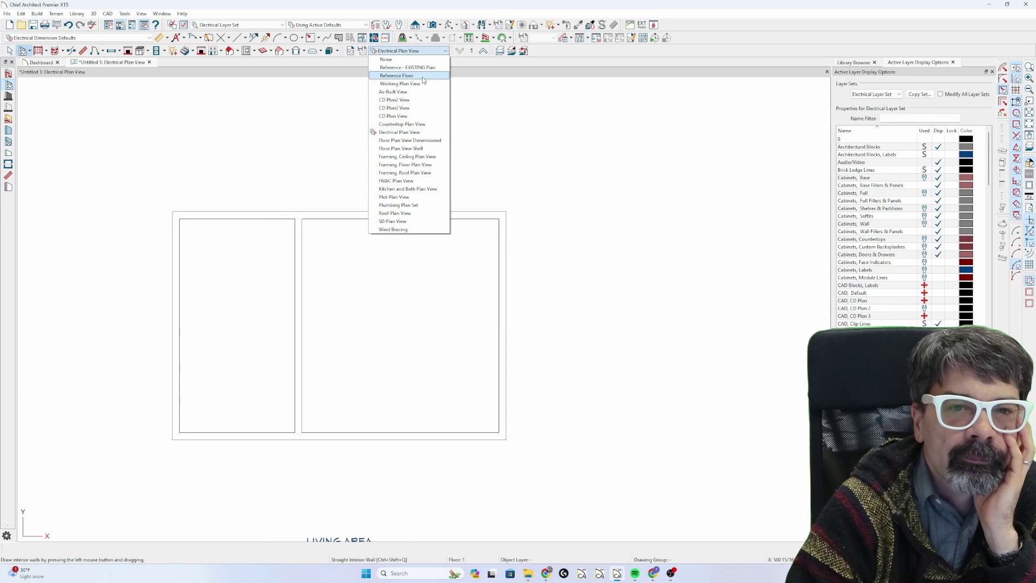
left_click(420, 84)
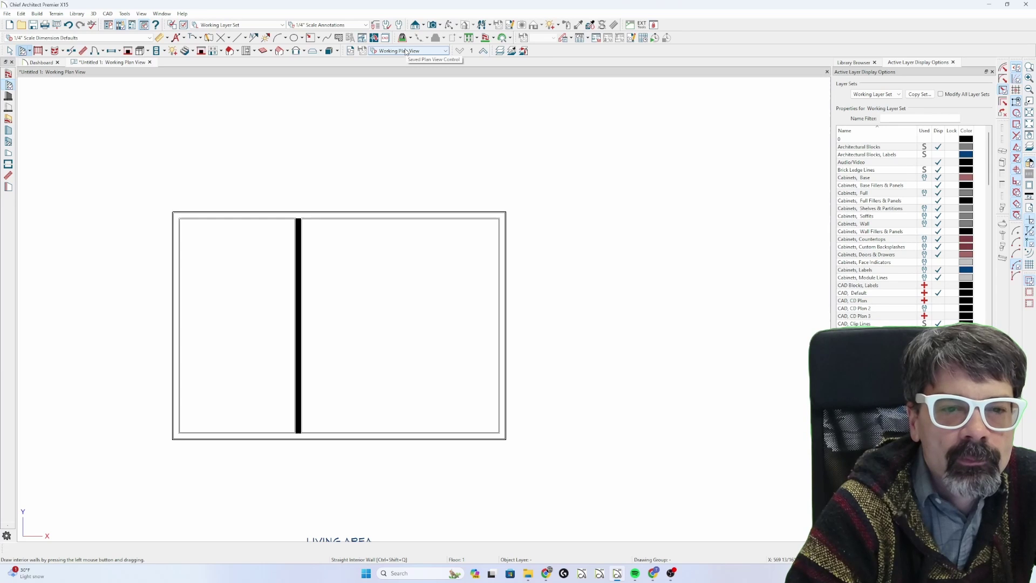
scroll(407, 234, "up", 1)
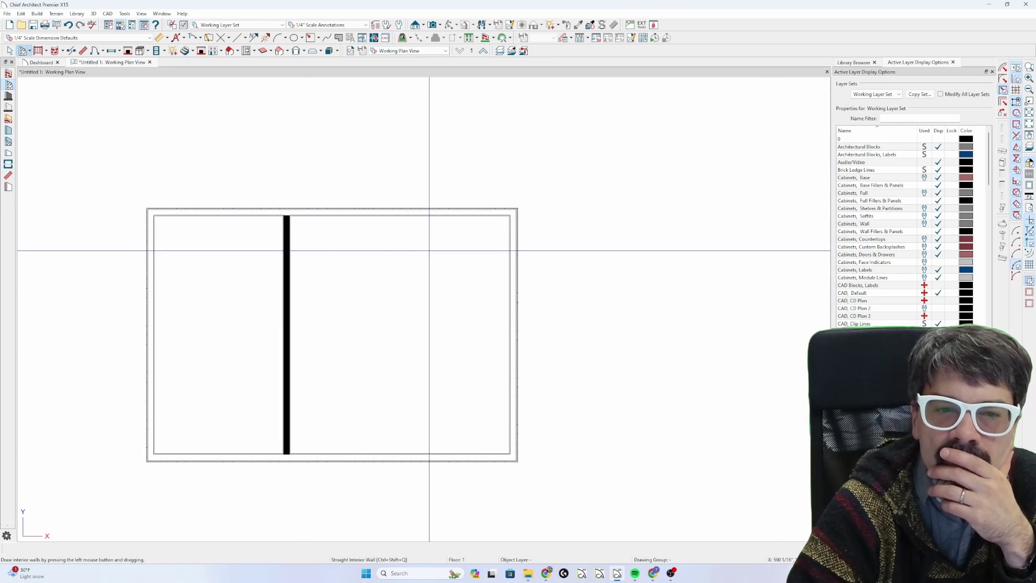
left_click(411, 51)
left_click(426, 120)
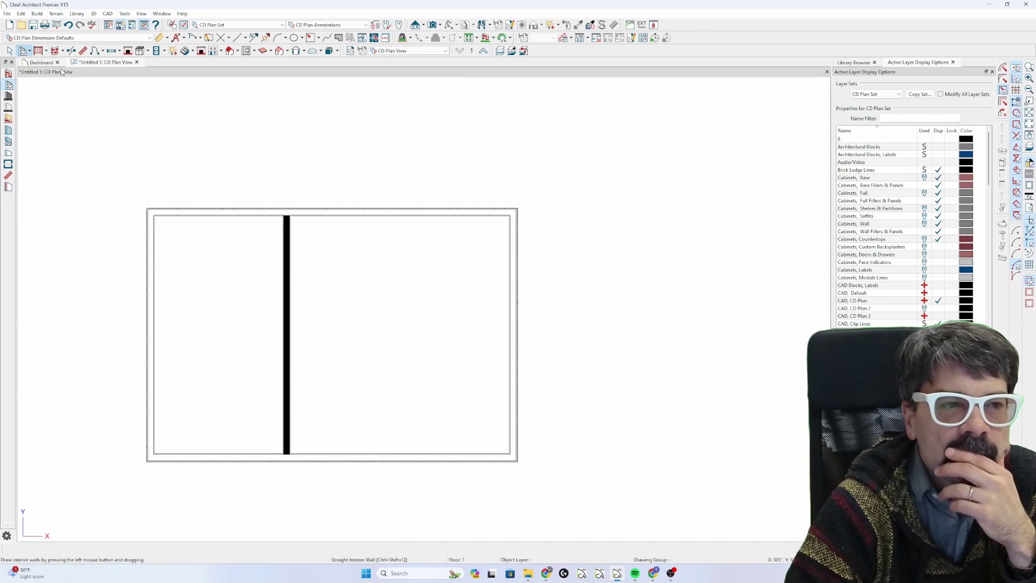
Make Interior-4, NEW the default interior wall type and draw a wall right of the first
double_click(39, 50)
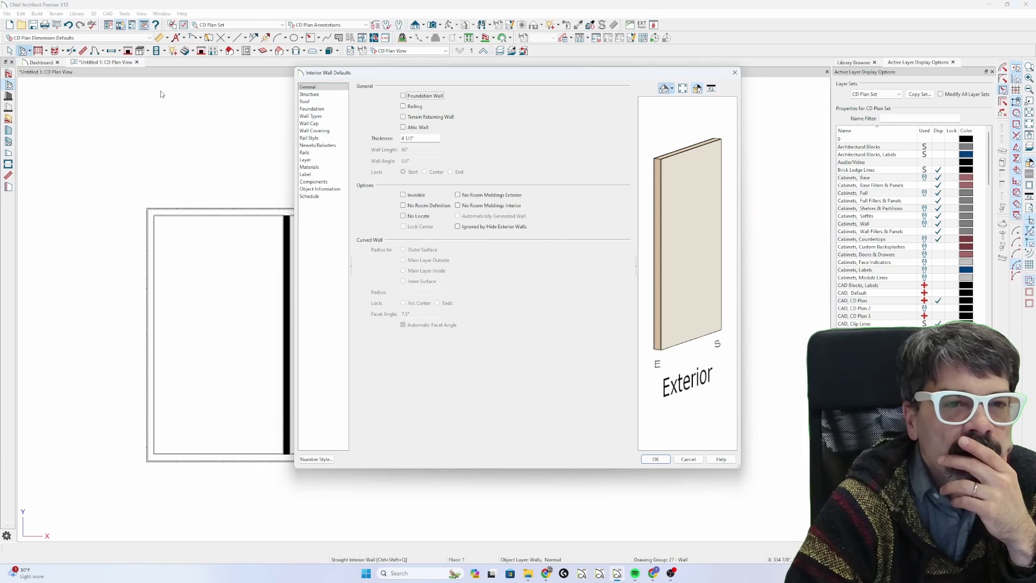
left_click(312, 116)
left_click(468, 97)
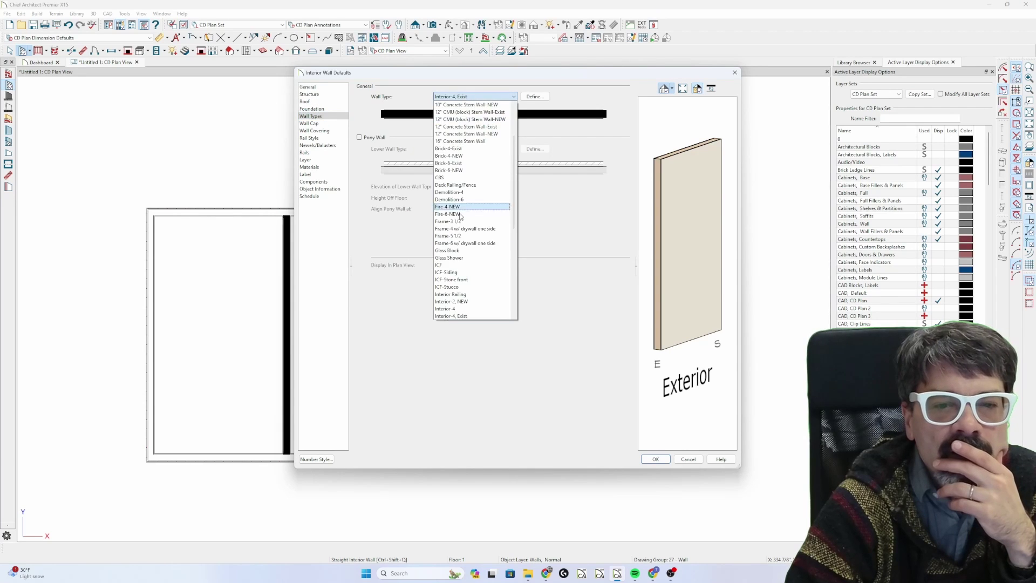
scroll(460, 218, "down", 2)
left_click(459, 277)
key("Return")
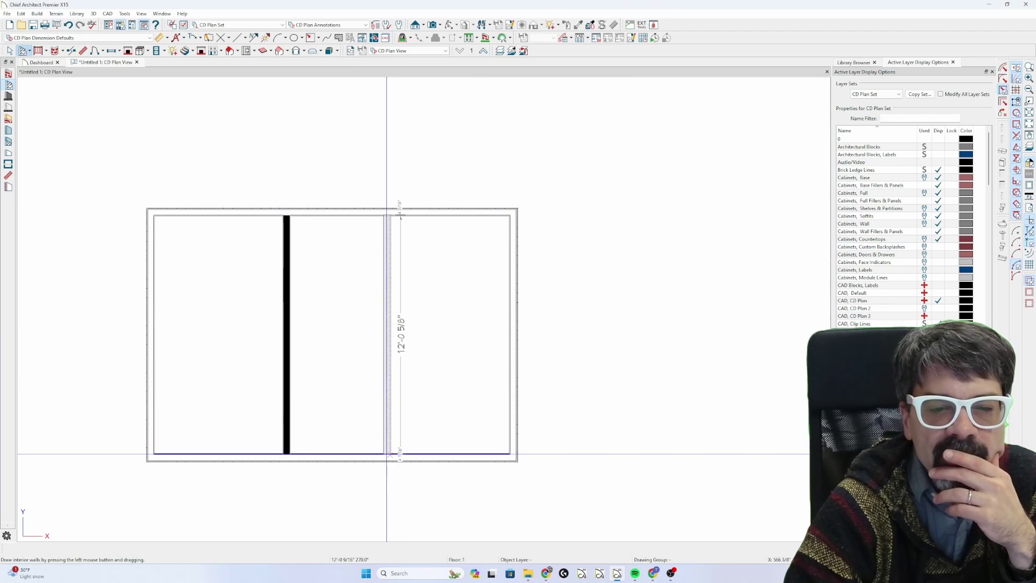
left_click_drag(384, 324, 388, 453)
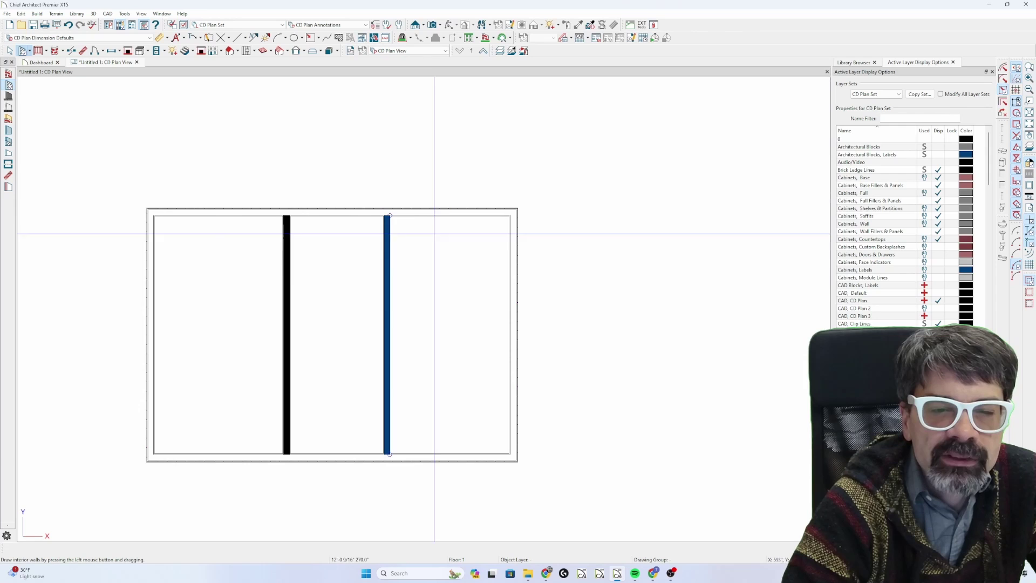
Set the Walls, Normal layer colour to dark blue
left_click(390, 316)
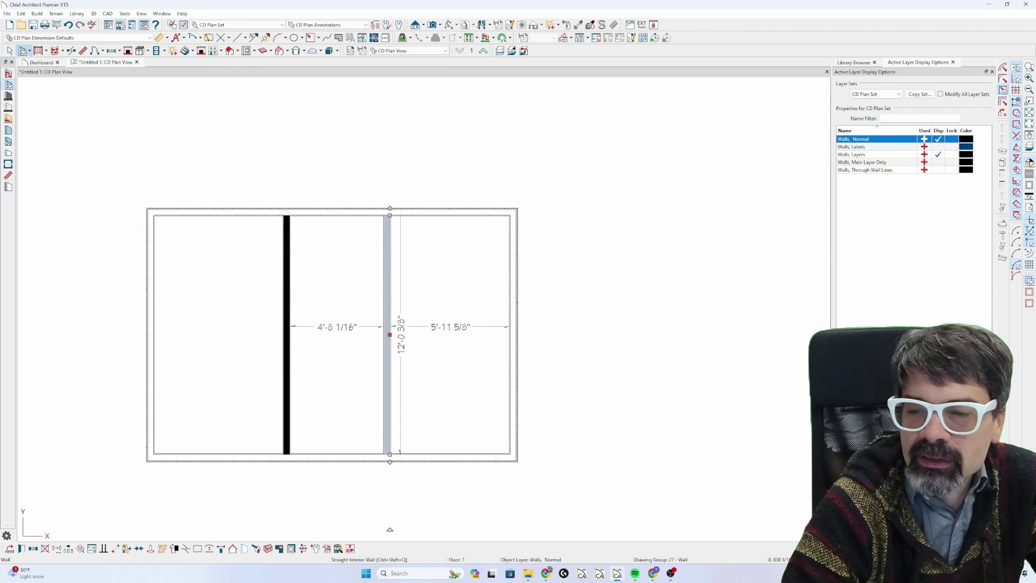
left_click(965, 139)
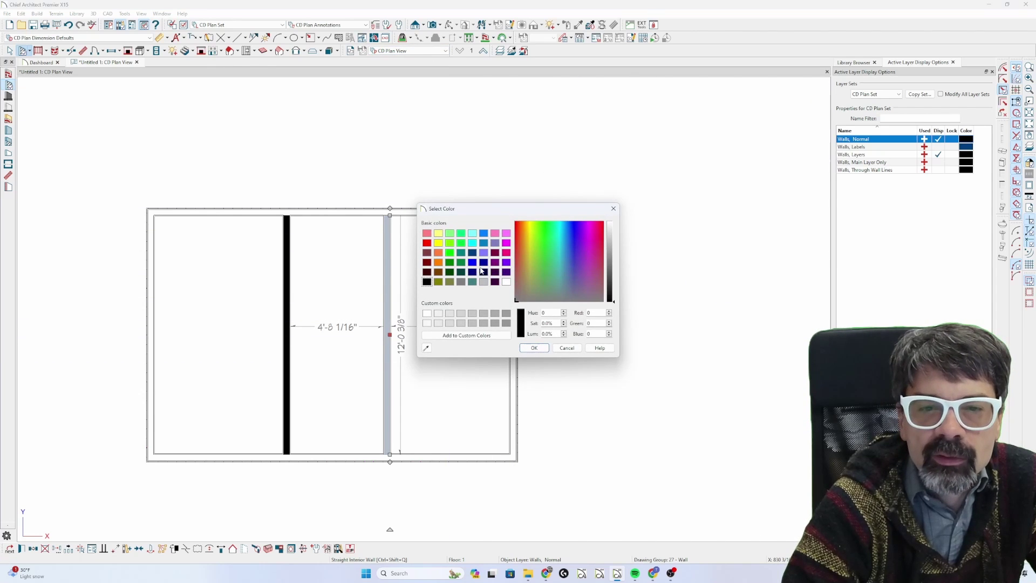
double_click(473, 252)
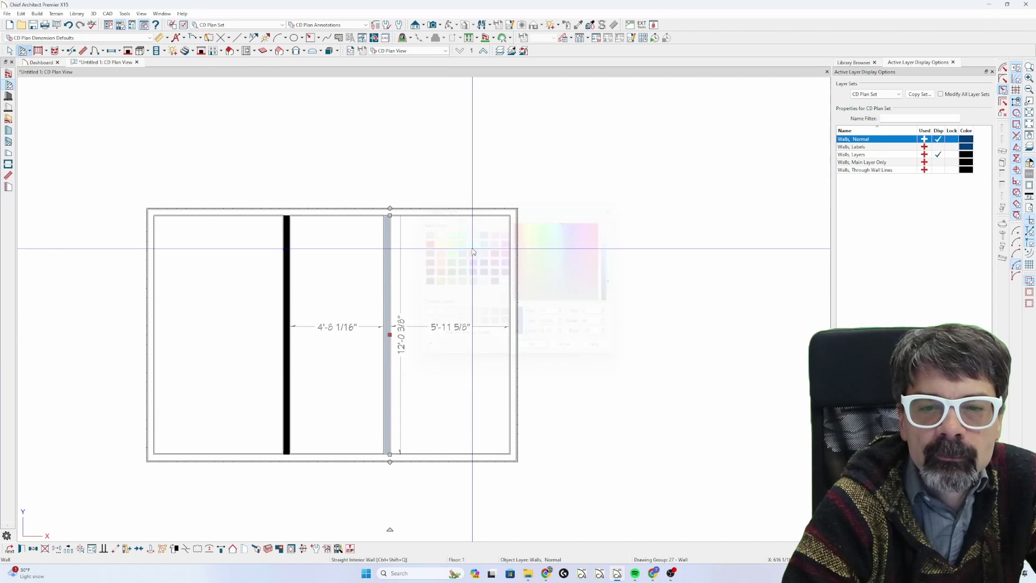
scroll(476, 240, "up", 3)
scroll(476, 239, "down", 1)
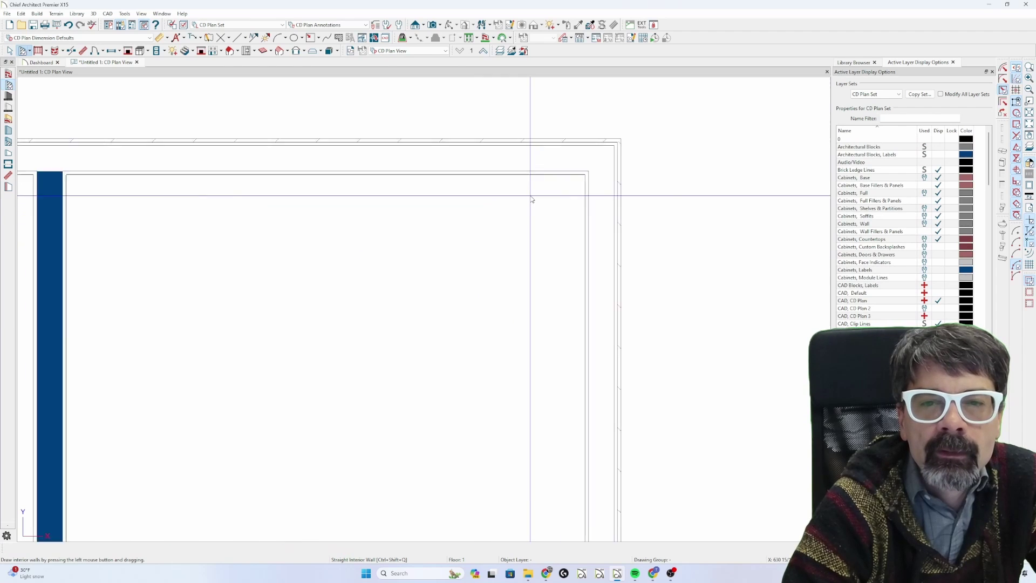
scroll(531, 196, "down", 1)
scroll(589, 186, "down", 1)
scroll(624, 162, "down", 1)
scroll(625, 159, "down", 1)
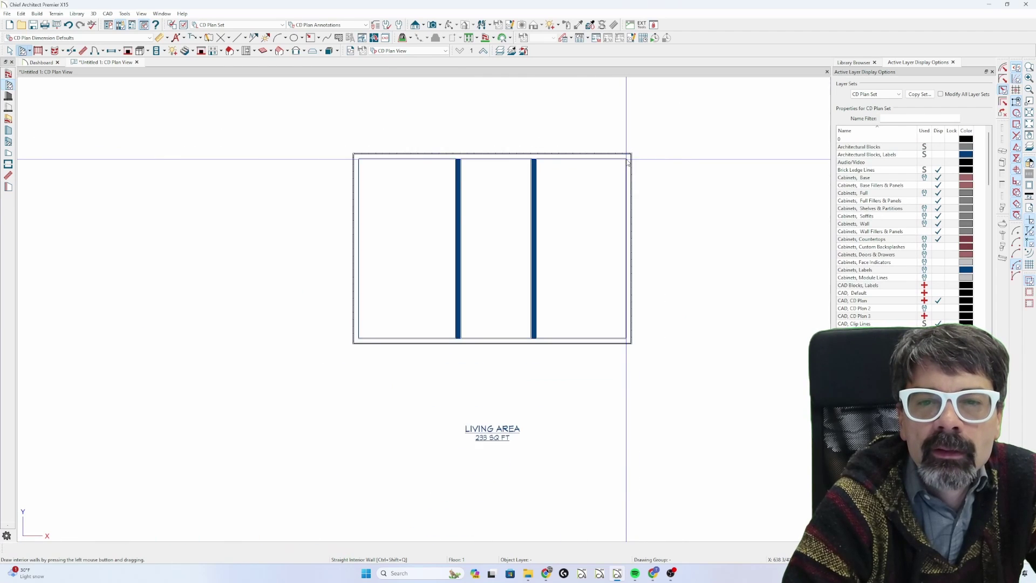
scroll(583, 162, "up", 1)
key("space")
left_click(569, 153)
Open the top exterior wall's Siding-4-Exist definition and its stud layer line settings
double_click(570, 158)
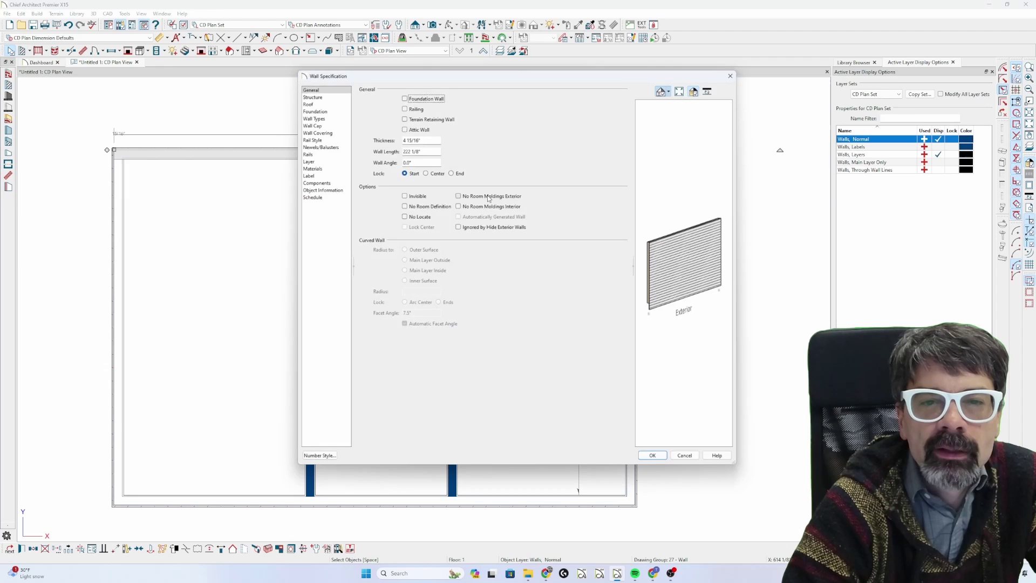
left_click(311, 116)
left_click(536, 97)
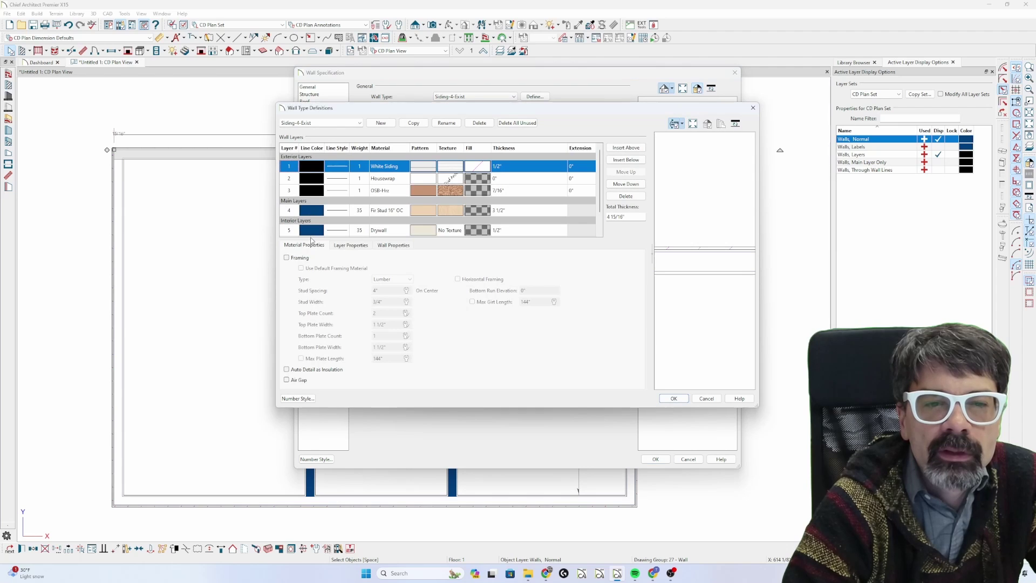
left_click(312, 210)
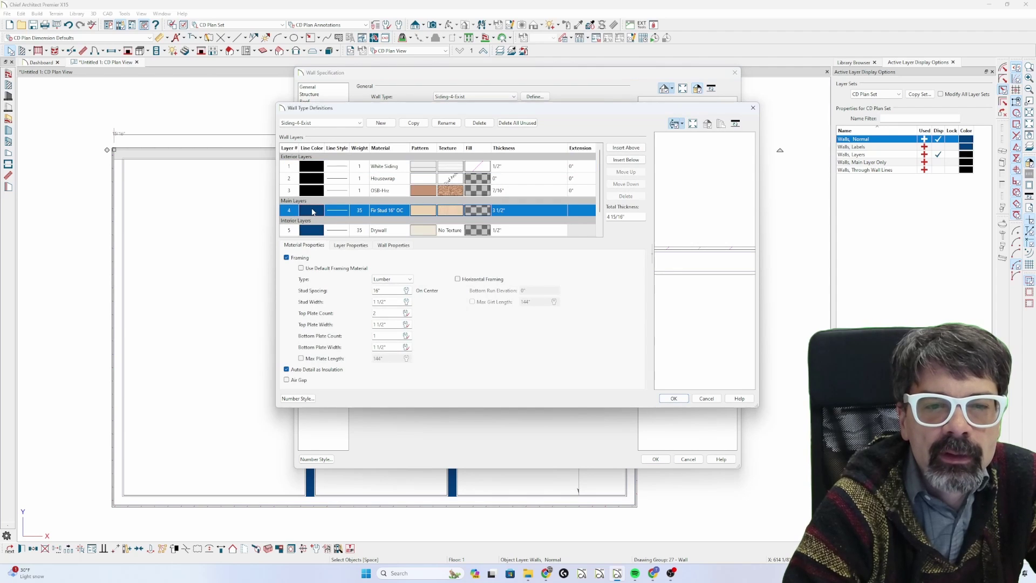
left_click(350, 246)
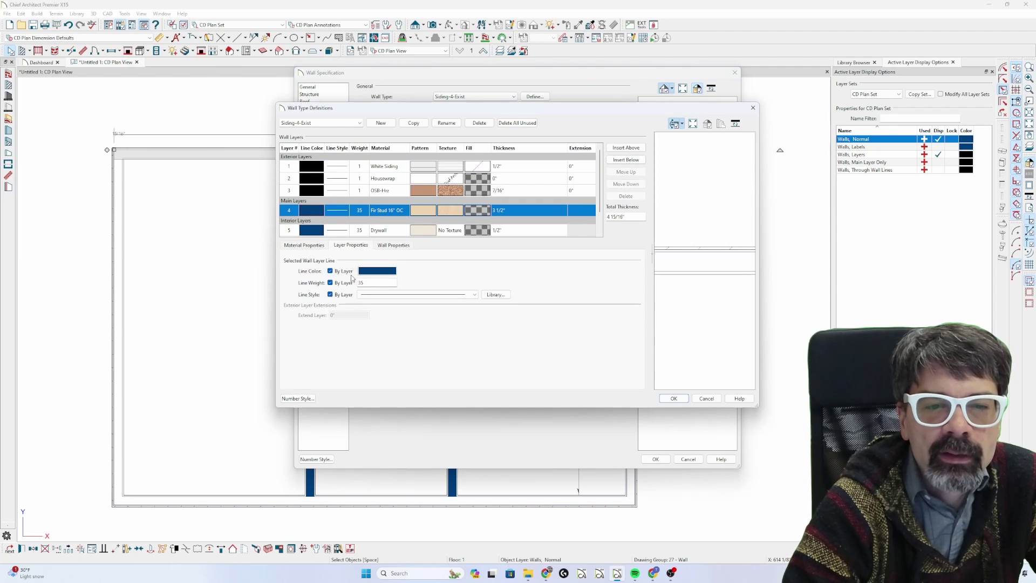
Compare the drywall and stud layers, then set the stud layer's line colour to black
left_click(310, 234)
left_click(310, 213)
left_click(314, 237)
left_click(316, 213)
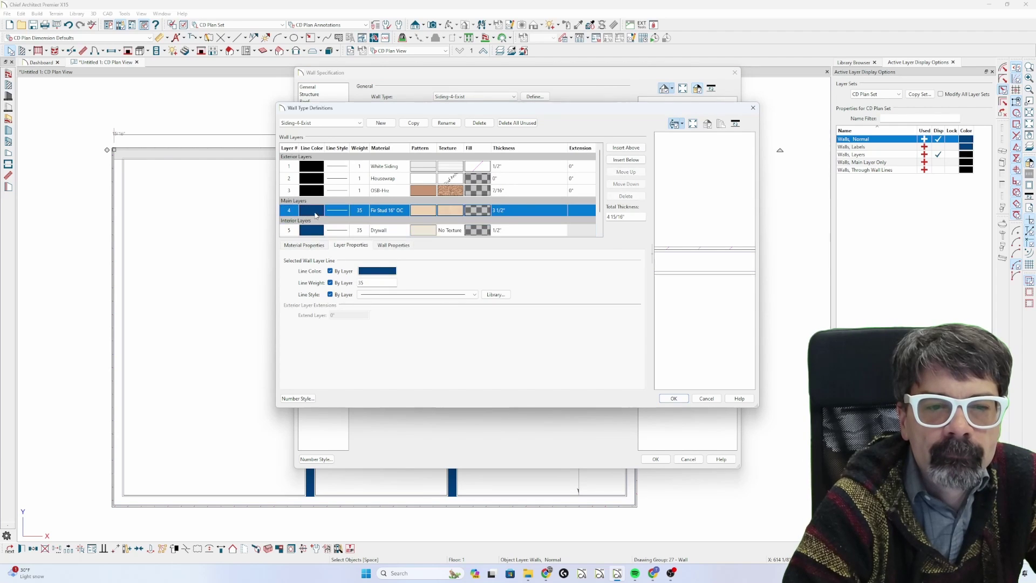
left_click(316, 203)
left_click(314, 211)
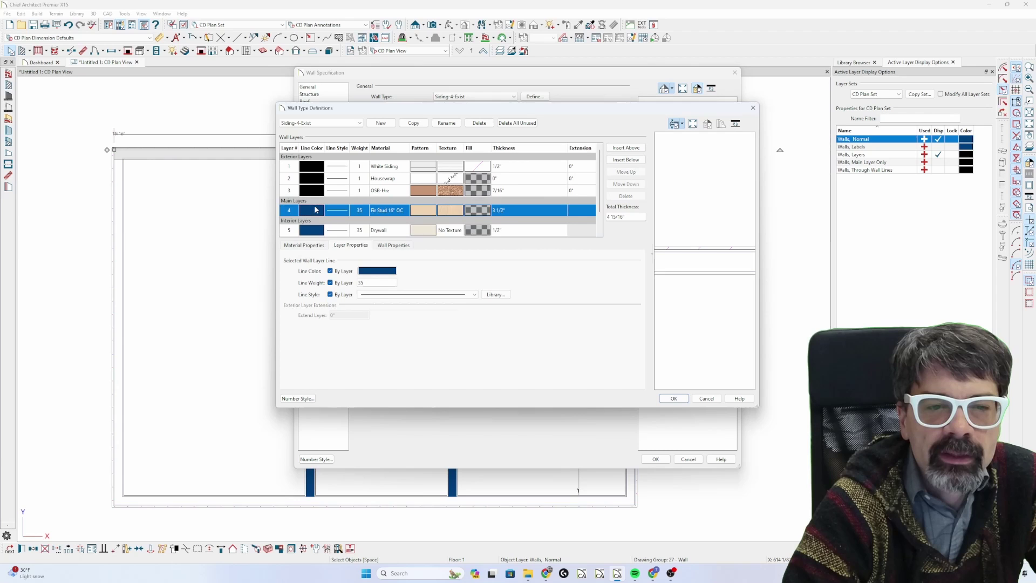
left_click(367, 272)
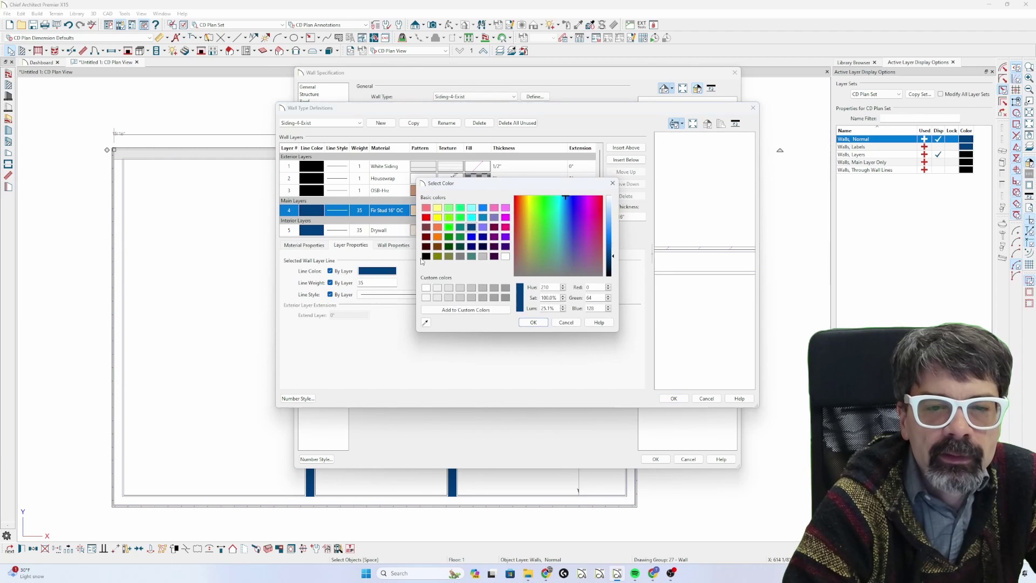
key("Return")
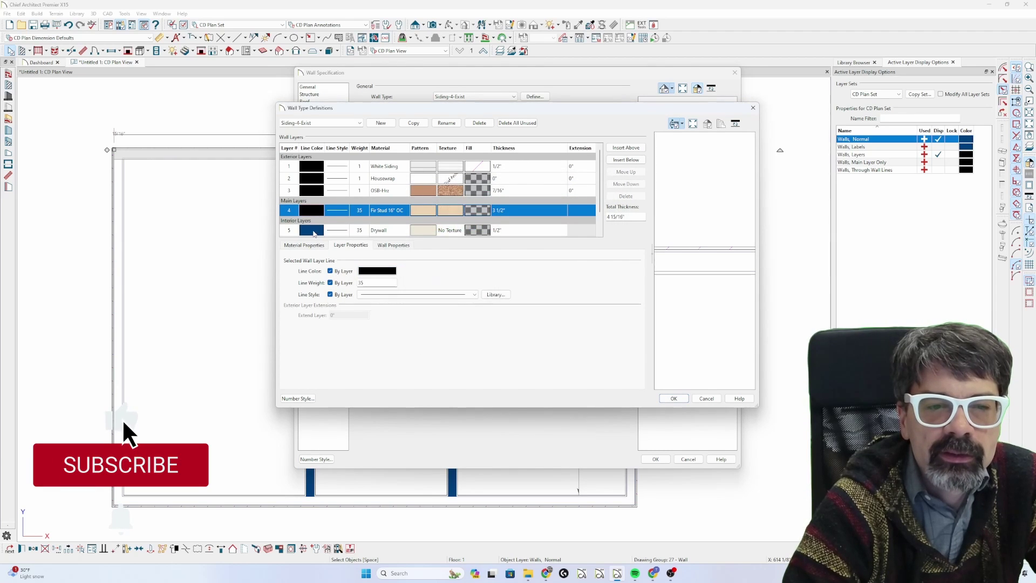
Set the drywall layer's line colour to black and accept the definition
left_click(313, 232)
left_click(388, 272)
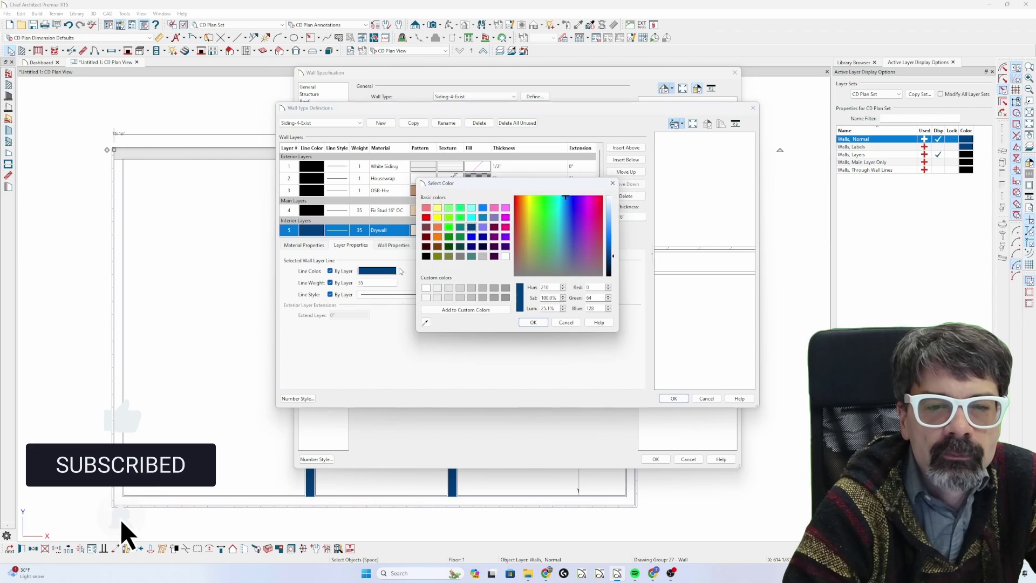
left_click(426, 256)
key("Return")
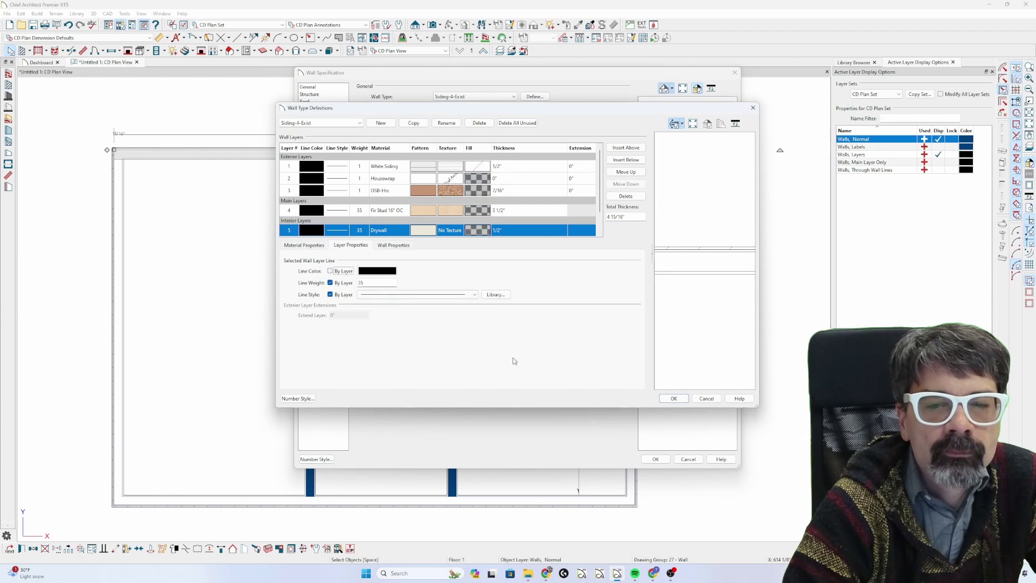
left_click(673, 398)
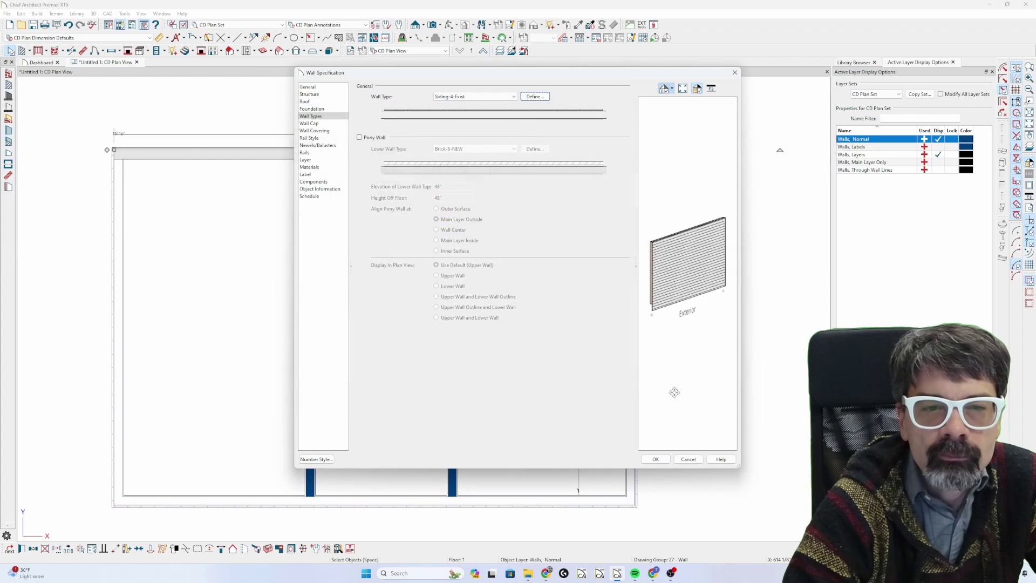
left_click(656, 459)
left_click(698, 240)
scroll(664, 164, "up", 3)
scroll(664, 163, "down", 2)
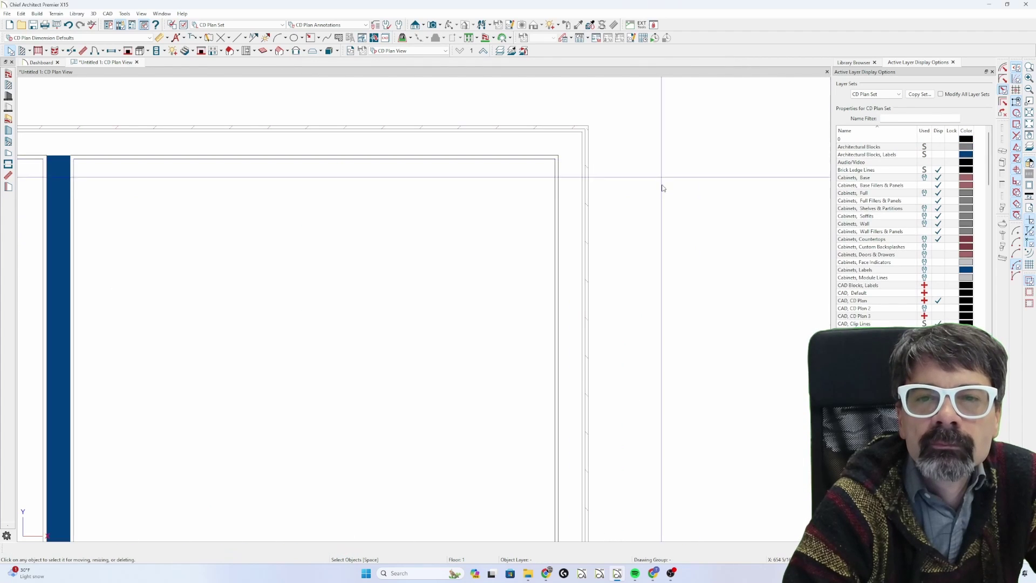
scroll(226, 169, "up", 2)
scroll(587, 225, "down", 2)
scroll(587, 225, "down", 2)
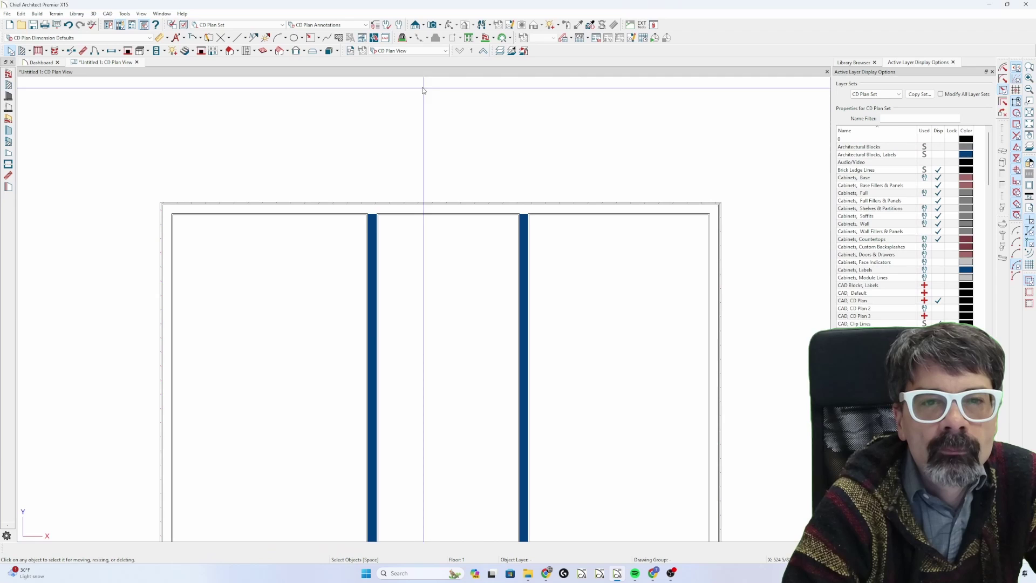
left_click(445, 51)
left_click(418, 87)
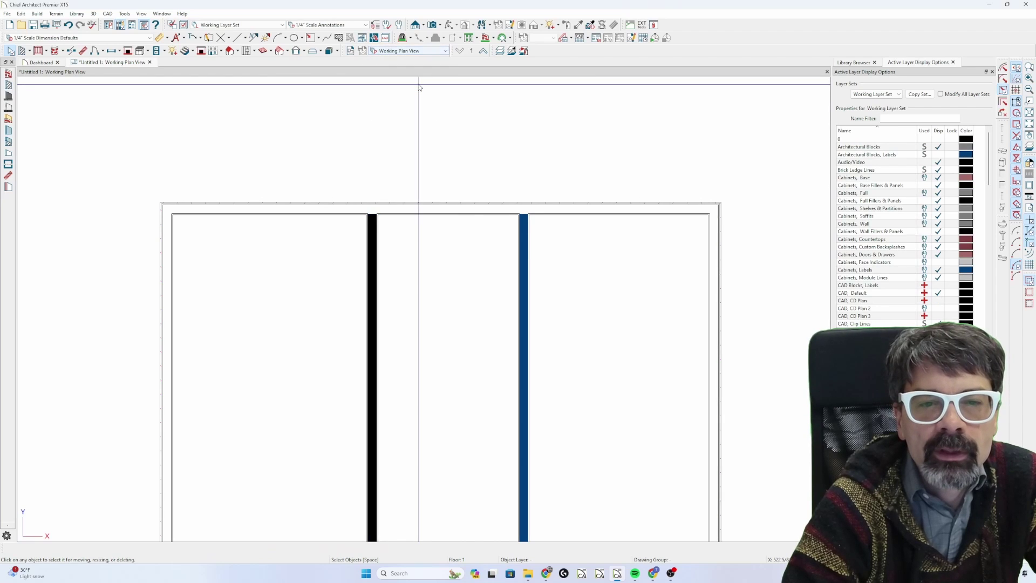
left_click(413, 51)
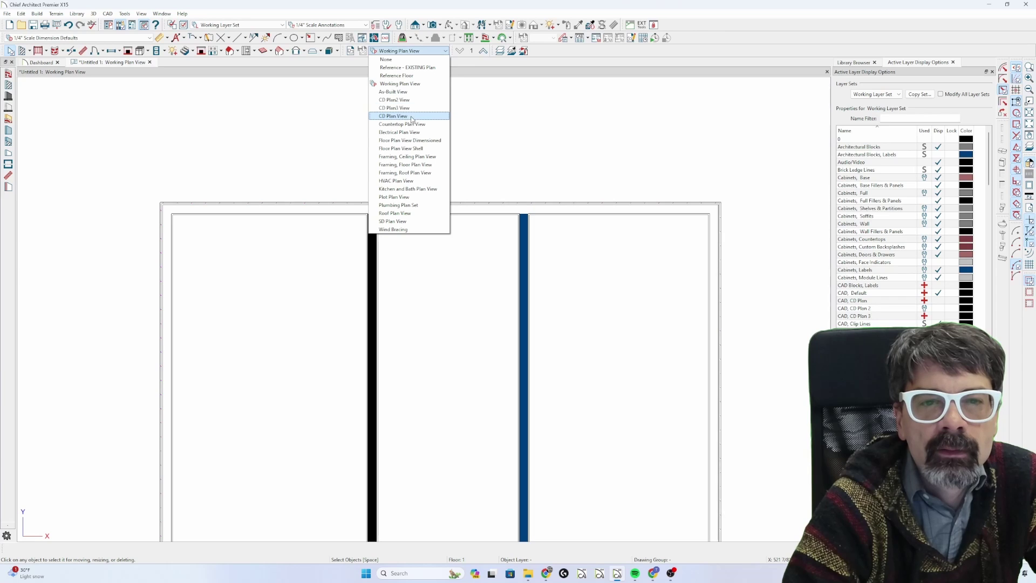
left_click(413, 115)
scroll(415, 133, "down", 2)
scroll(417, 166, "up", 1)
scroll(418, 171, "up", 2)
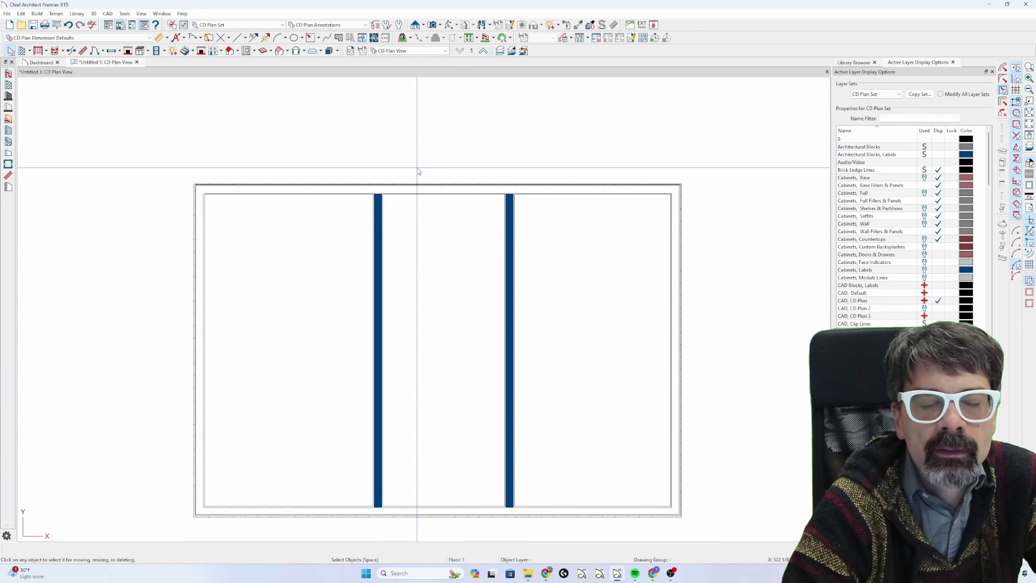
Check the wall types of the right and left interior walls
double_click(511, 260)
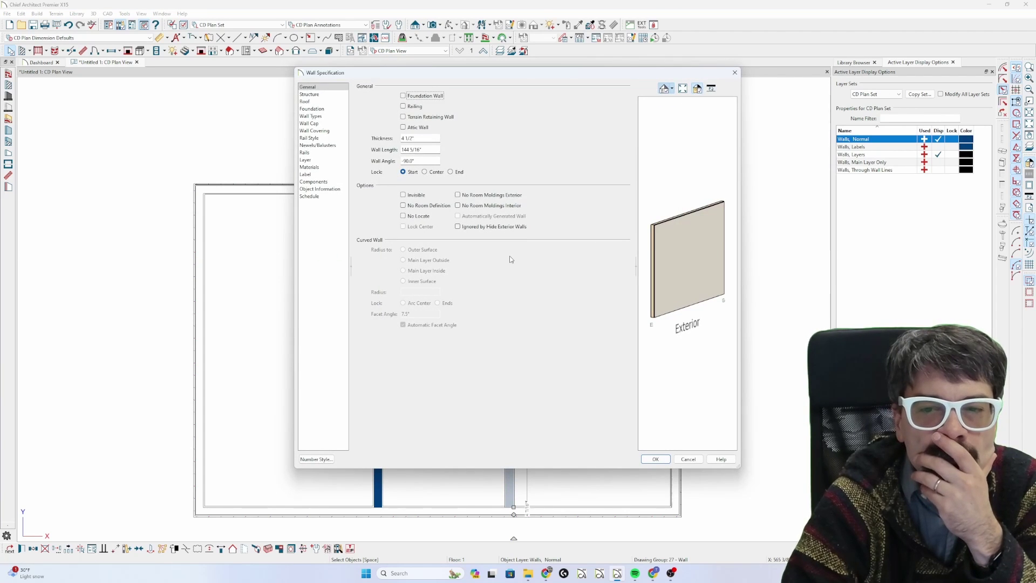
left_click(320, 119)
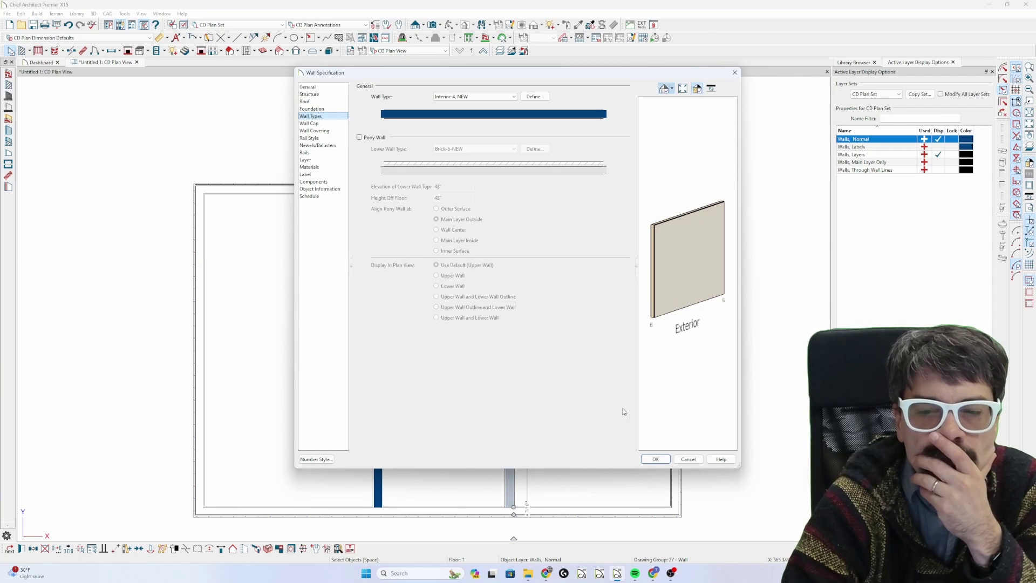
left_click(689, 459)
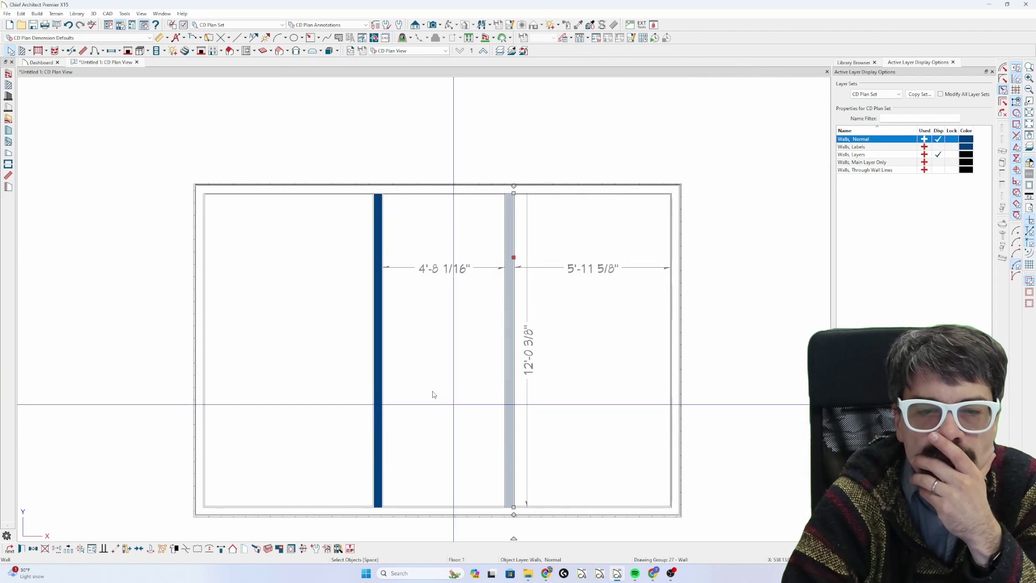
double_click(378, 345)
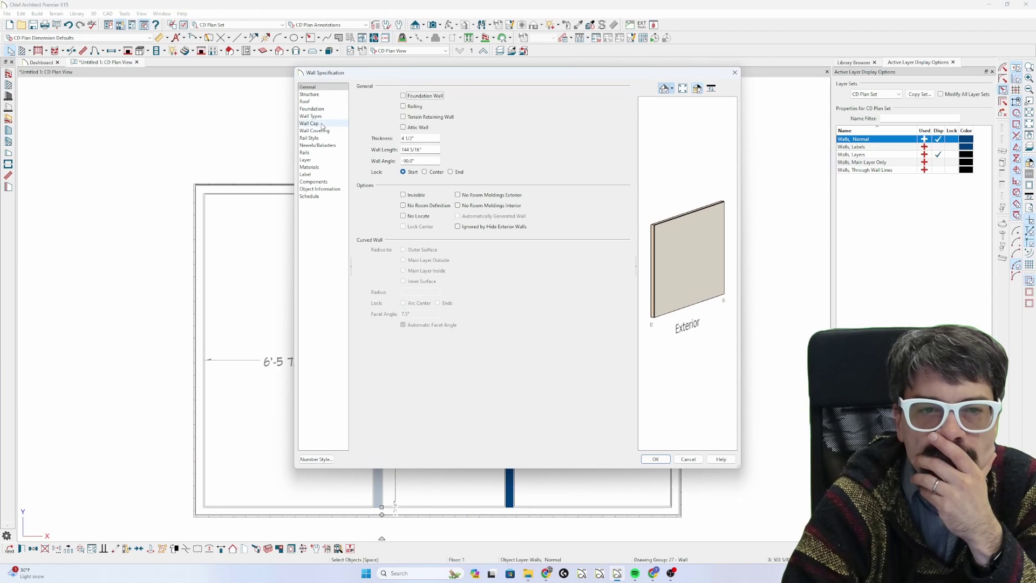
left_click(321, 124)
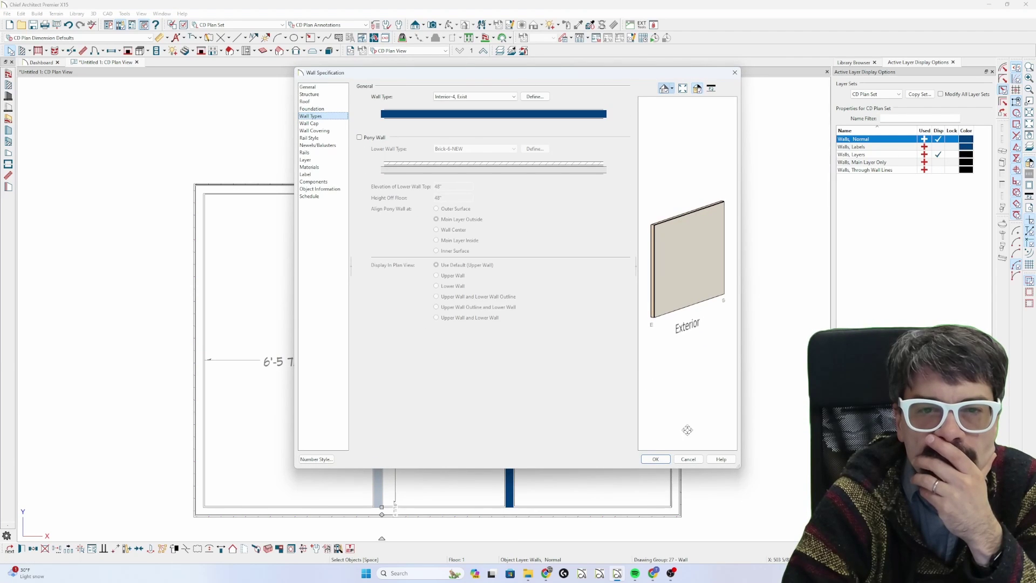
left_click(689, 459)
Reopen the right wall's specifications and show its wall type list
left_click(546, 355)
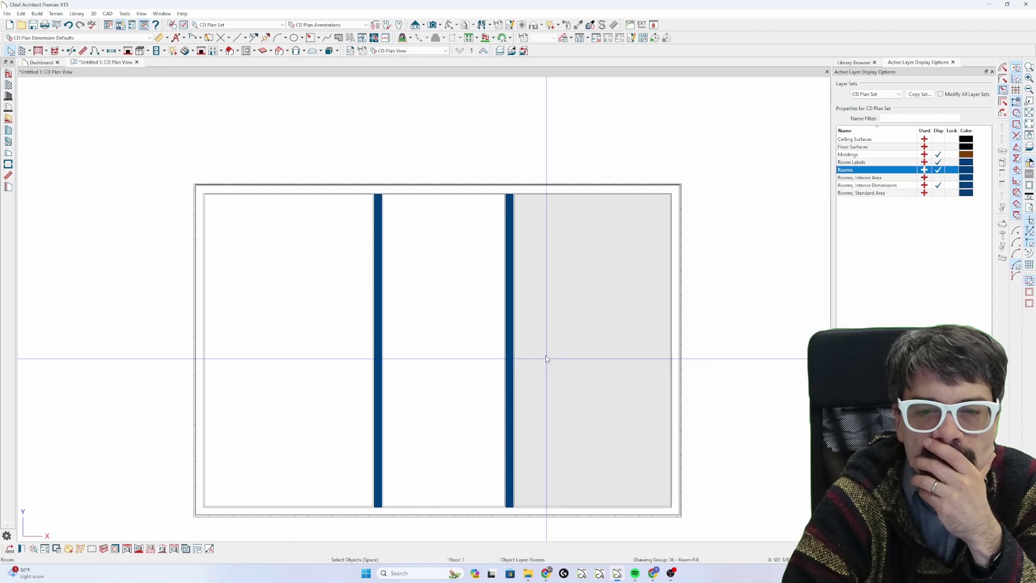
left_click(502, 300)
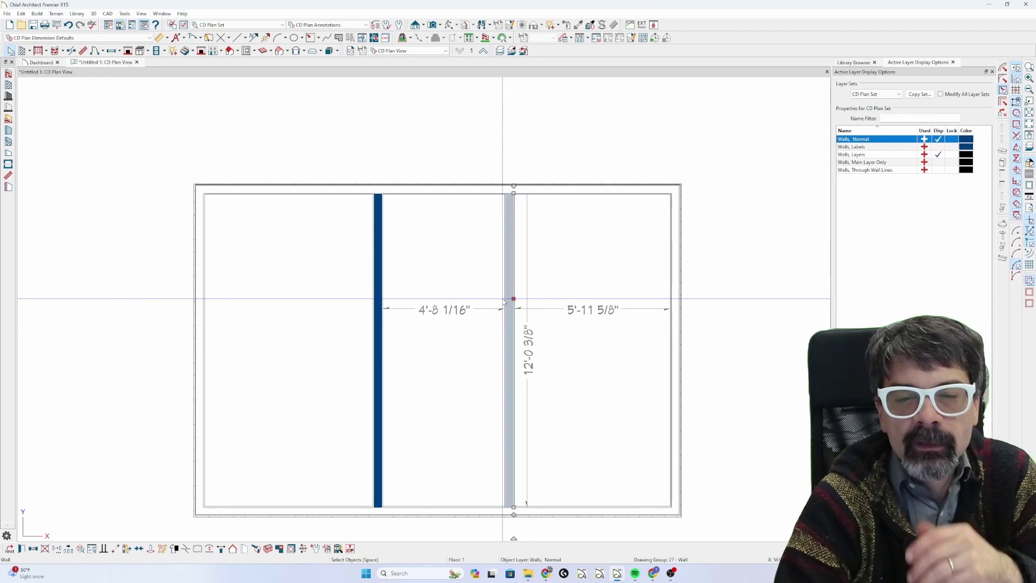
left_click(513, 264)
double_click(512, 265)
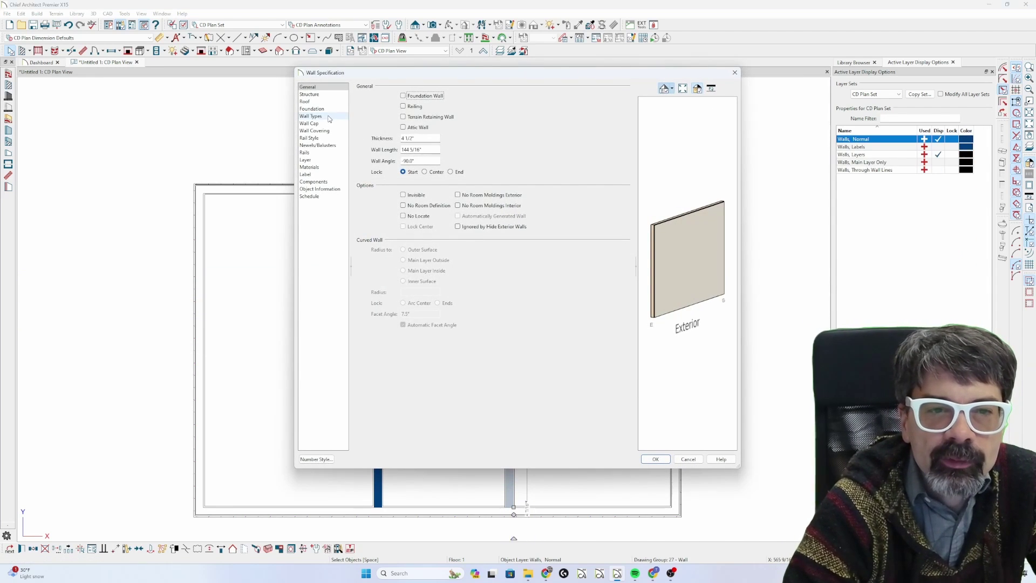
left_click(494, 98)
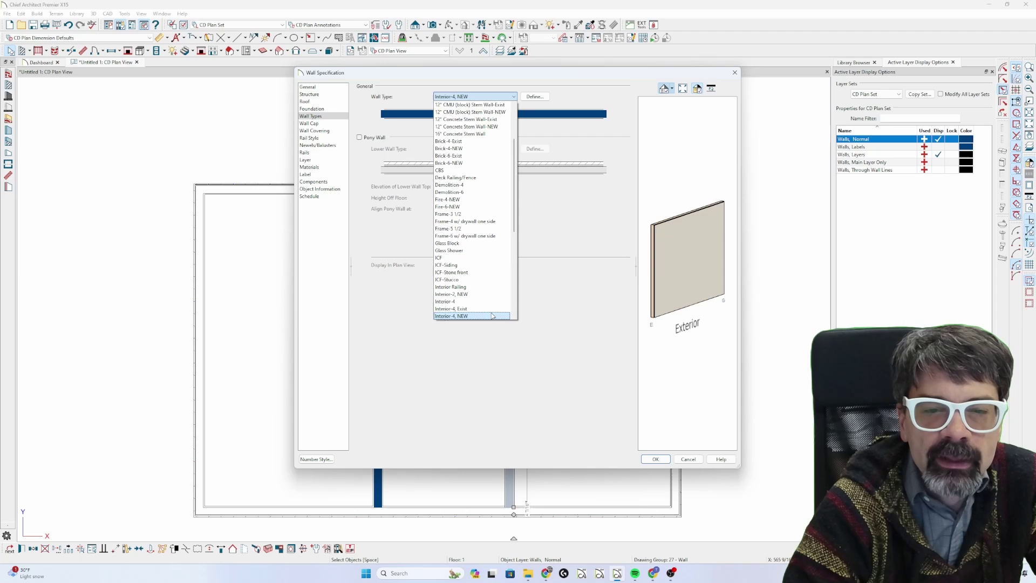
Keep Interior-4, NEW and inspect its stud layer's fill style in the definition
left_click(563, 144)
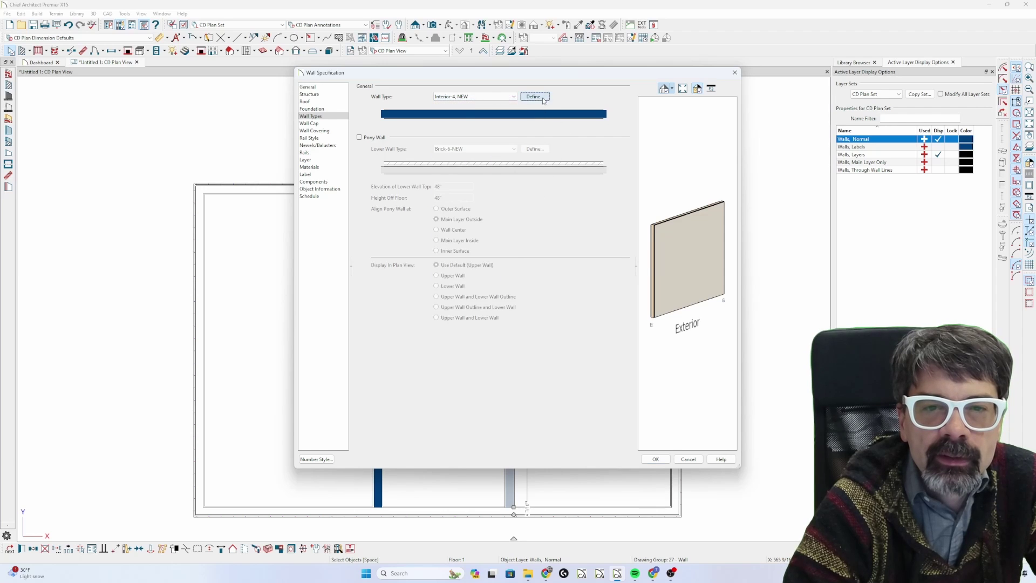
left_click(535, 96)
left_click(481, 190)
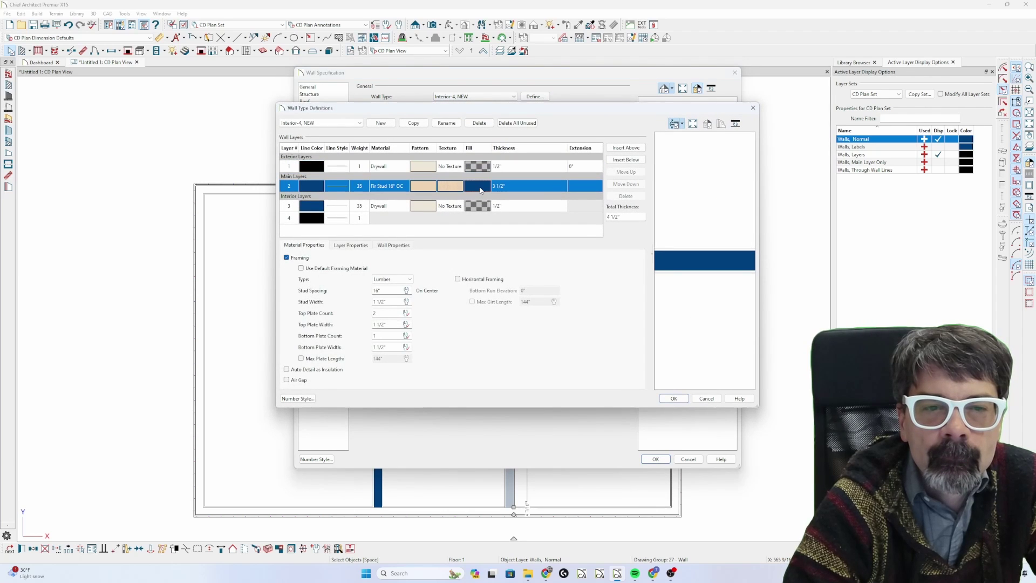
left_click(479, 188)
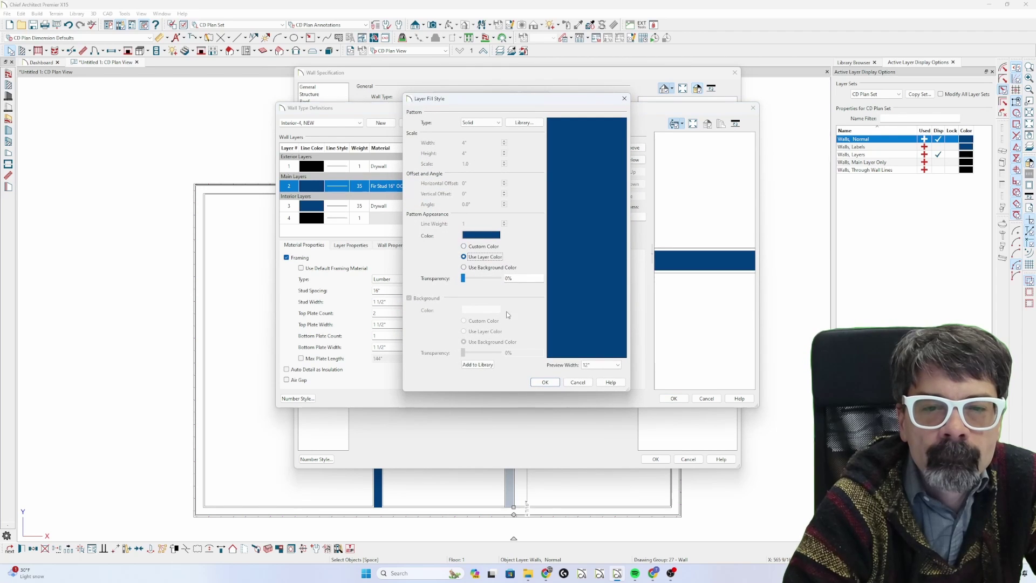
left_click(550, 384)
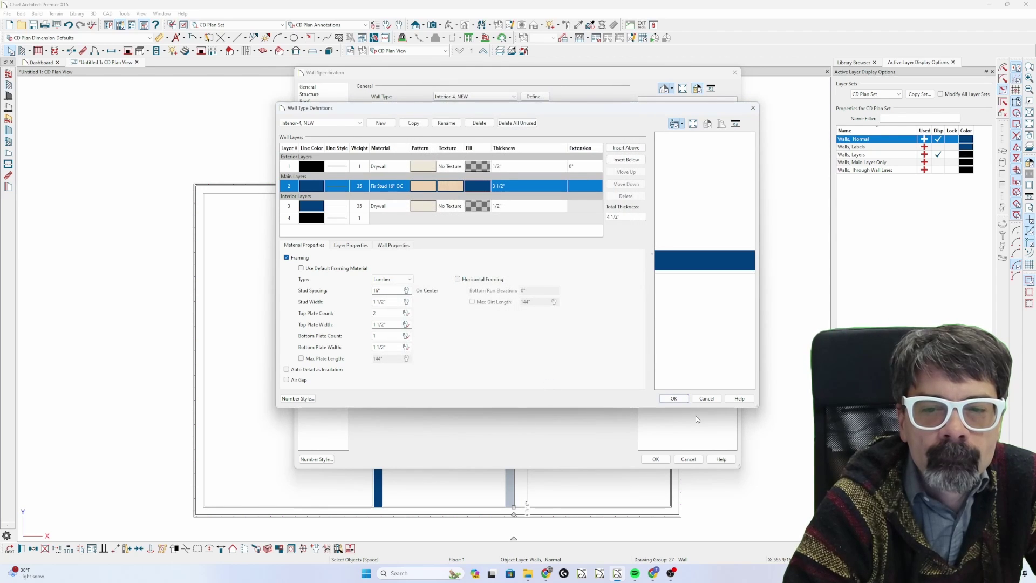
Set the stud layer's line colour to black
left_click(342, 246)
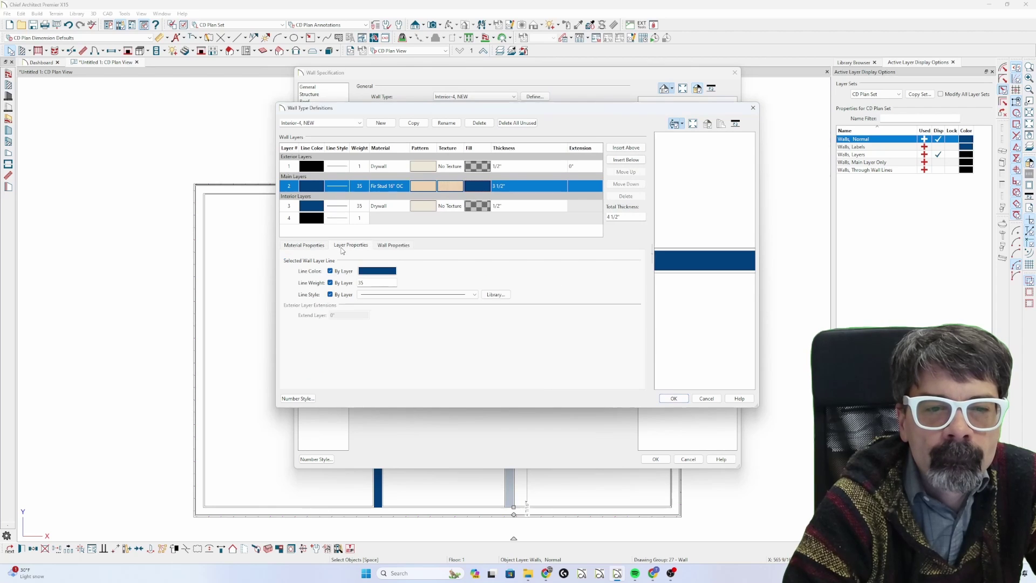
left_click(366, 274)
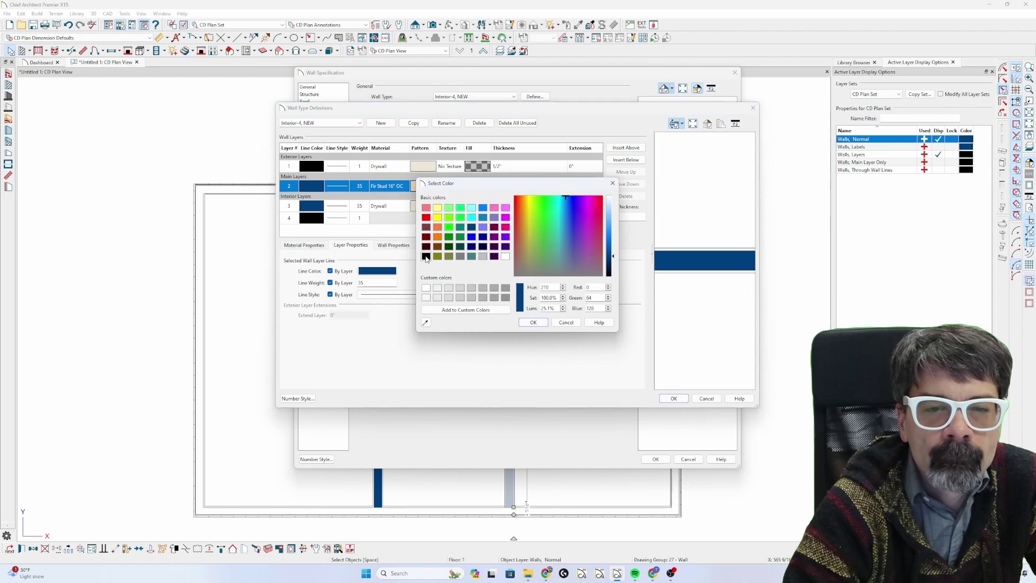
left_click(426, 257)
key("Return")
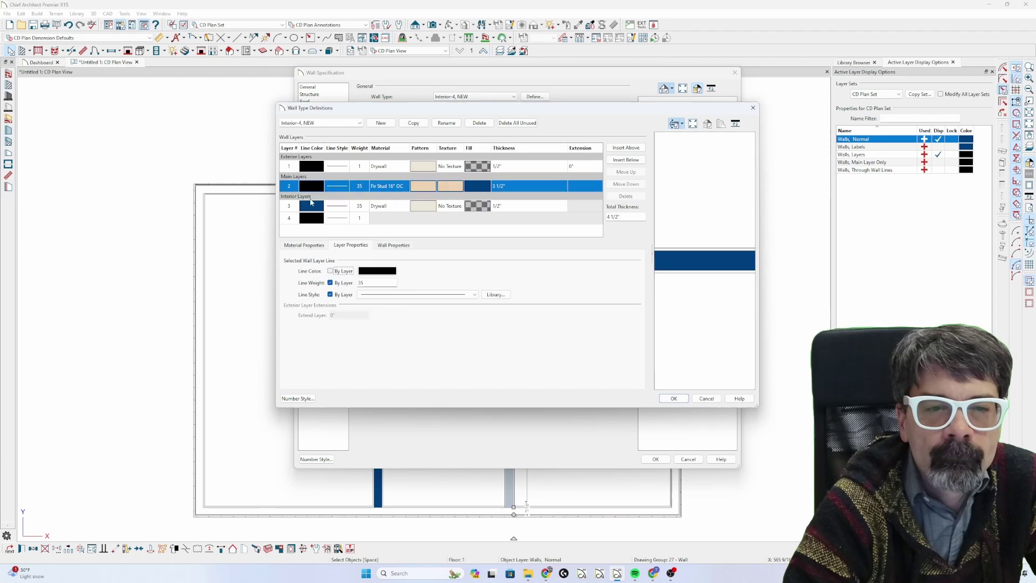
Set the interior drywall layer's line colour to black, then reopen the definition
left_click(312, 207)
left_click(367, 270)
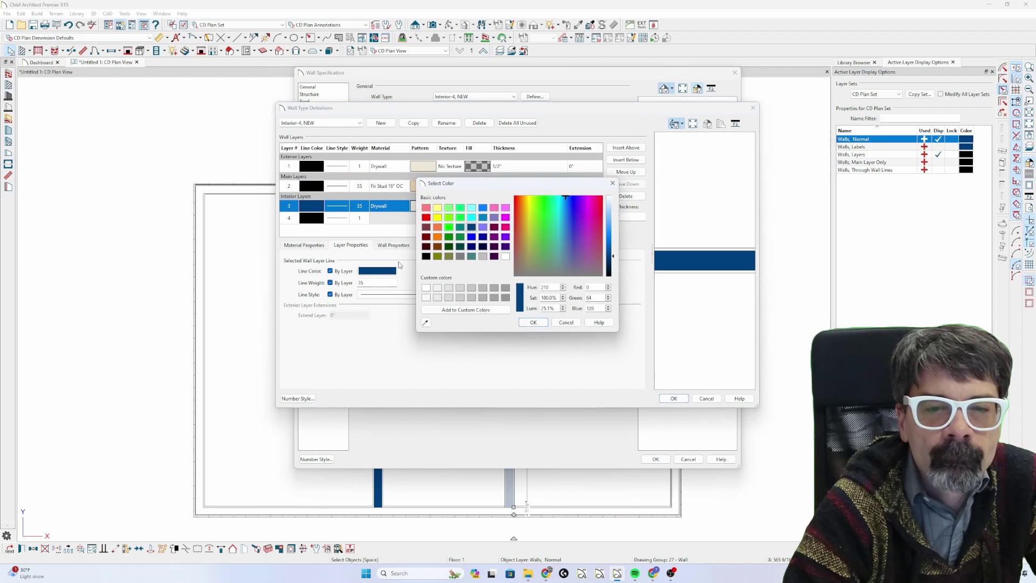
left_click(425, 257)
key("Return")
key("Return")
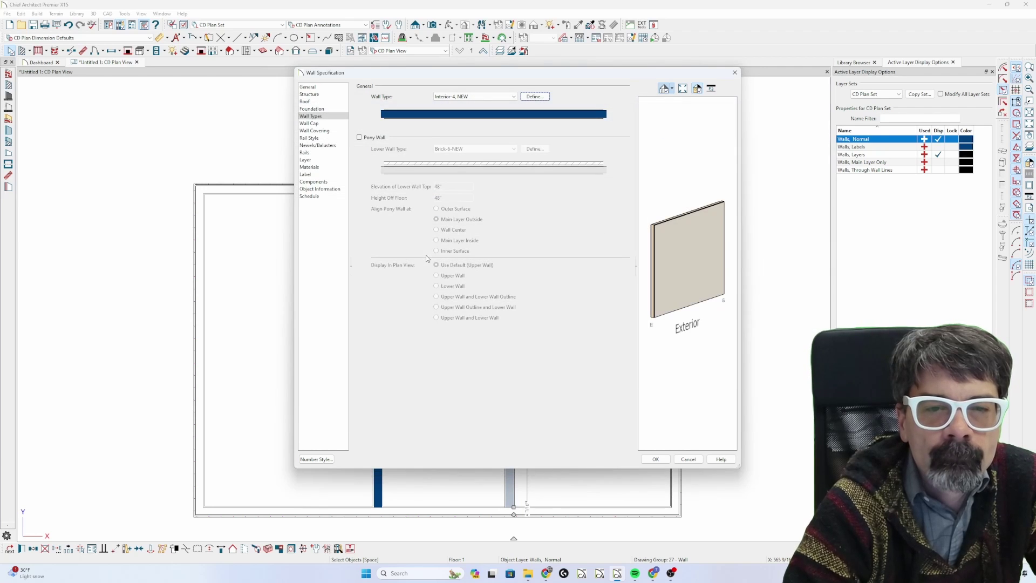
left_click(534, 97)
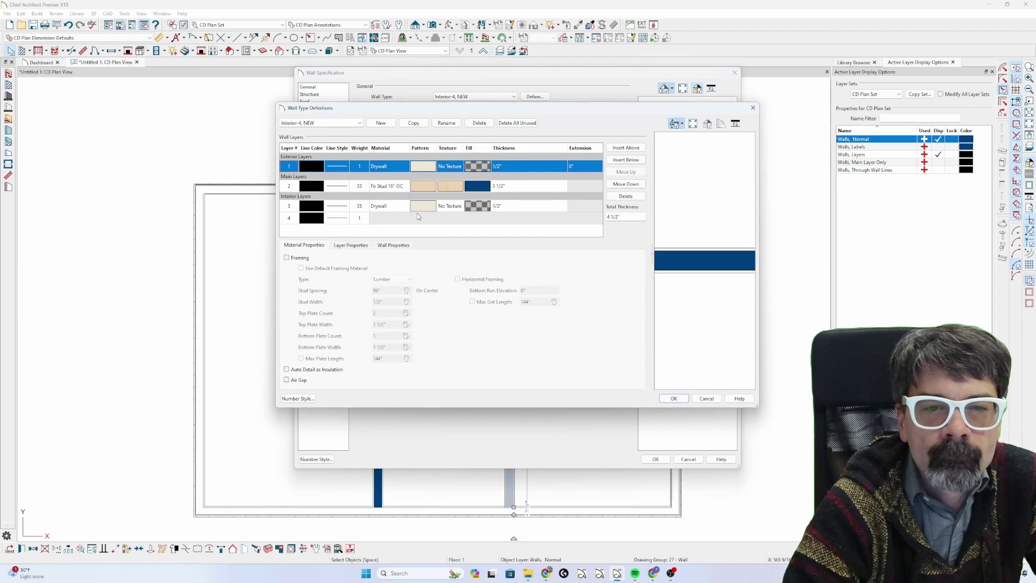
left_click(673, 398)
left_click(656, 459)
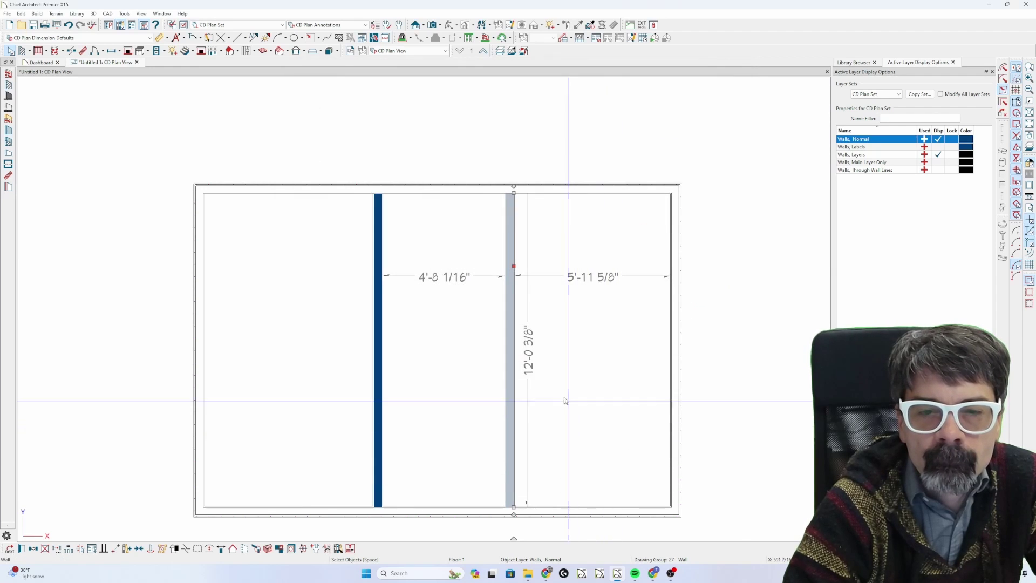
left_click(460, 332)
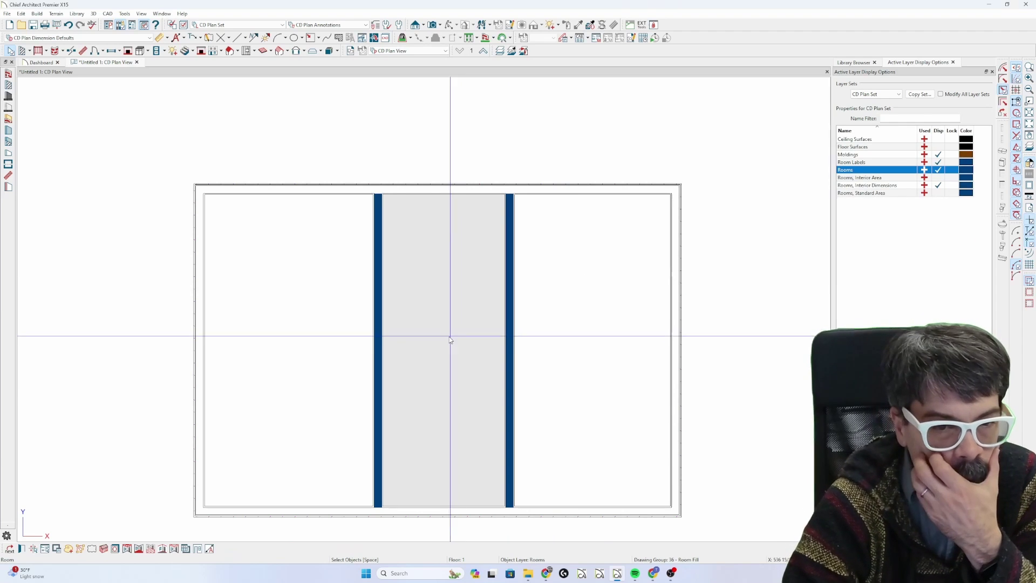
left_click(377, 326)
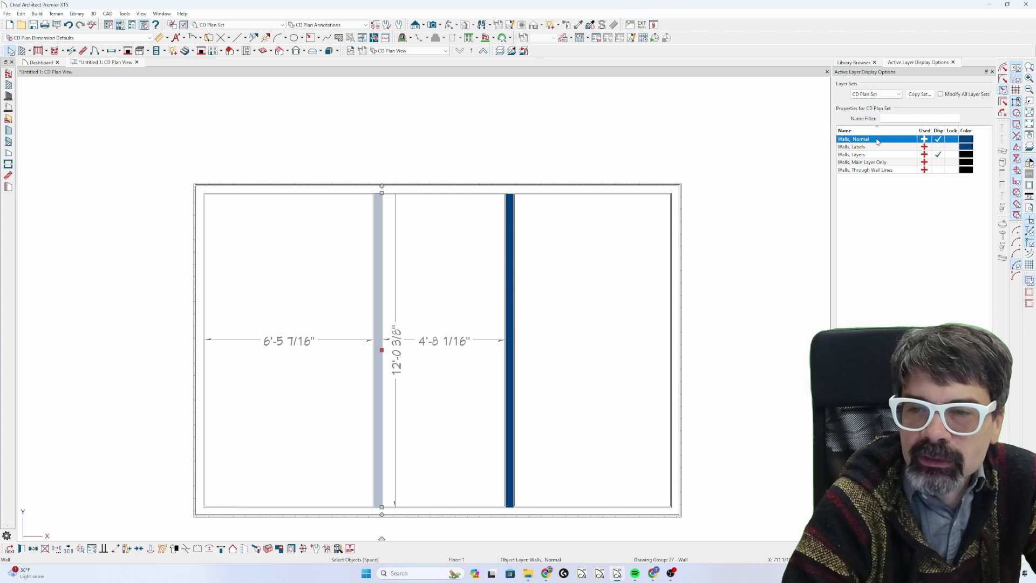
left_click(476, 294)
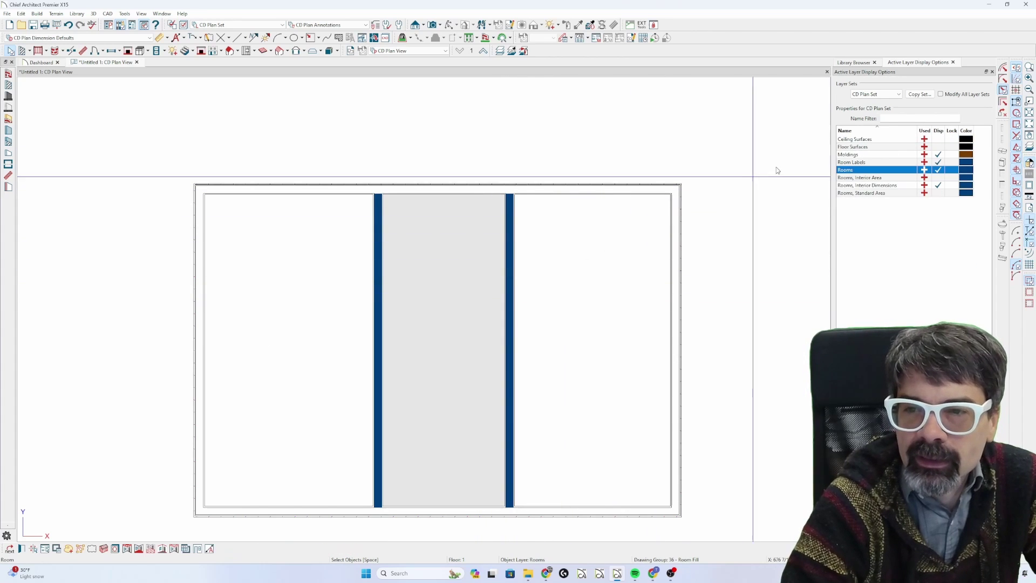
right_click(381, 298)
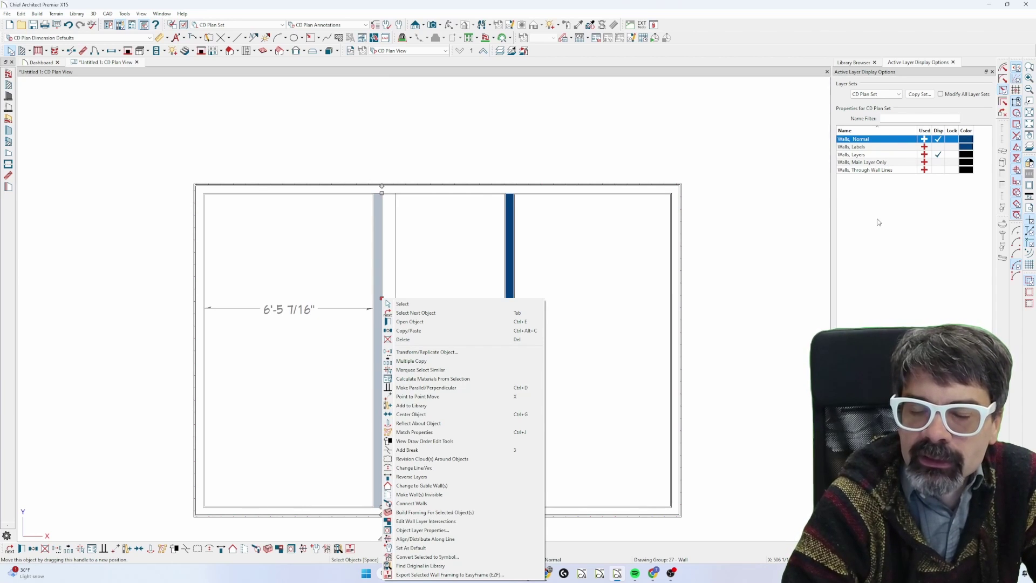
left_click(429, 305)
left_click(440, 164)
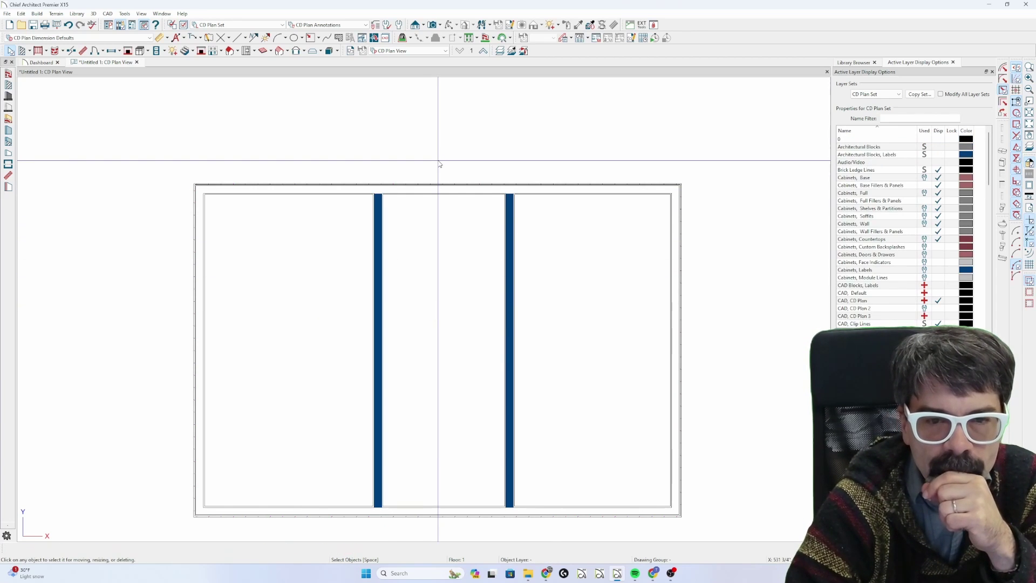
Confirm the Working Plan View and select the top exterior wall
left_click(435, 52)
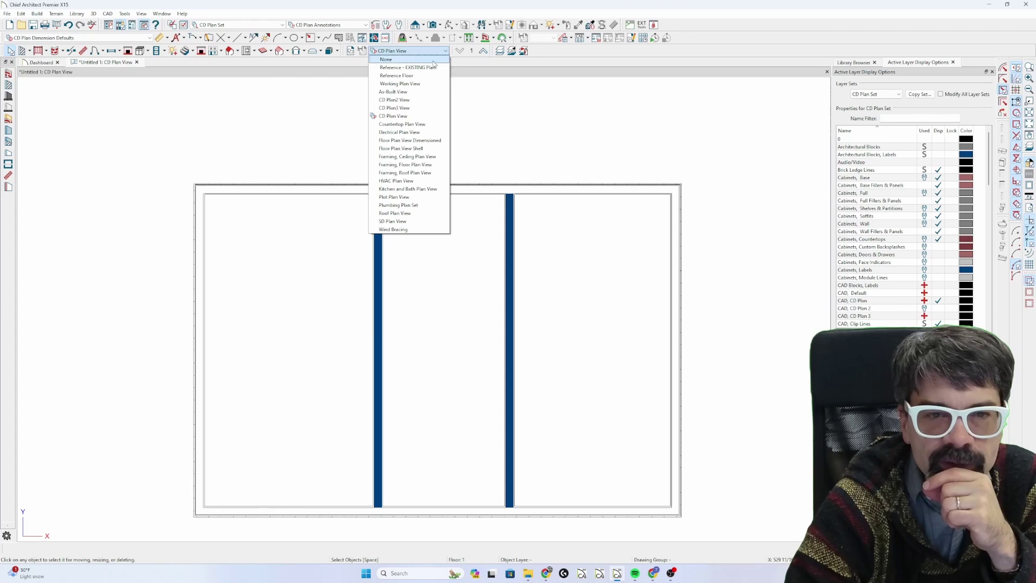
left_click(427, 84)
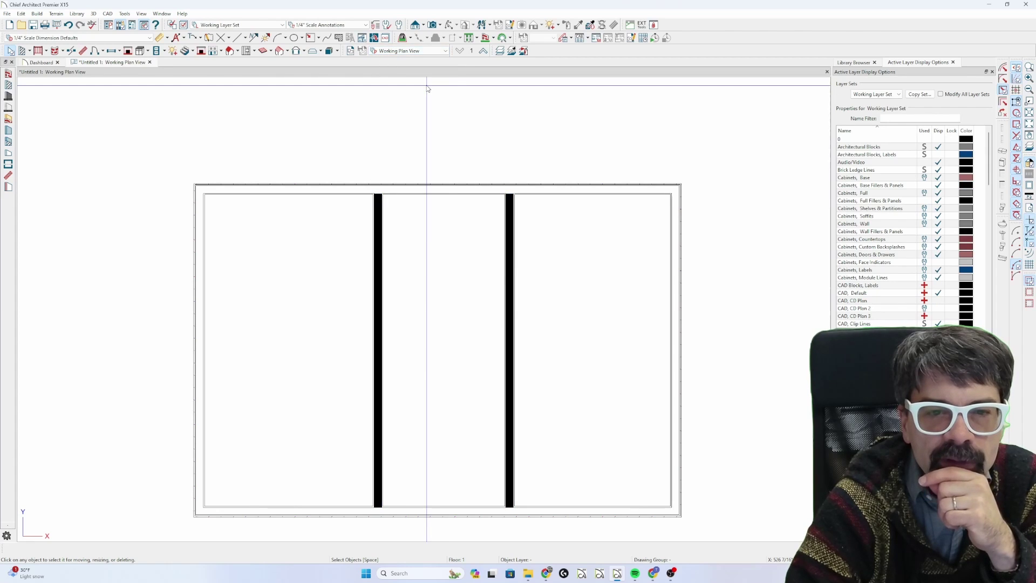
left_click(431, 51)
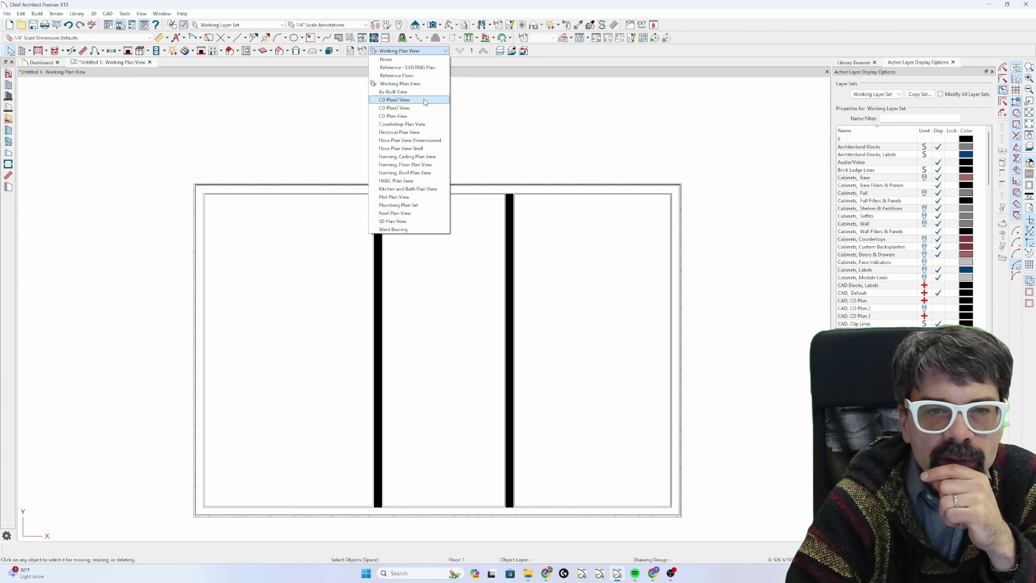
left_click(424, 84)
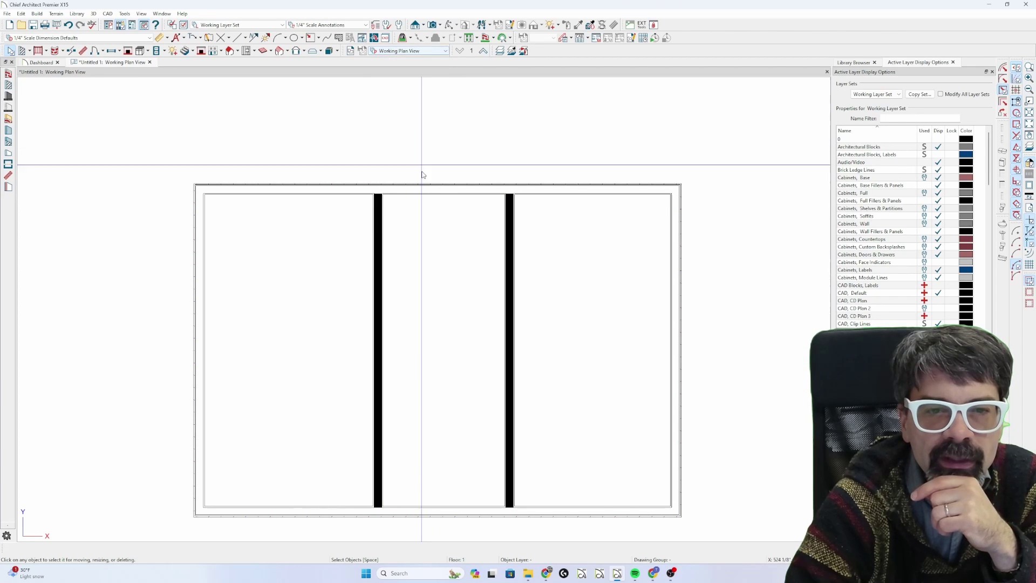
left_click(427, 189)
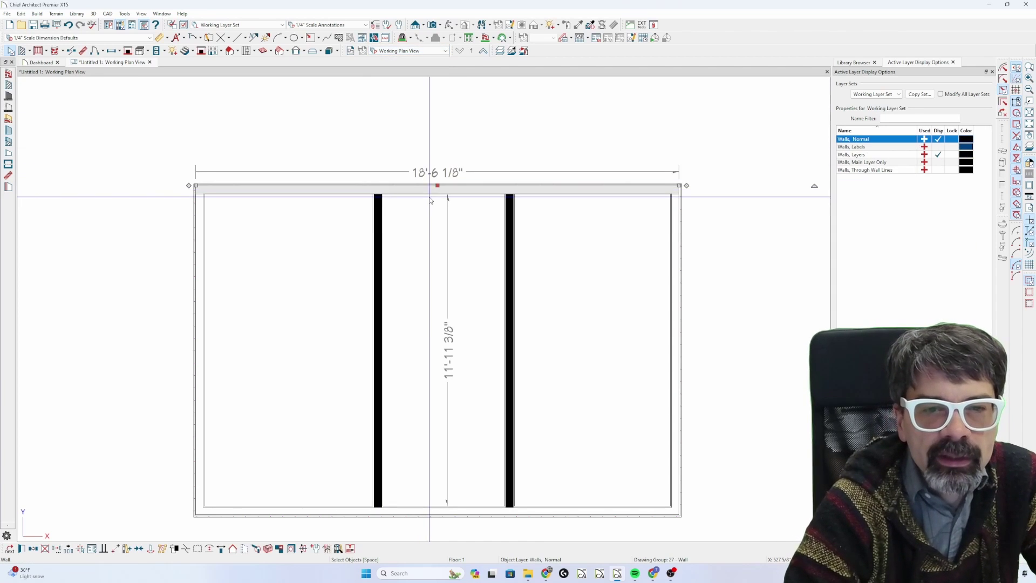
Give the Fir Stud 16" OC layer a Solid fill using its layer colour
double_click(431, 199)
left_click(312, 116)
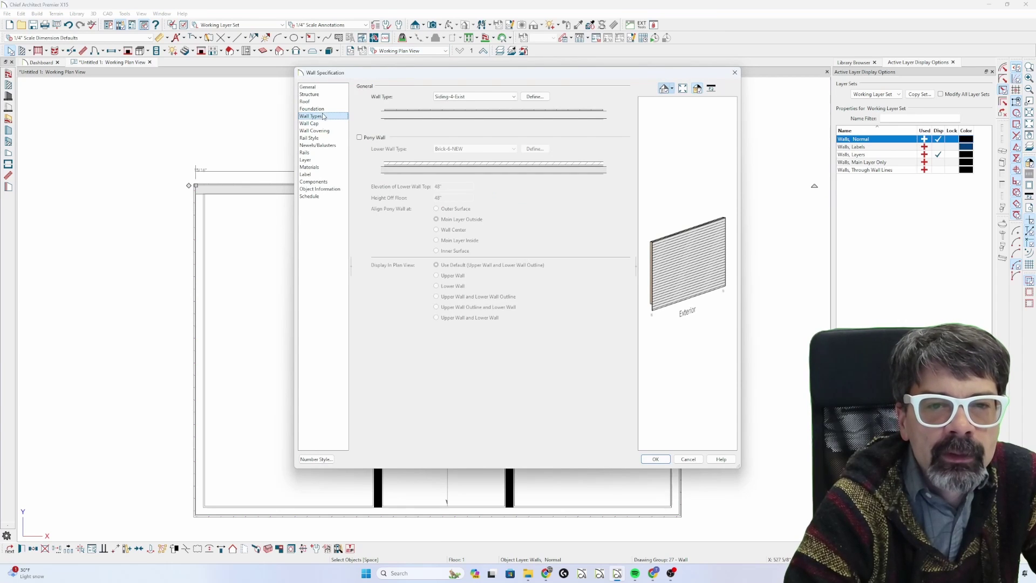
left_click(534, 97)
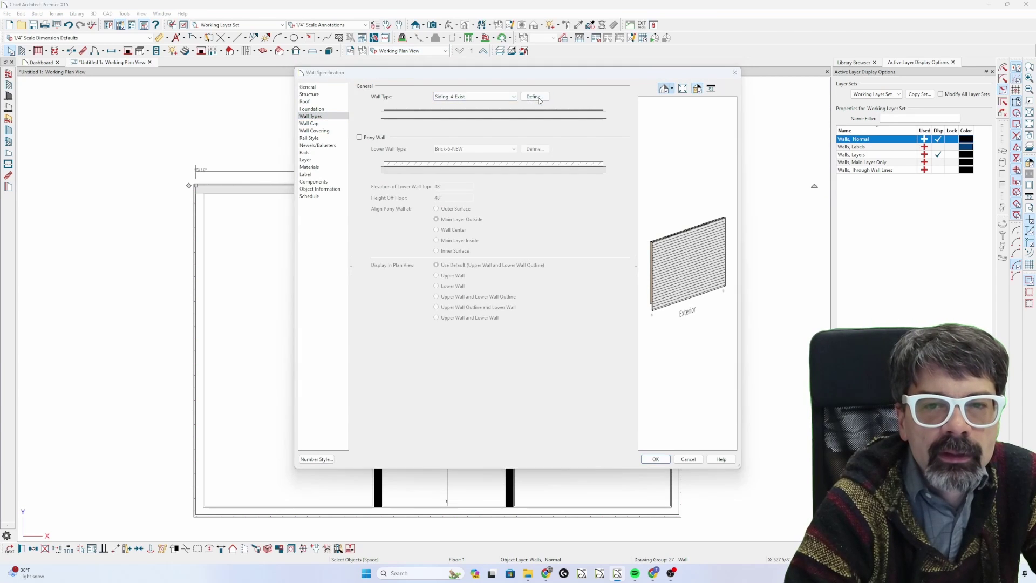
left_click(485, 212)
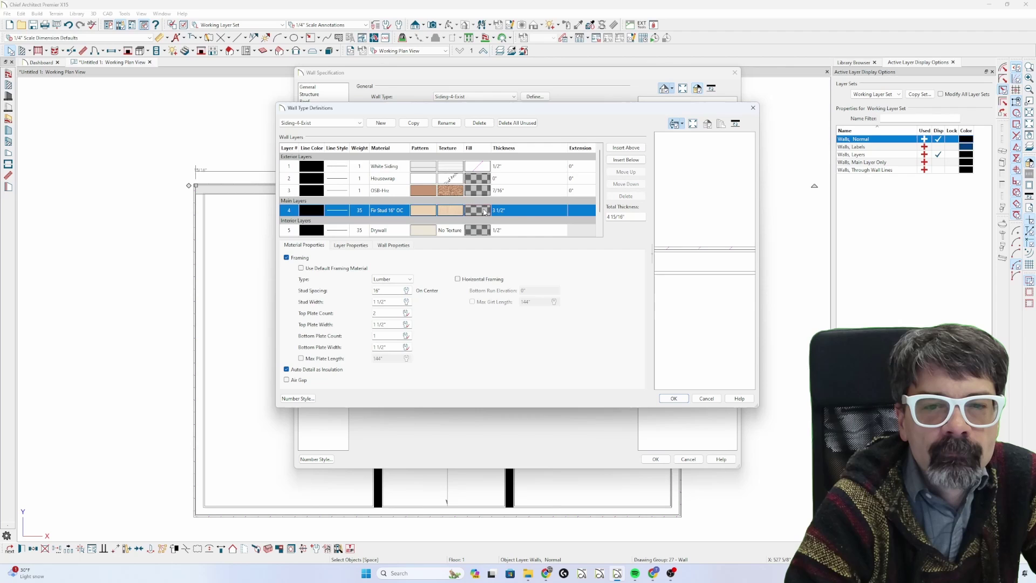
left_click(485, 211)
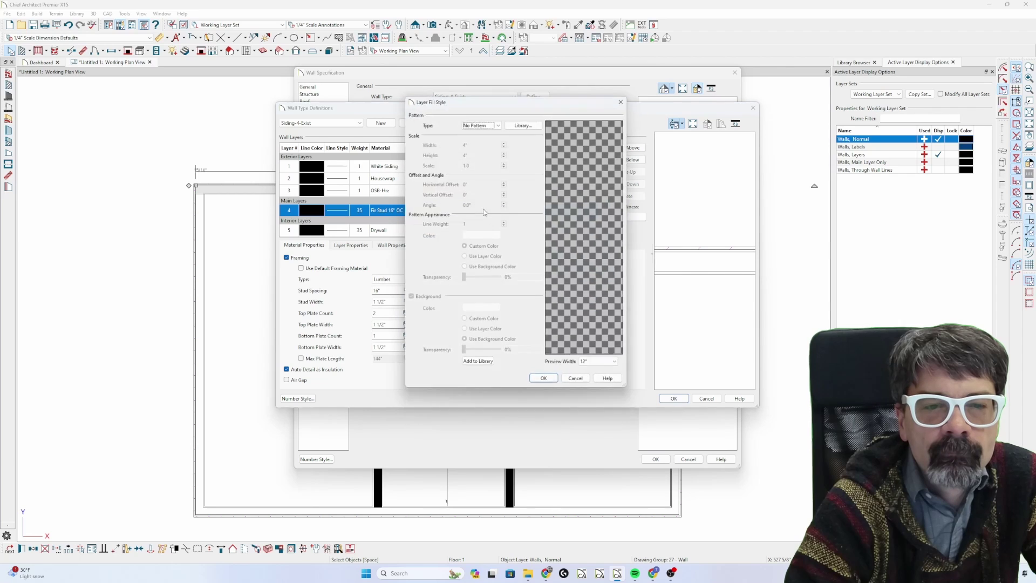
left_click(477, 122)
left_click(485, 143)
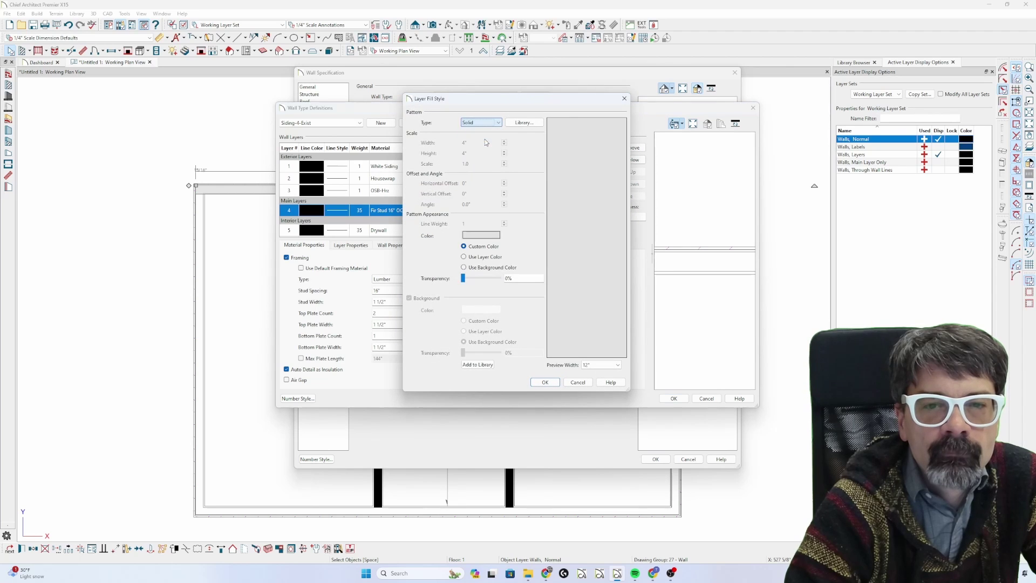
left_click(485, 257)
key("Return")
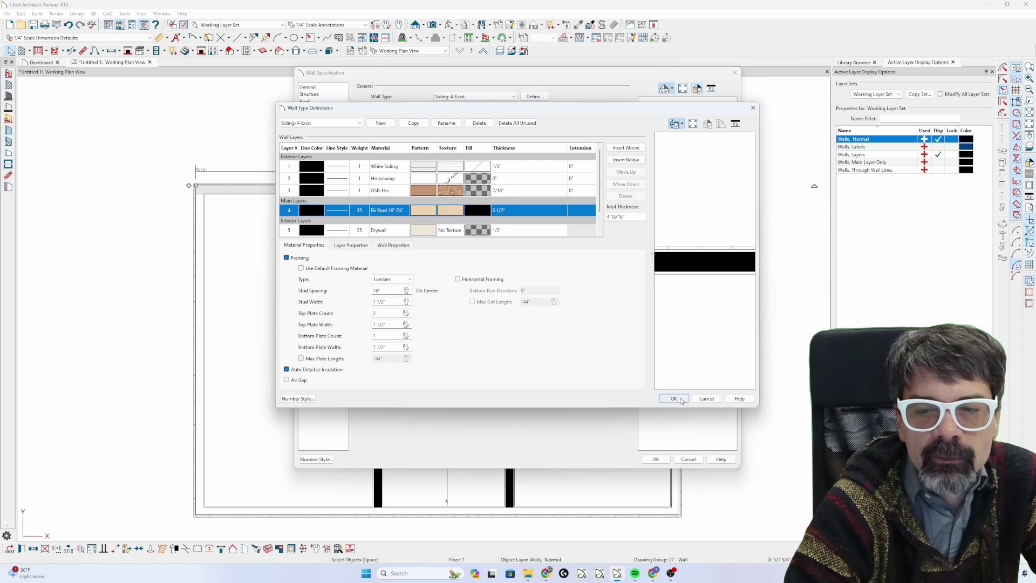
left_click(676, 398)
Review the stud and Drywall layer settings, then close the wall dialogs
left_click(534, 96)
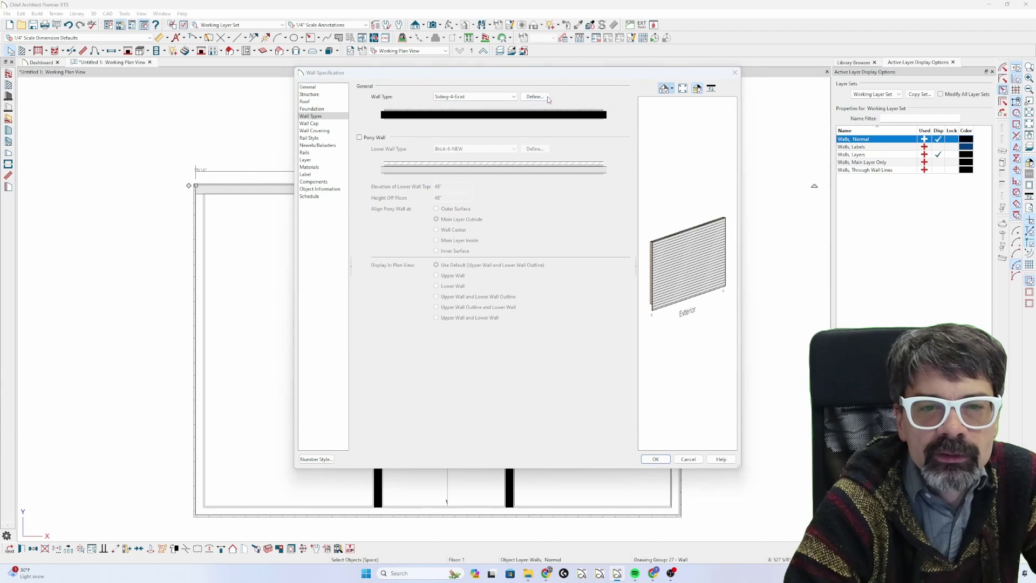
left_click(317, 212)
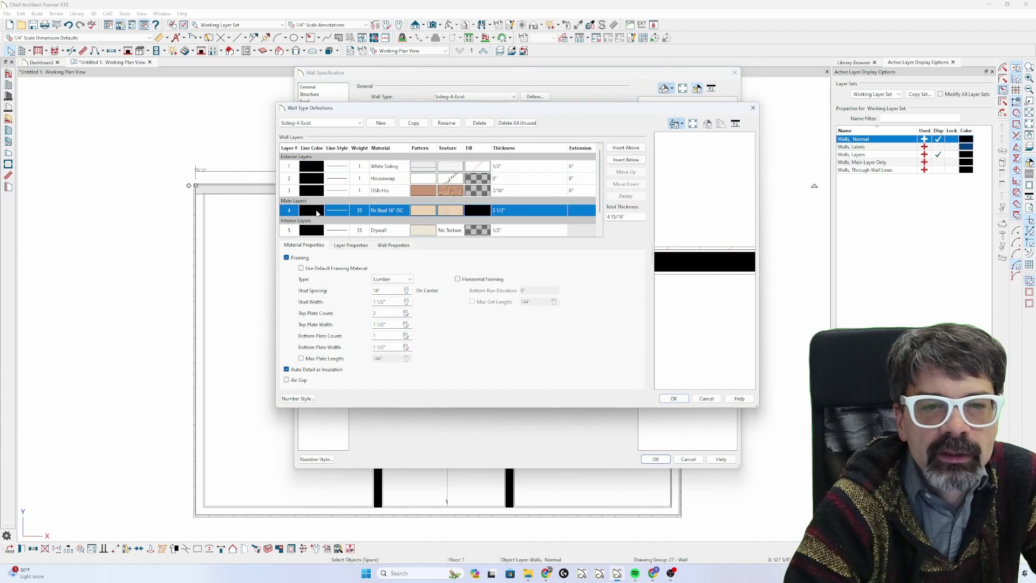
left_click(350, 245)
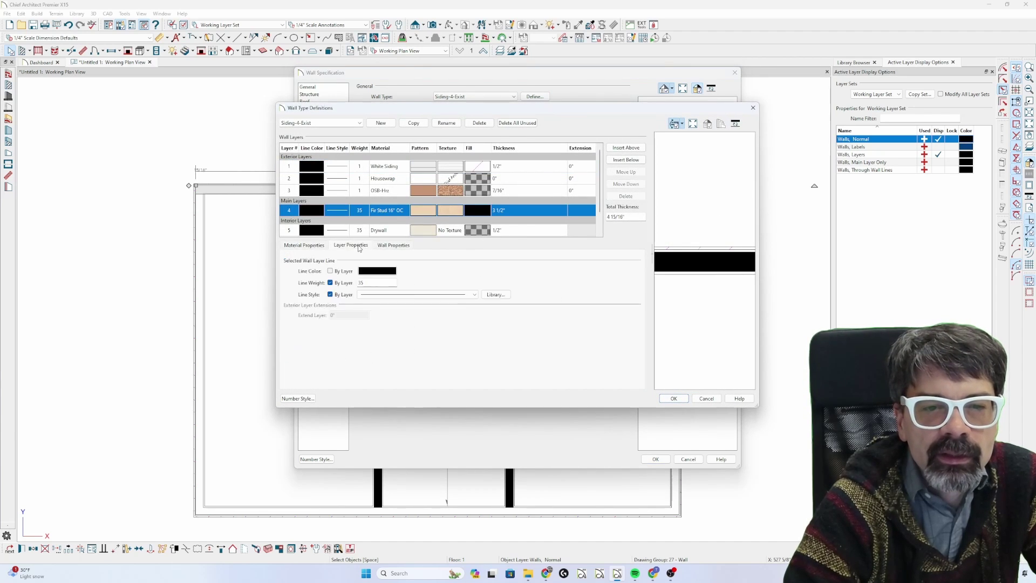
left_click(309, 232)
left_click(674, 398)
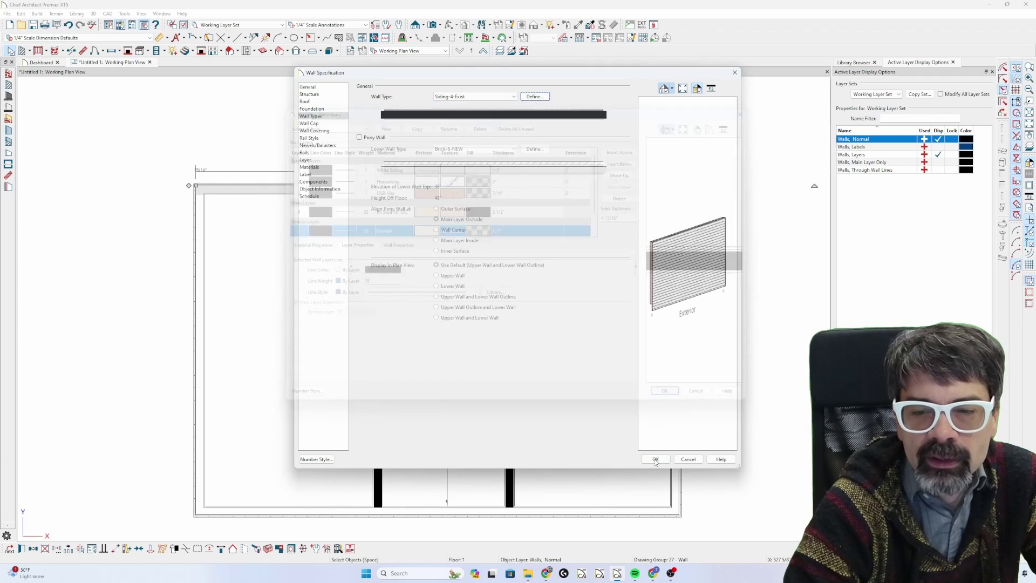
left_click(655, 459)
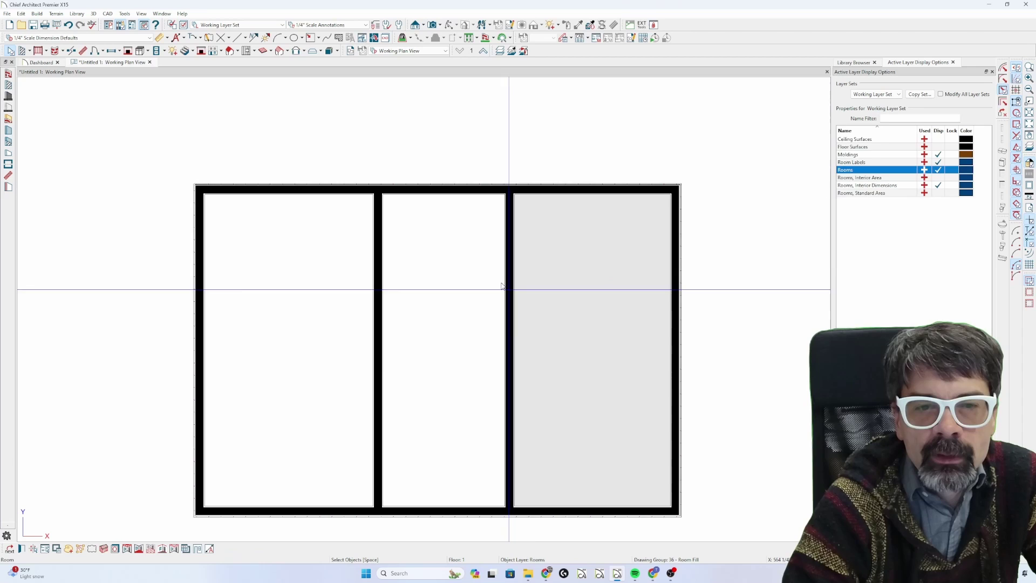
Cycle through the Electrical, CD and Working plan views, selecting the top wall
key("Escape")
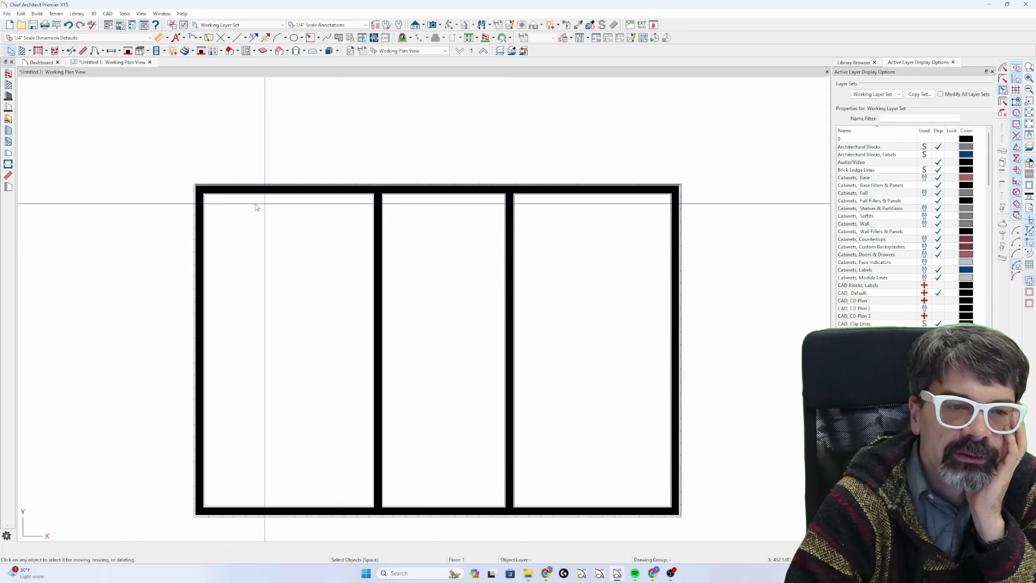
left_click(409, 50)
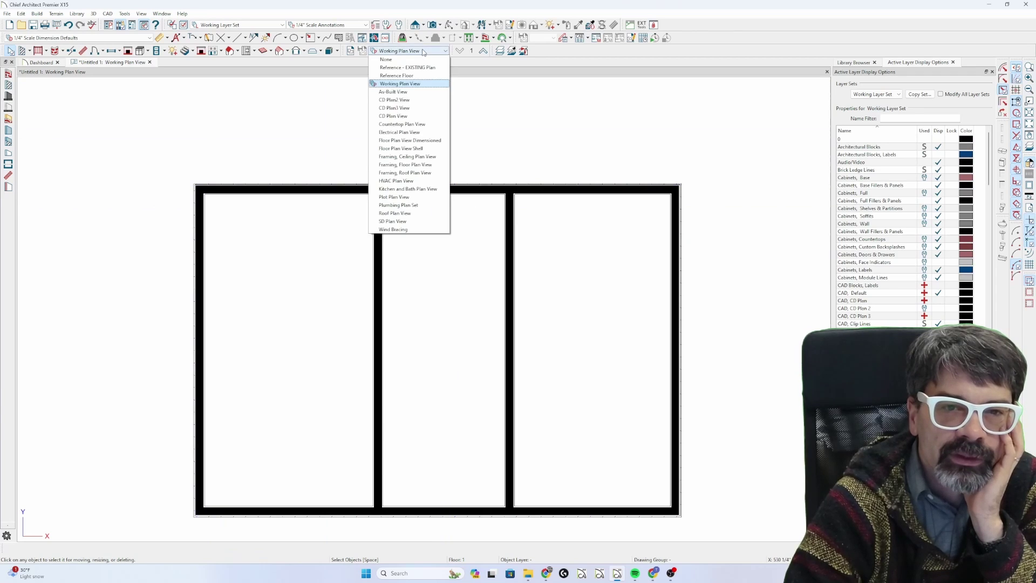
left_click(418, 134)
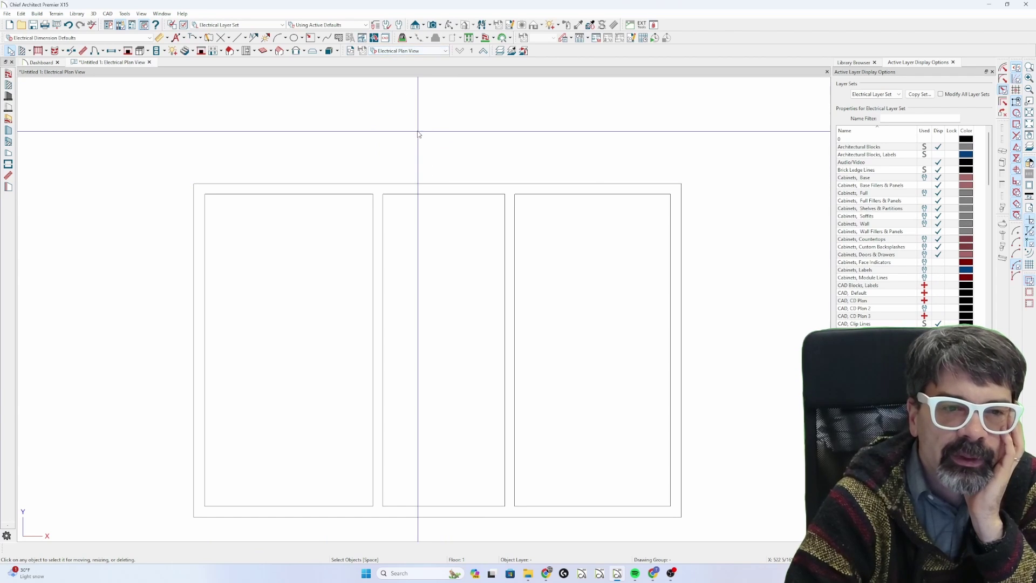
left_click(409, 51)
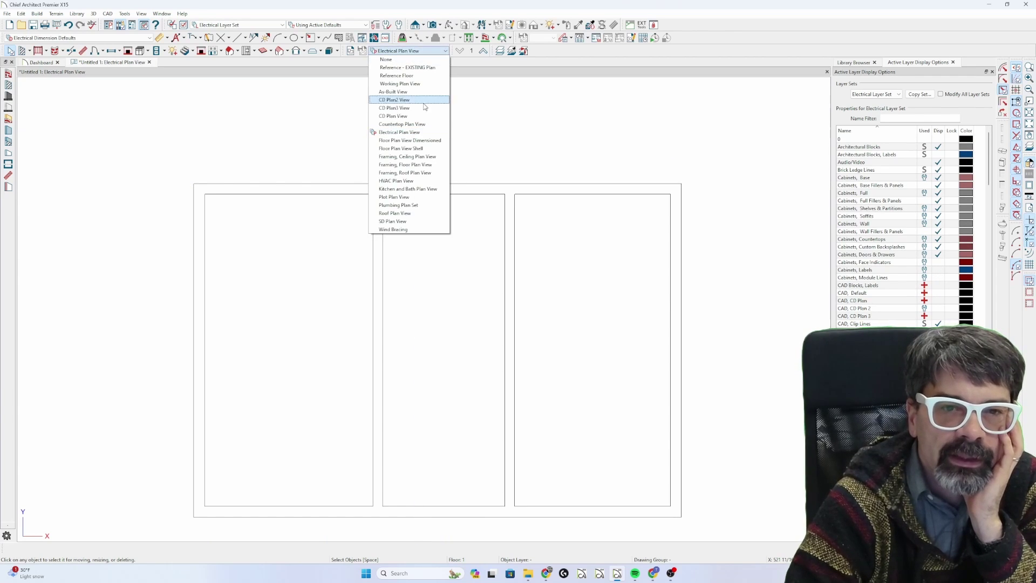
left_click(419, 113)
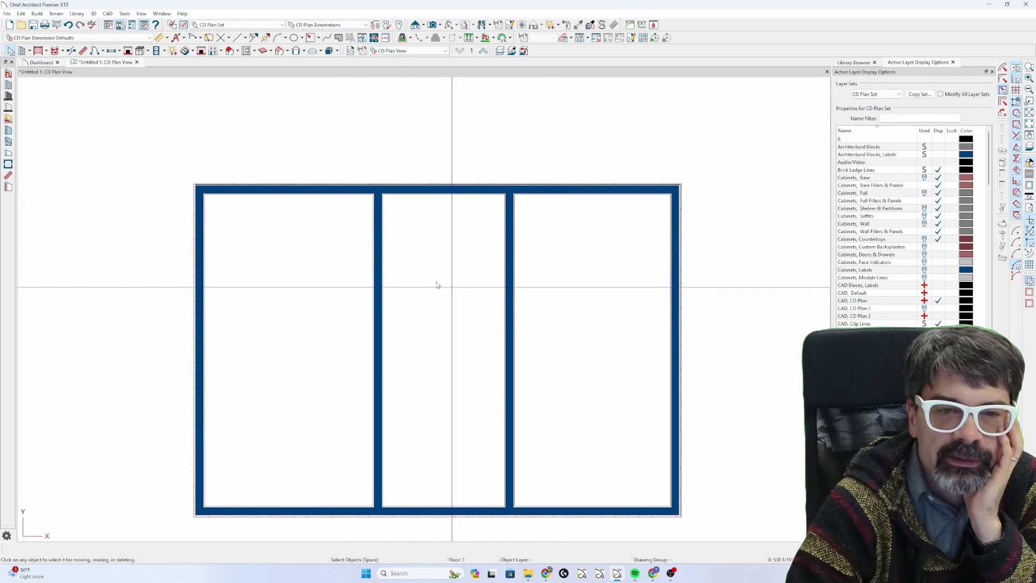
left_click(401, 186)
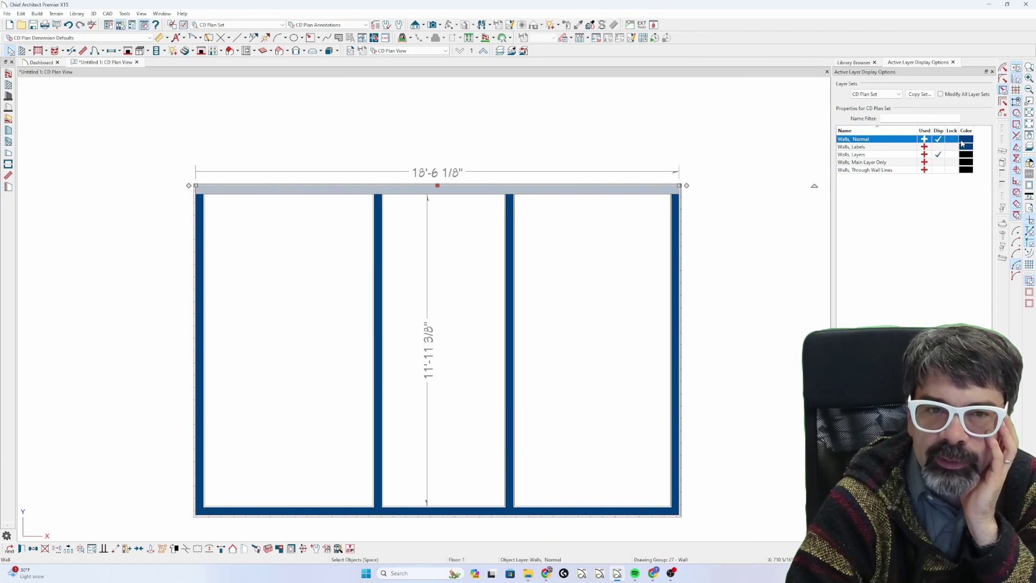
left_click(417, 51)
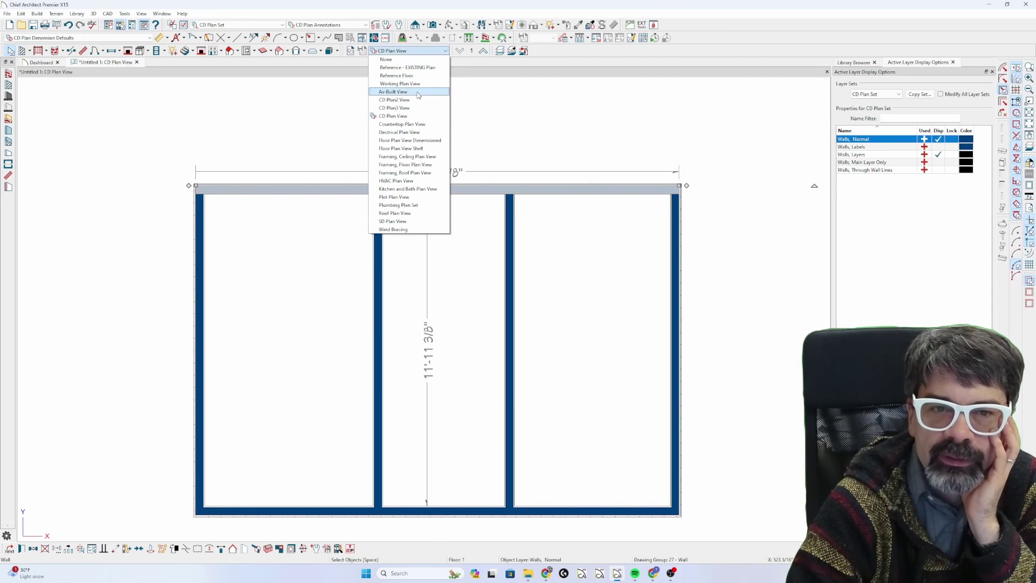
left_click(401, 83)
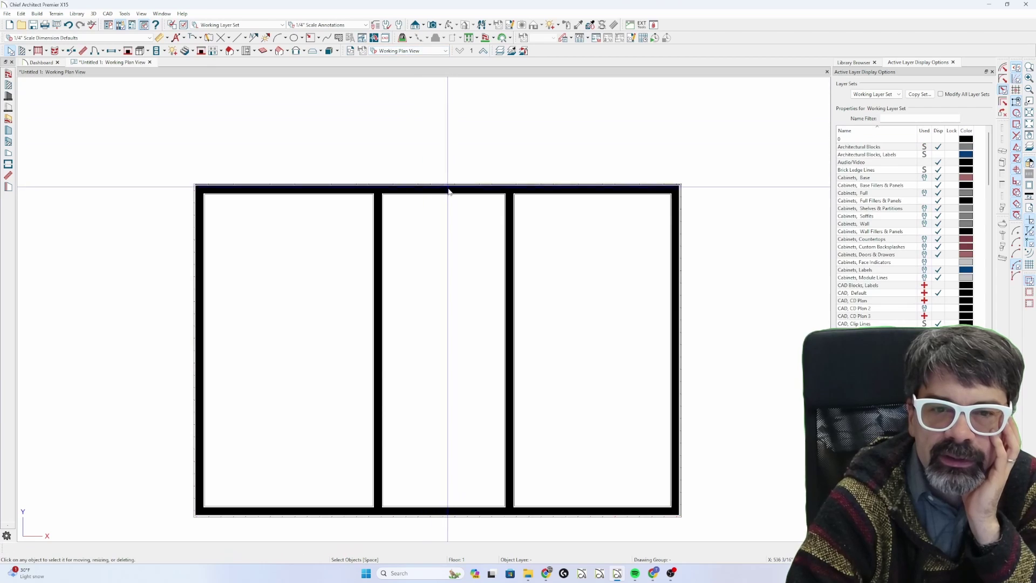
left_click(449, 190)
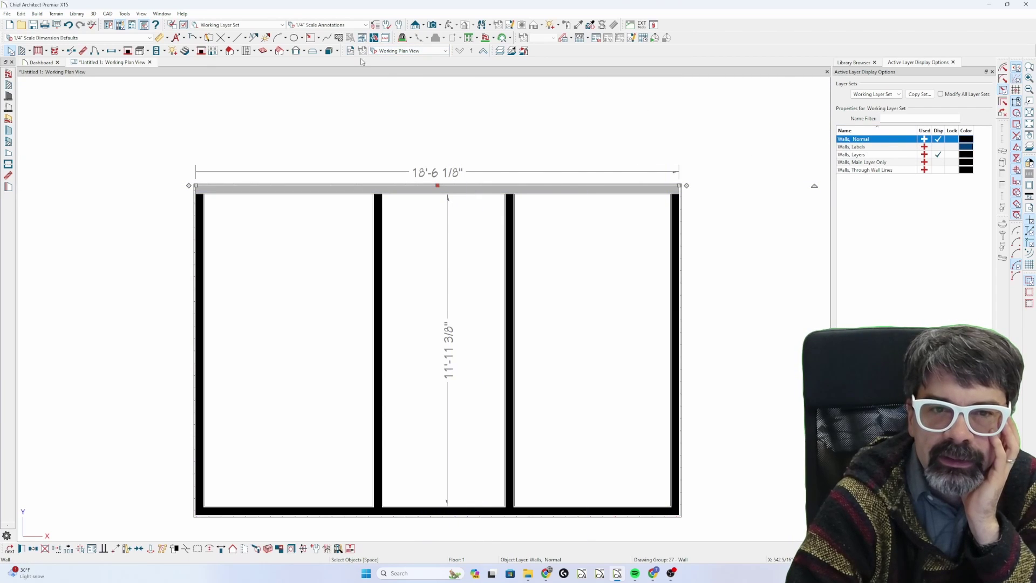
Switch to the Electrical Plan View and reselect the top wall several times
left_click(416, 53)
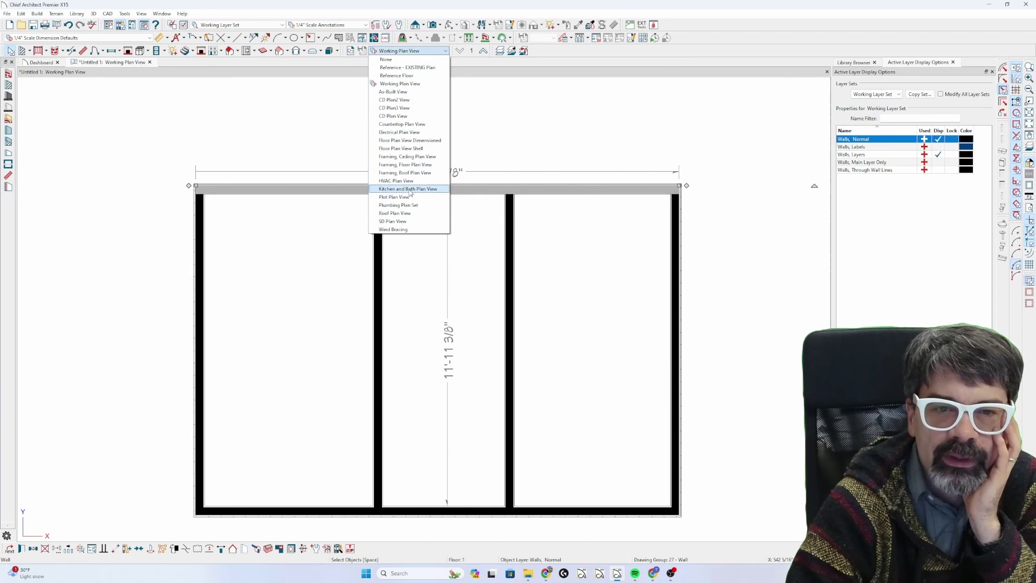
left_click(416, 132)
left_click(451, 193)
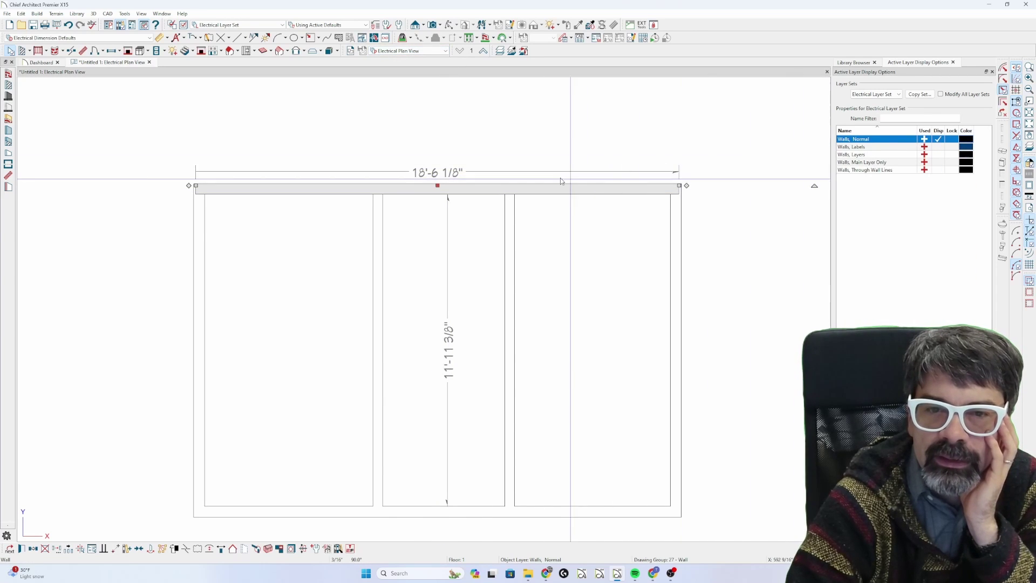
left_click(428, 132)
left_click(435, 193)
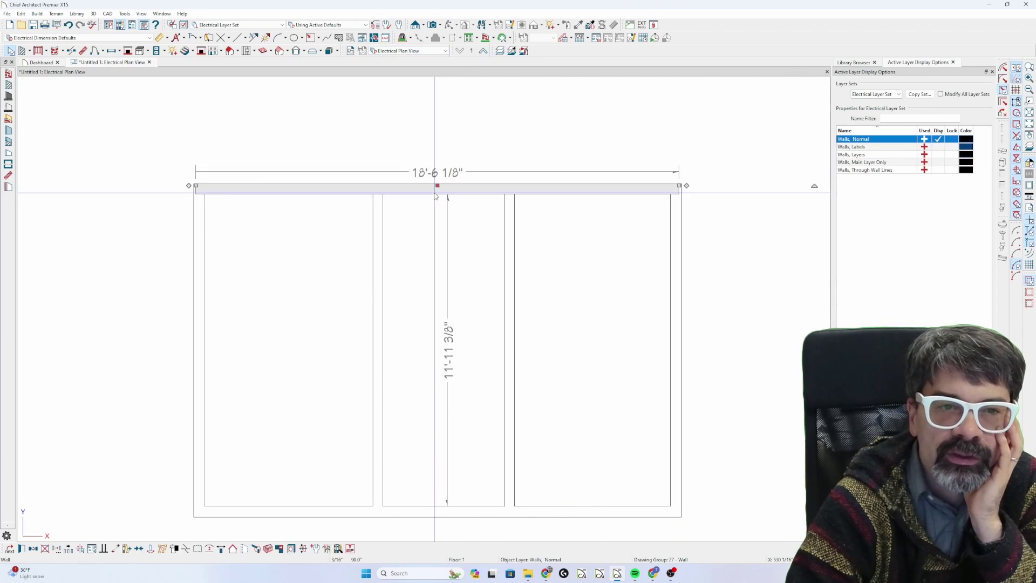
left_click(453, 138)
left_click(471, 193)
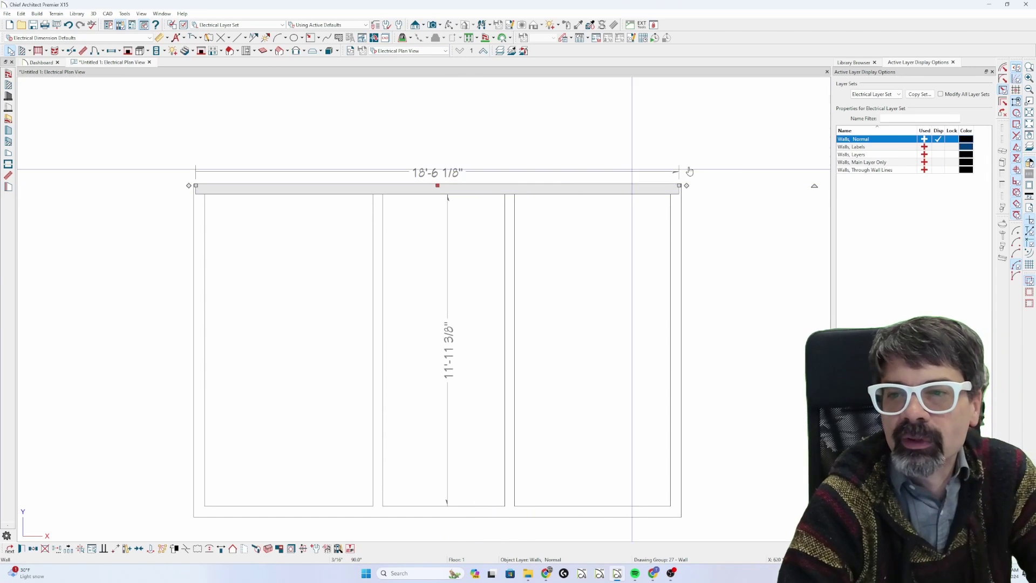
Hide the Walls, Layers fills in this view, then show the As-Built View
left_click(938, 154)
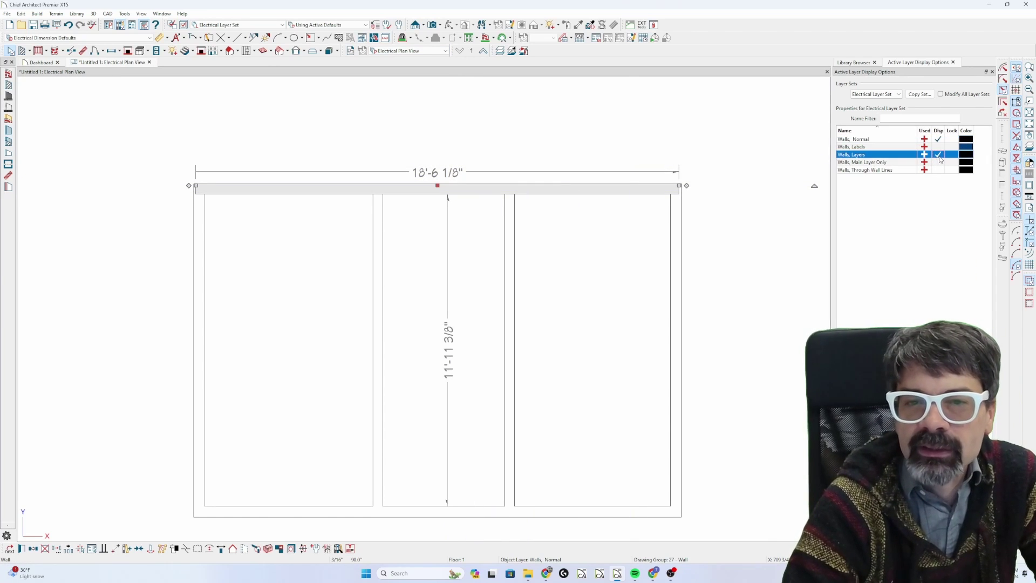
left_click(939, 158)
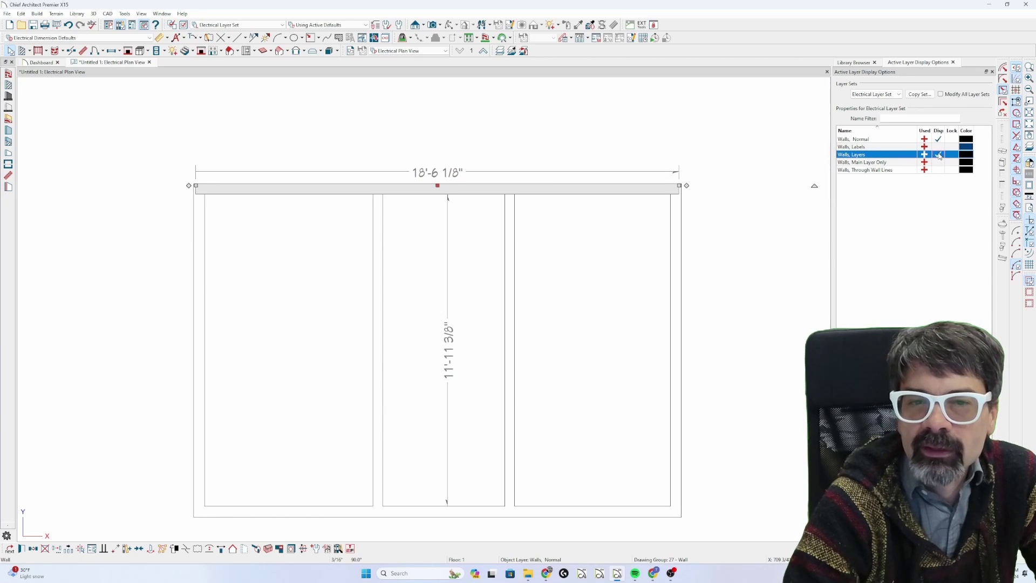
left_click(938, 154)
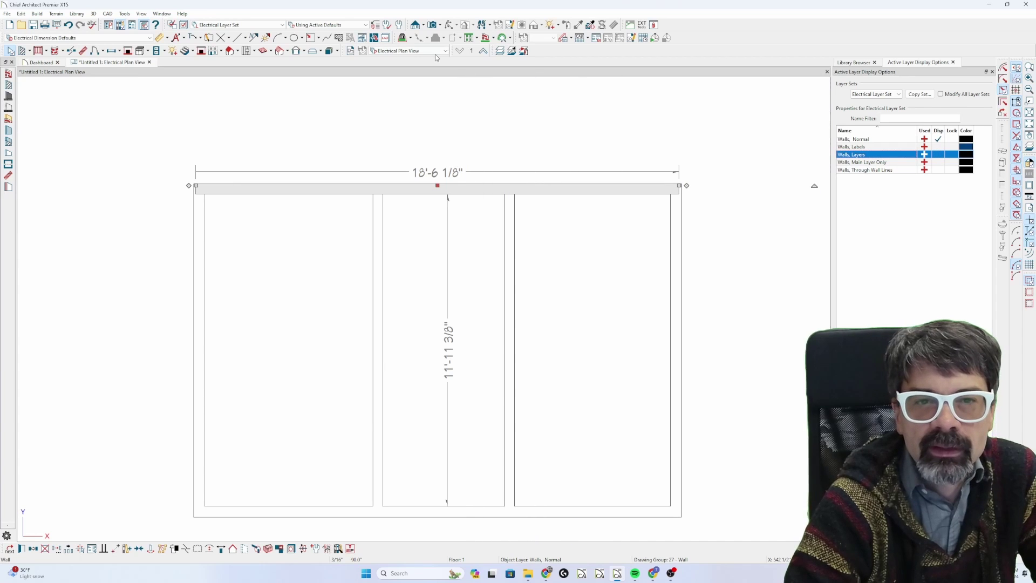
left_click(409, 50)
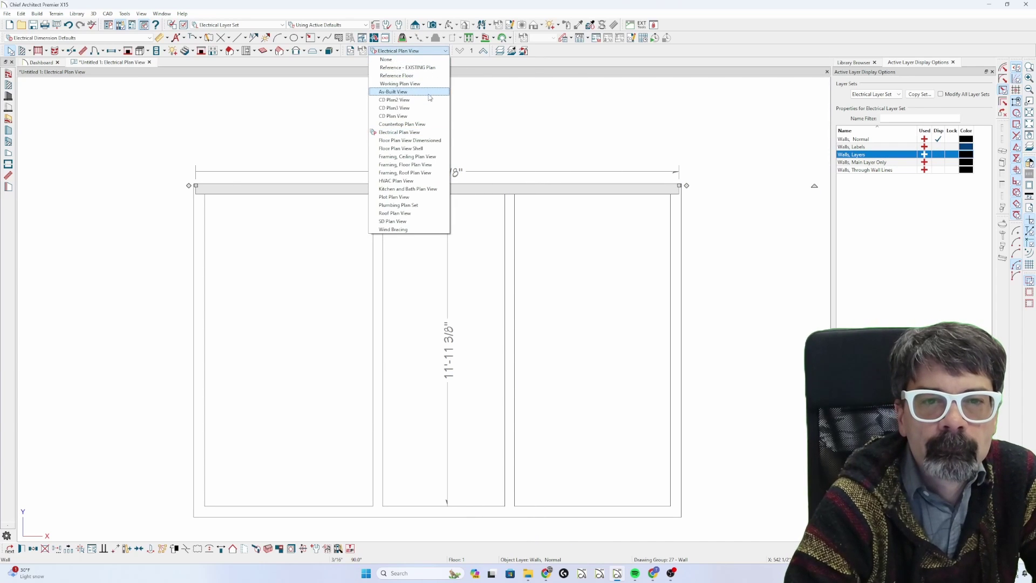
left_click(426, 93)
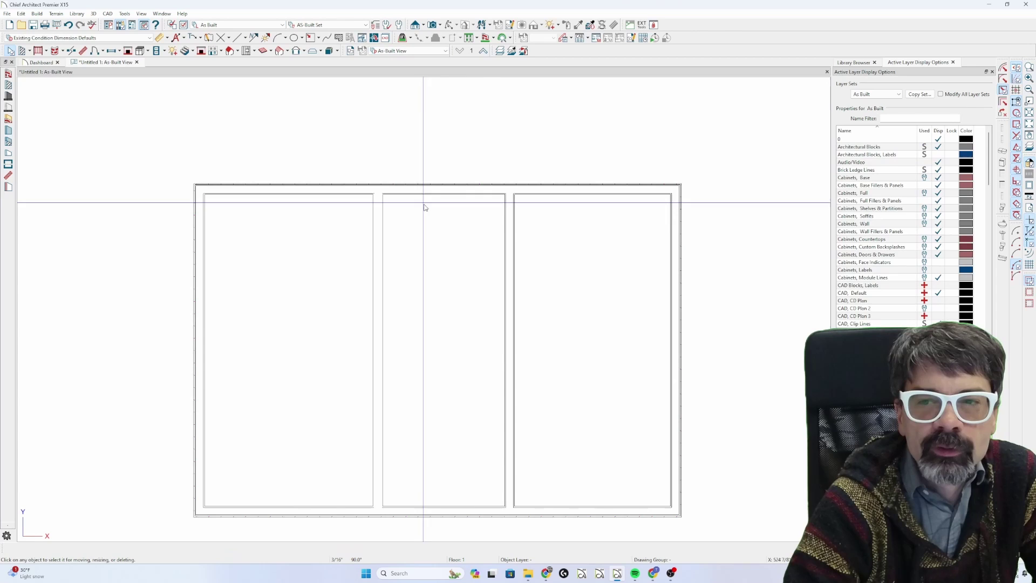
Inspect the top wall, the left room and the interior wall beside the left room
left_click(477, 192)
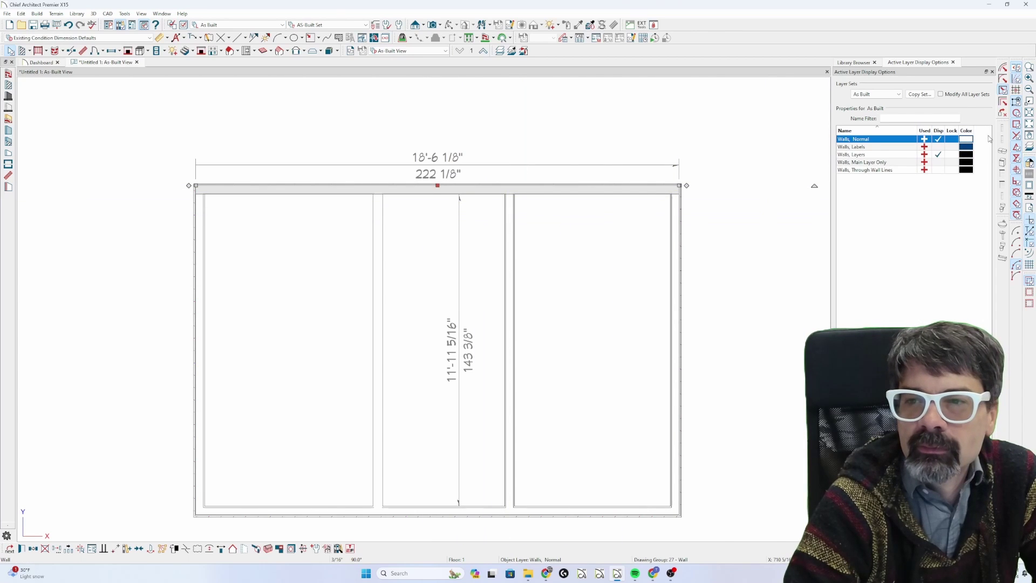
left_click(429, 122)
scroll(424, 202, "up", 1)
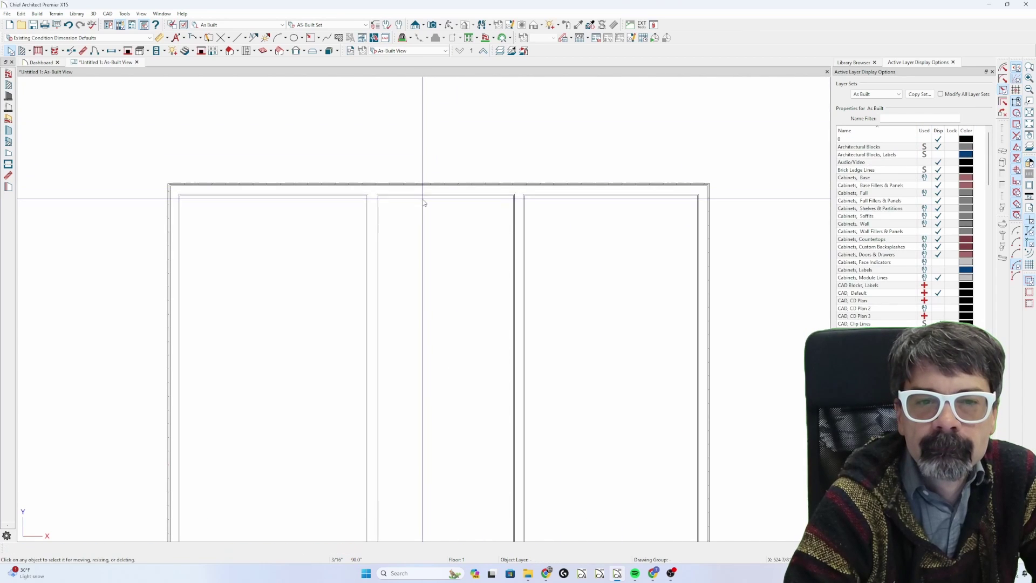
left_click(423, 185)
left_click(376, 229)
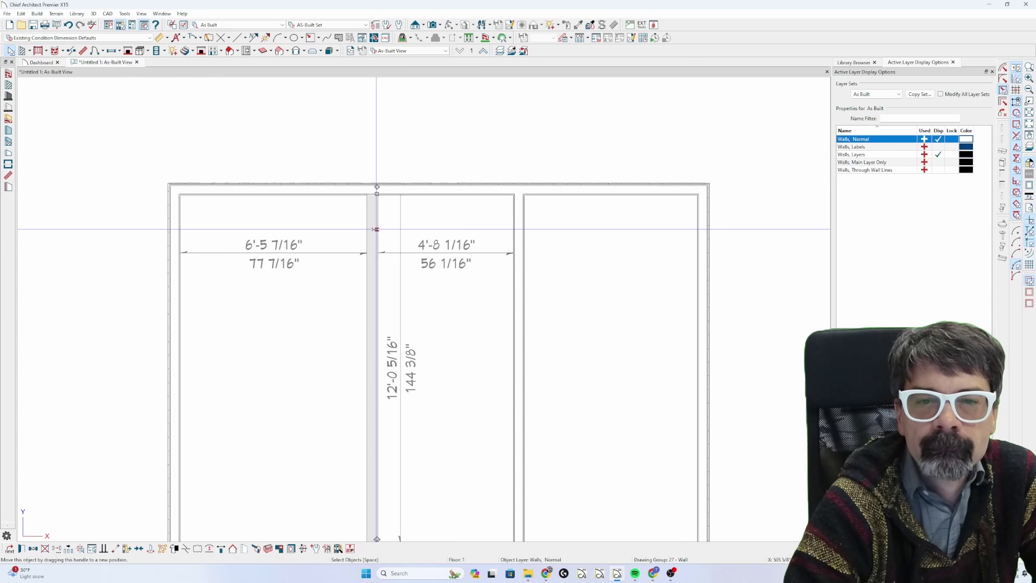
left_click(320, 217)
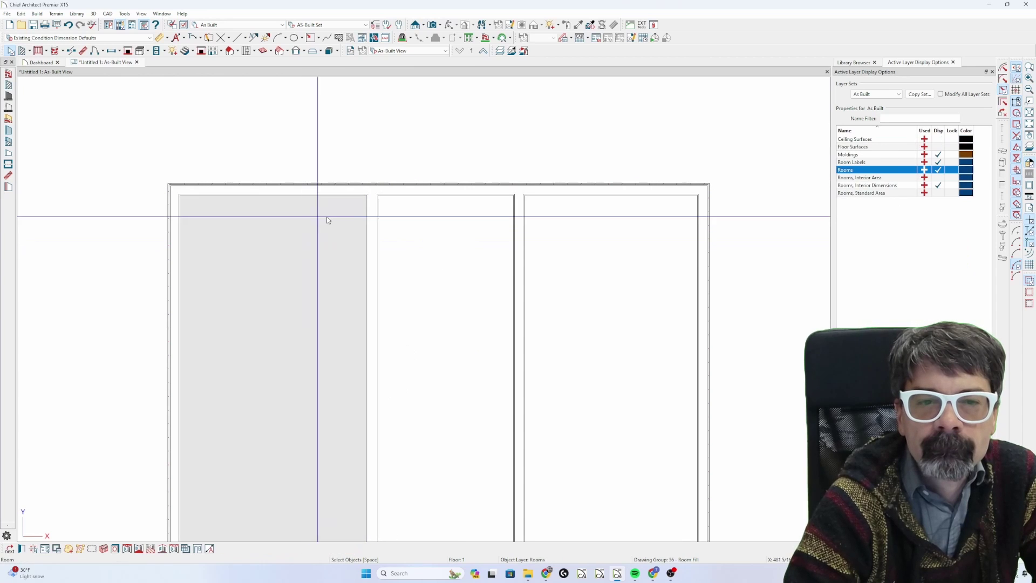
left_click(369, 216)
Define the Interior-4, Exist wall type with a black Fir Stud layer line
double_click(369, 213)
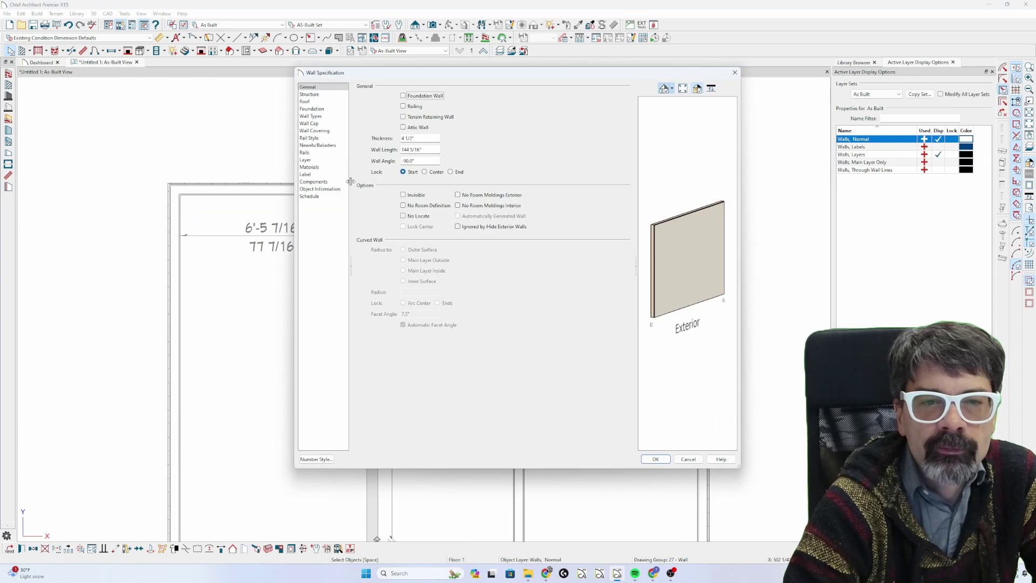
left_click(317, 116)
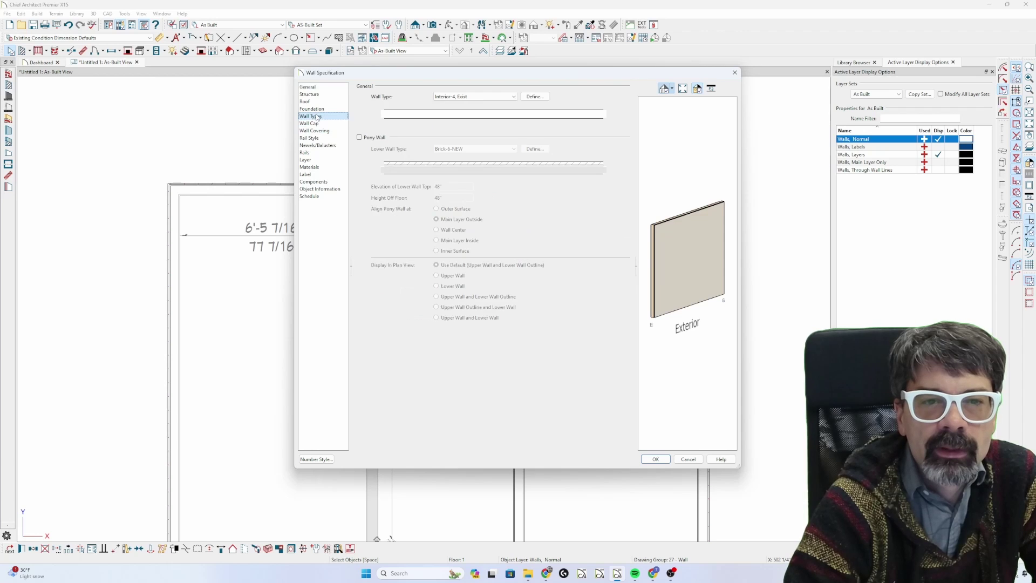
left_click(533, 98)
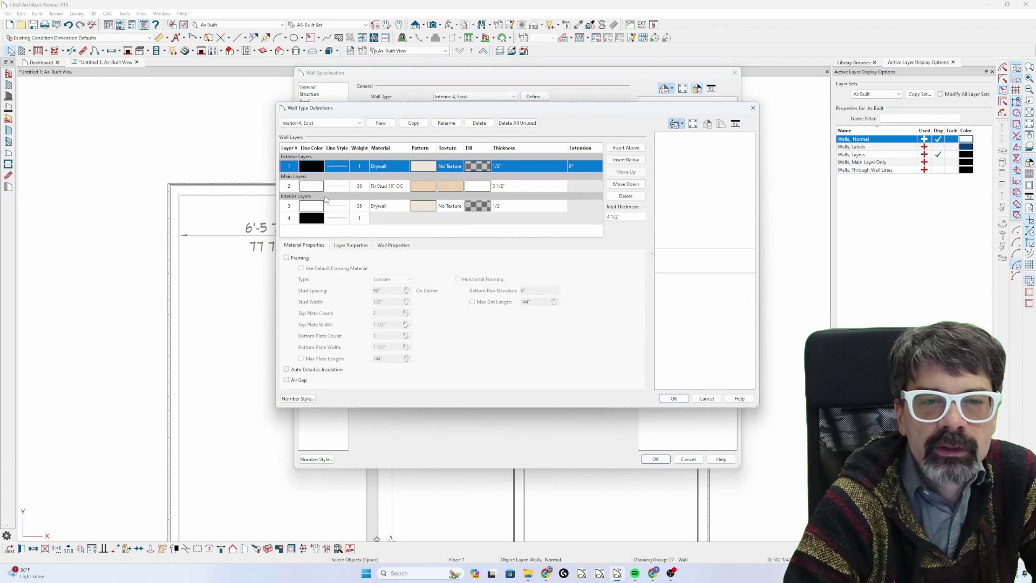
left_click(311, 188)
left_click(350, 245)
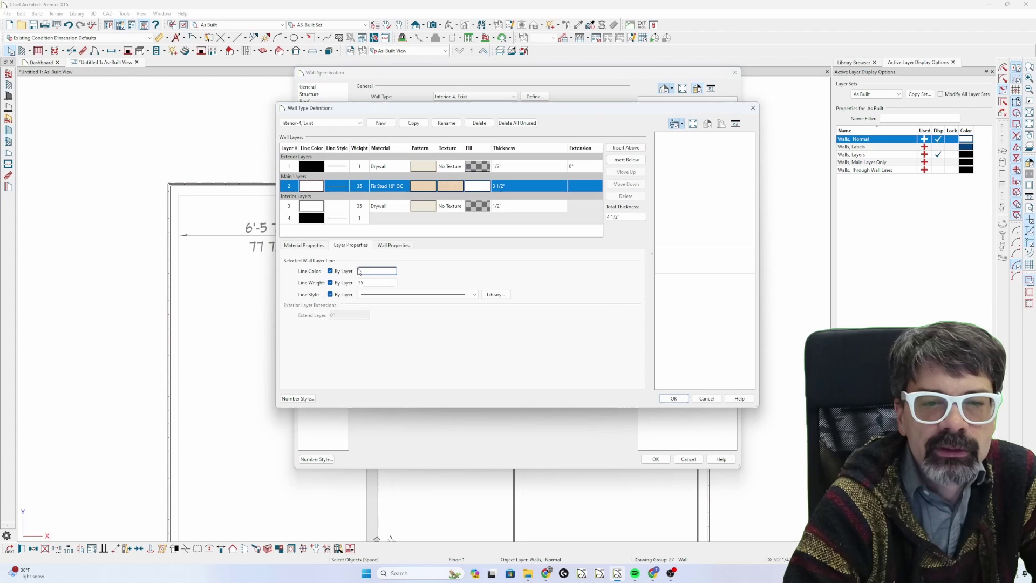
left_click(368, 271)
double_click(426, 257)
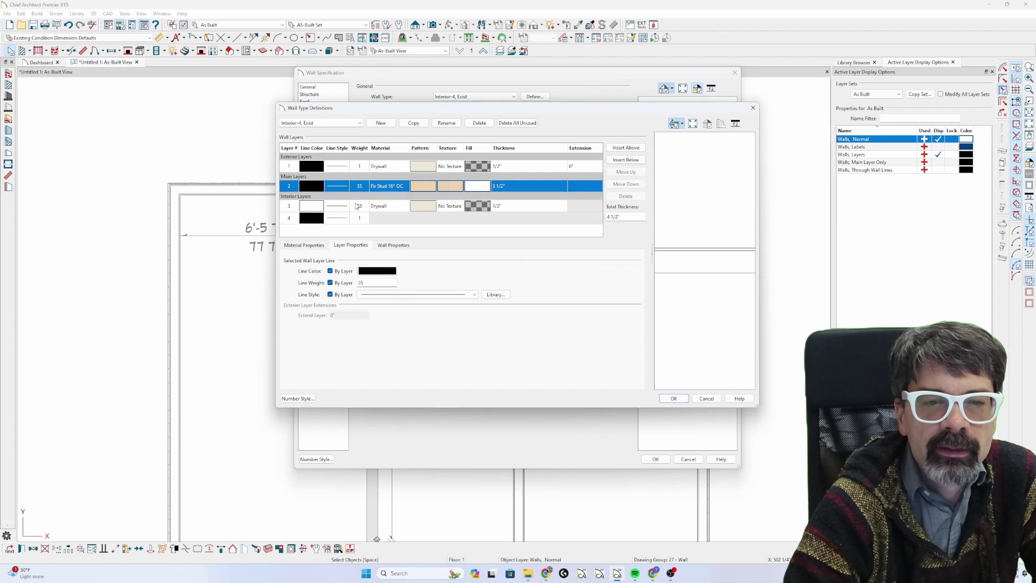
Make the interior Drywall layer line black and accept both dialogs
left_click(323, 211)
left_click(370, 272)
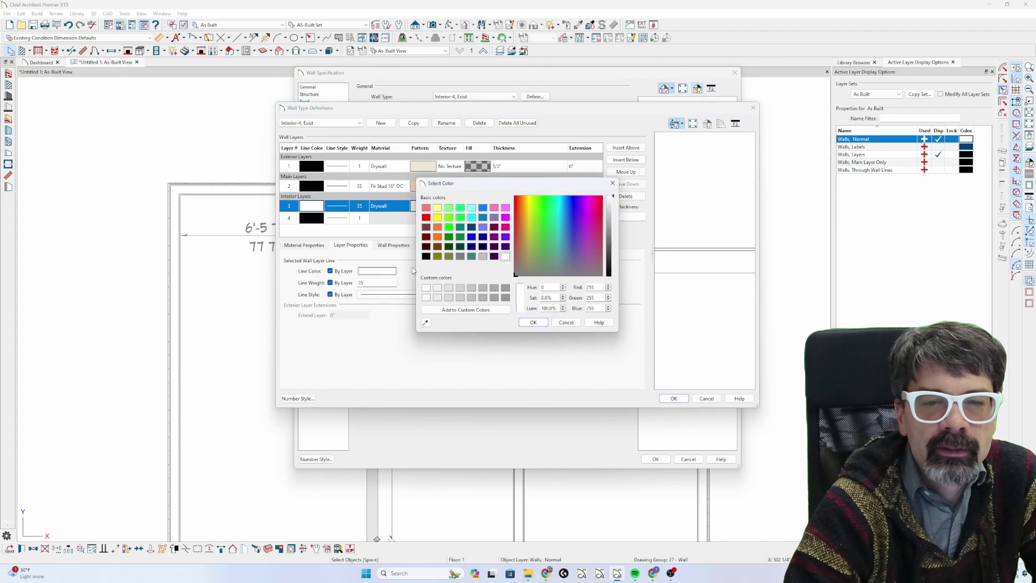
double_click(426, 258)
left_click(309, 188)
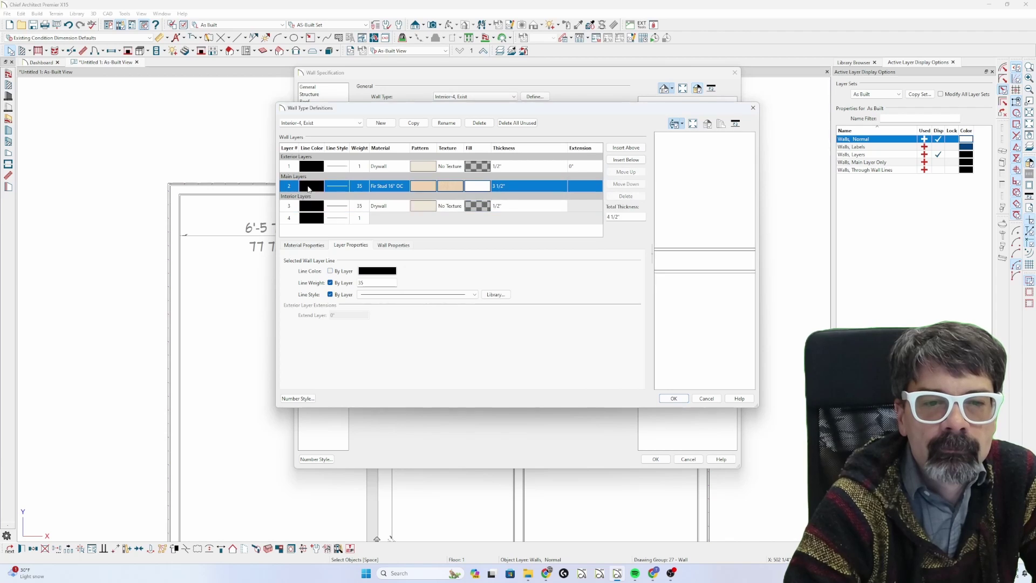
left_click(309, 206)
left_click(674, 398)
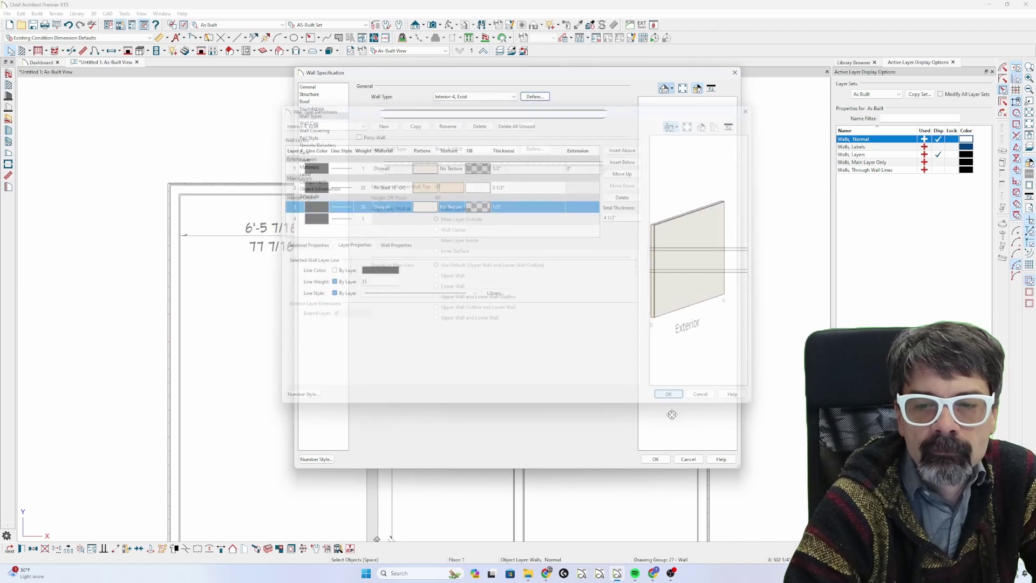
left_click(658, 461)
Select the middle wall and toggle Walls, Main Layer Only and Walls, Layers display
left_click(458, 266)
scroll(387, 157, "down", 2)
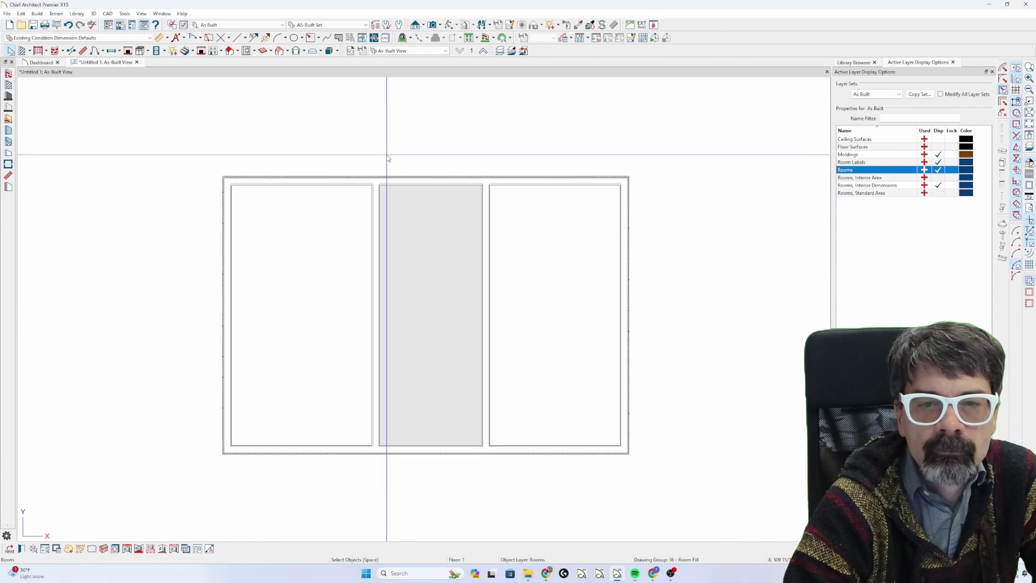
scroll(401, 218, "down", 2)
scroll(401, 218, "up", 1)
left_click(378, 218)
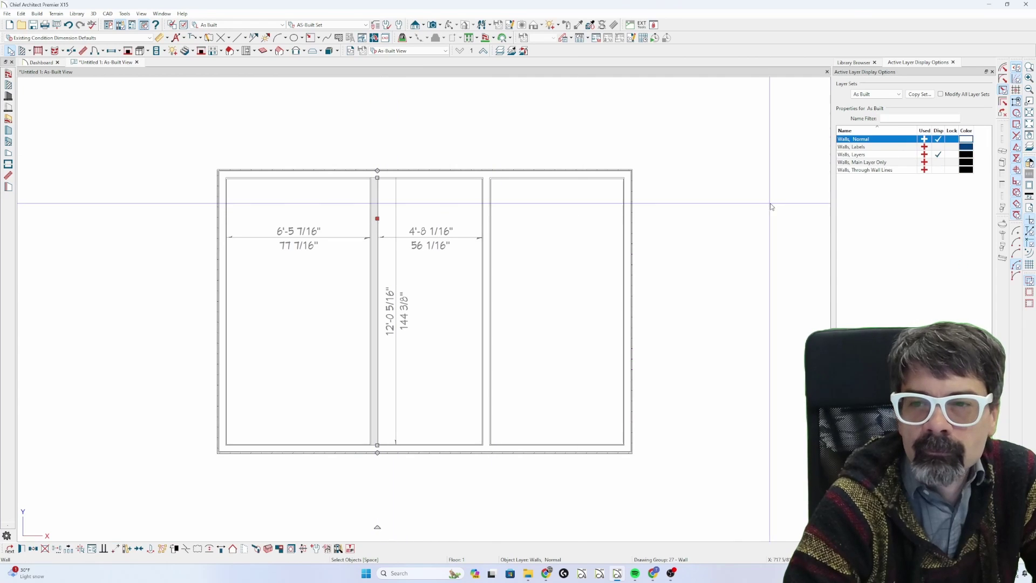
left_click(938, 163)
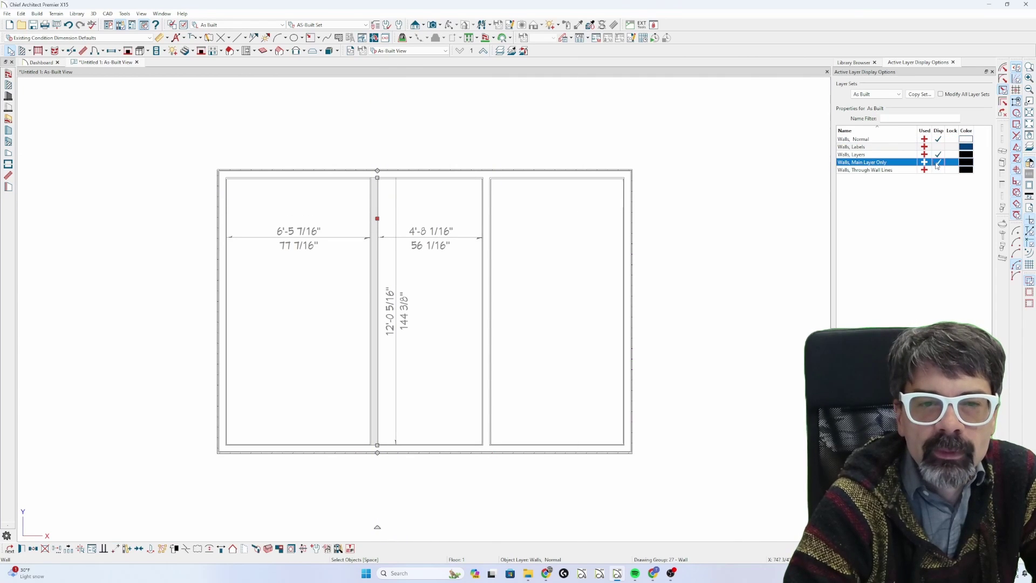
left_click(937, 162)
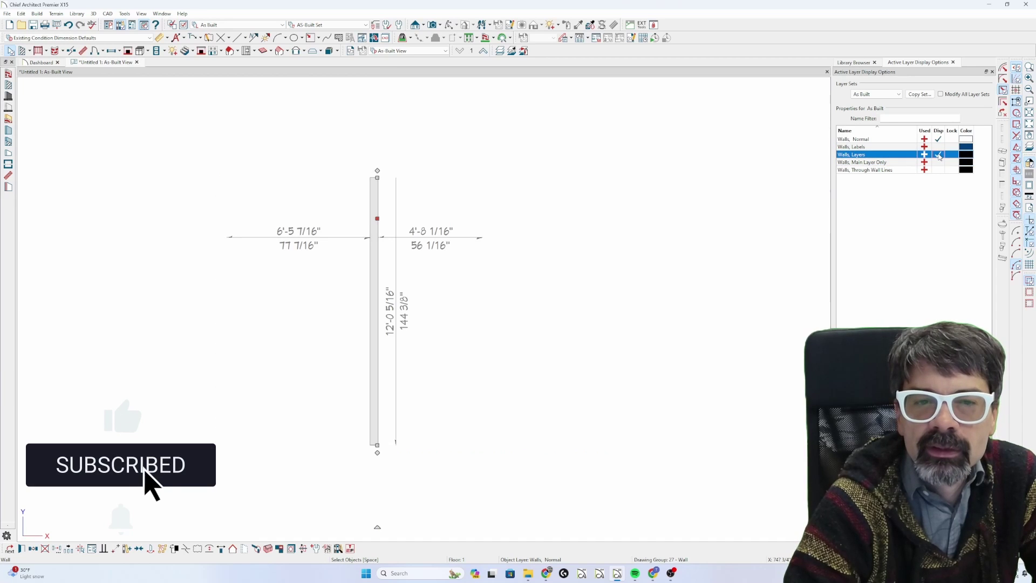
left_click(939, 155)
Hide the wall outlines in As-Built view, then check a wall's specification without changes
left_click(769, 186)
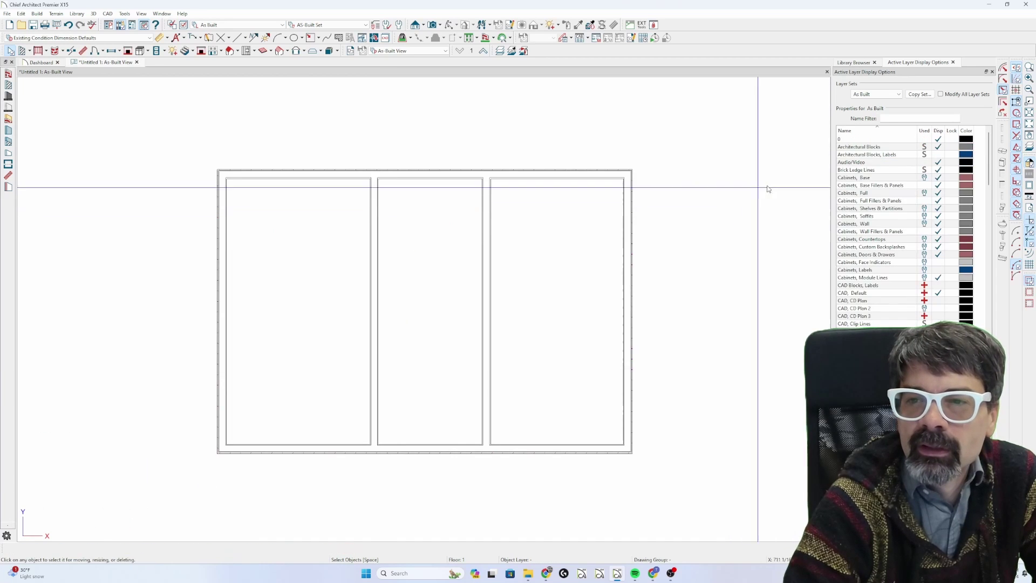
left_click(480, 210)
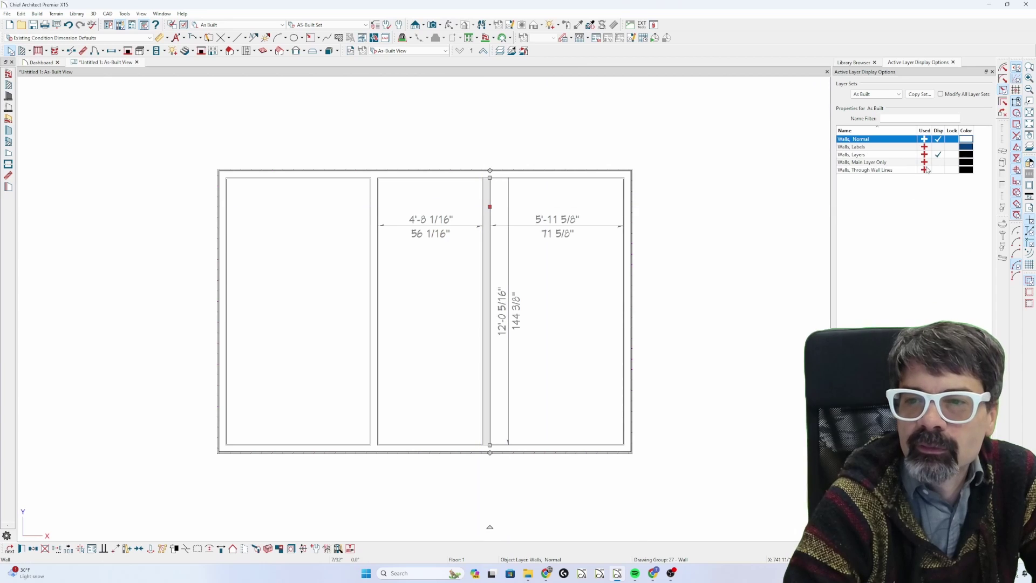
left_click(733, 238)
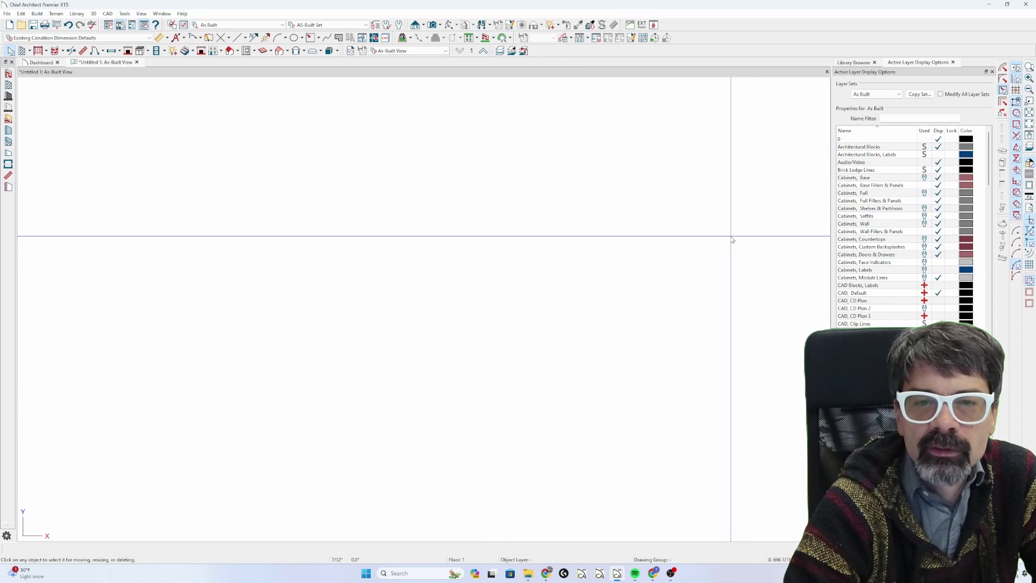
left_click(559, 270)
left_click(469, 259)
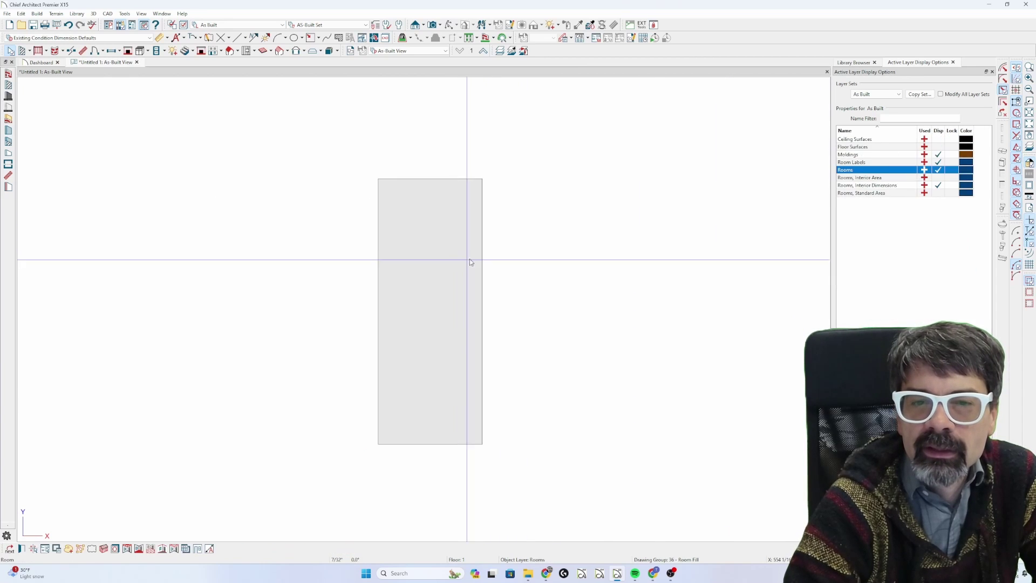
left_click(486, 245)
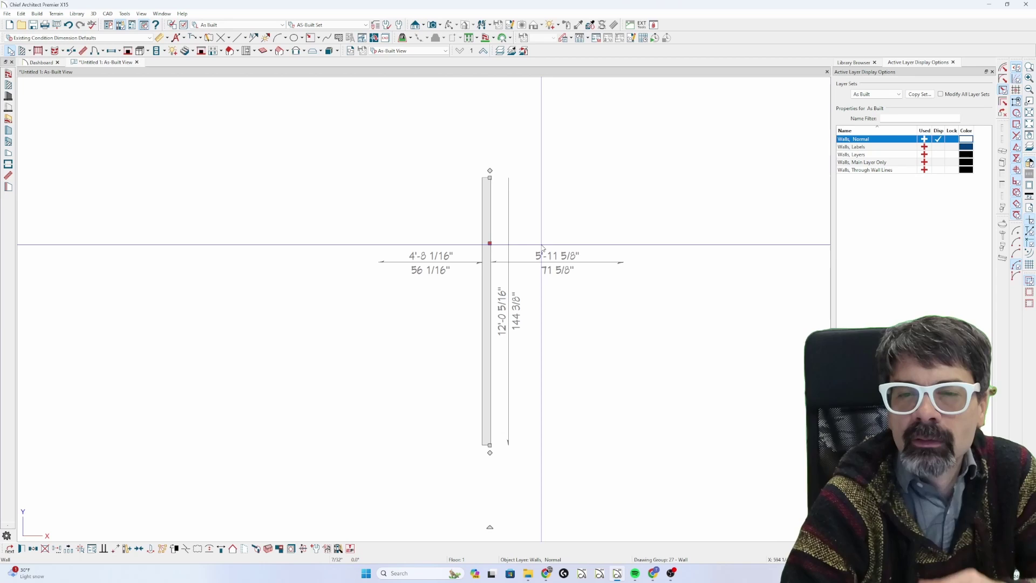
key("ctrl+e")
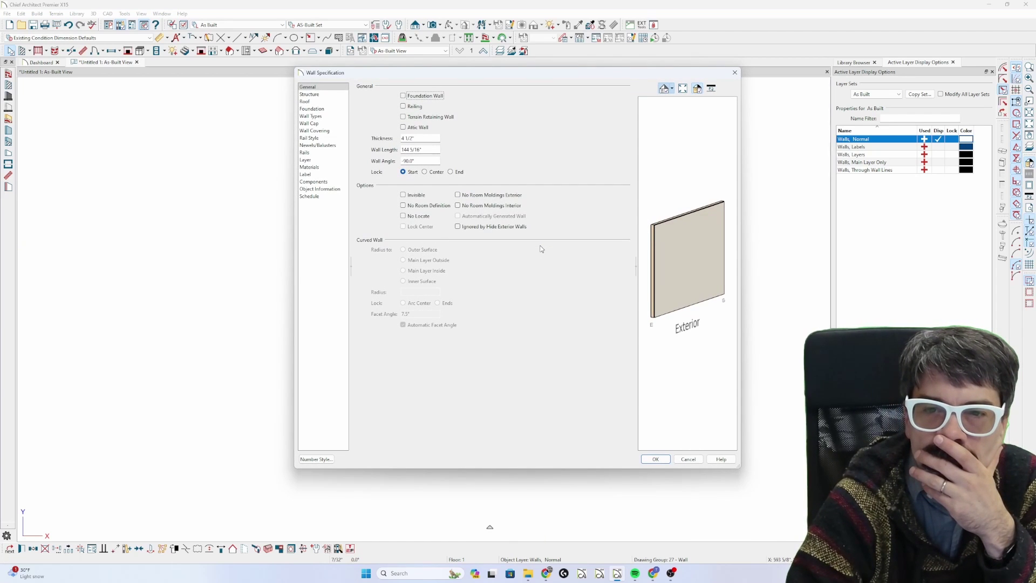
left_click(688, 459)
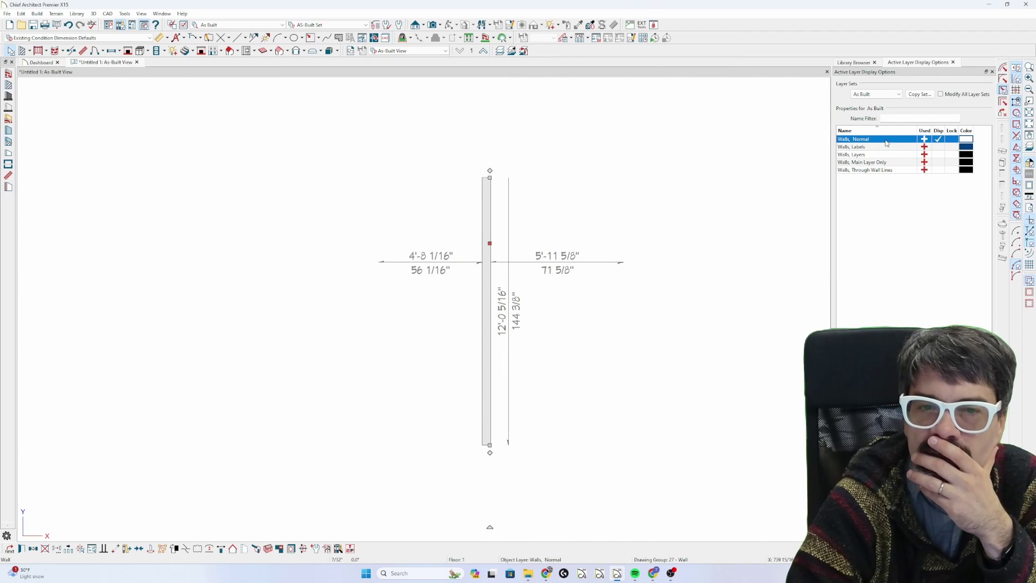
left_click(437, 50)
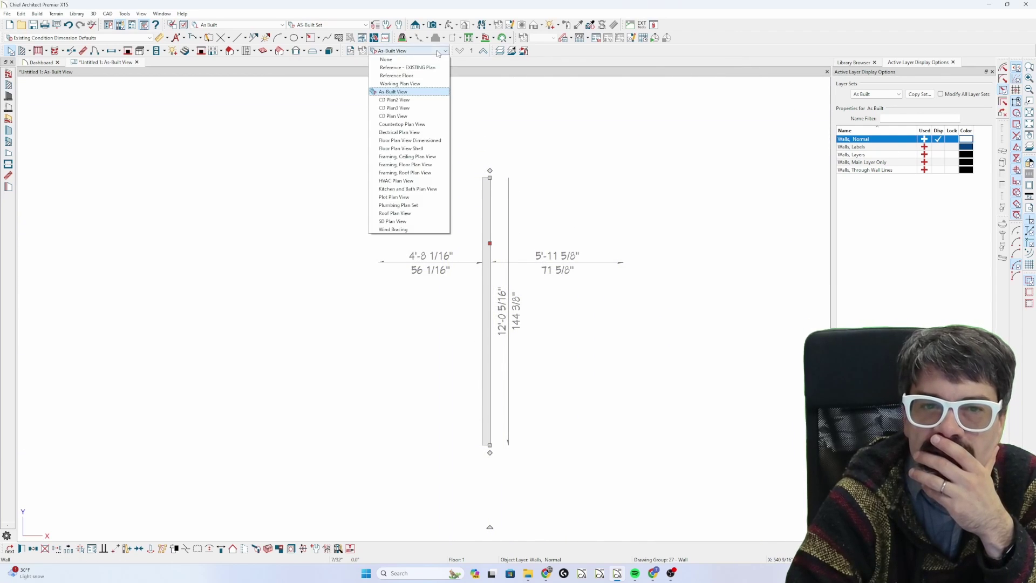
left_click(421, 133)
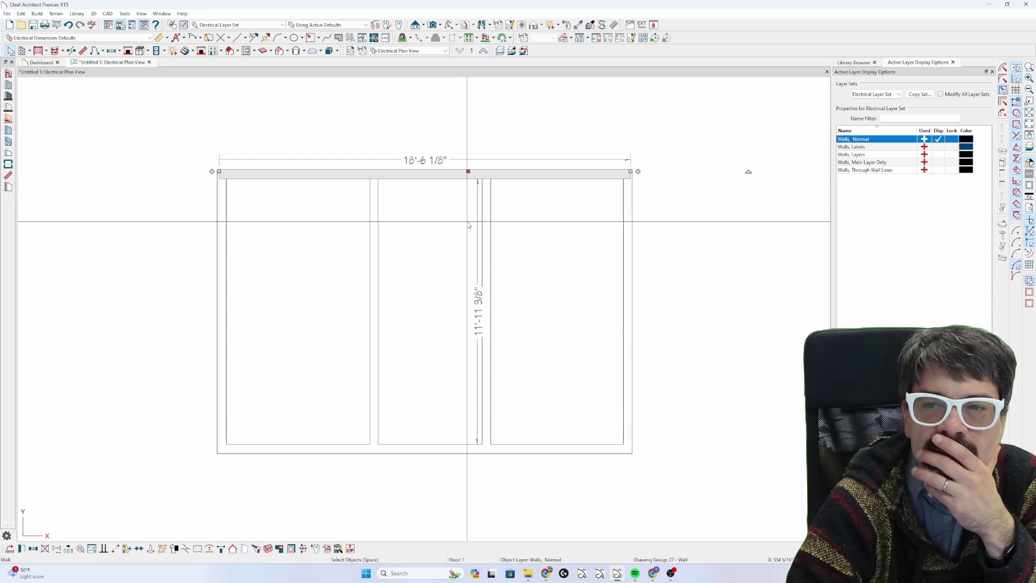
scroll(468, 225, "up", 2)
scroll(478, 180, "up", 2)
scroll(464, 151, "up", 2)
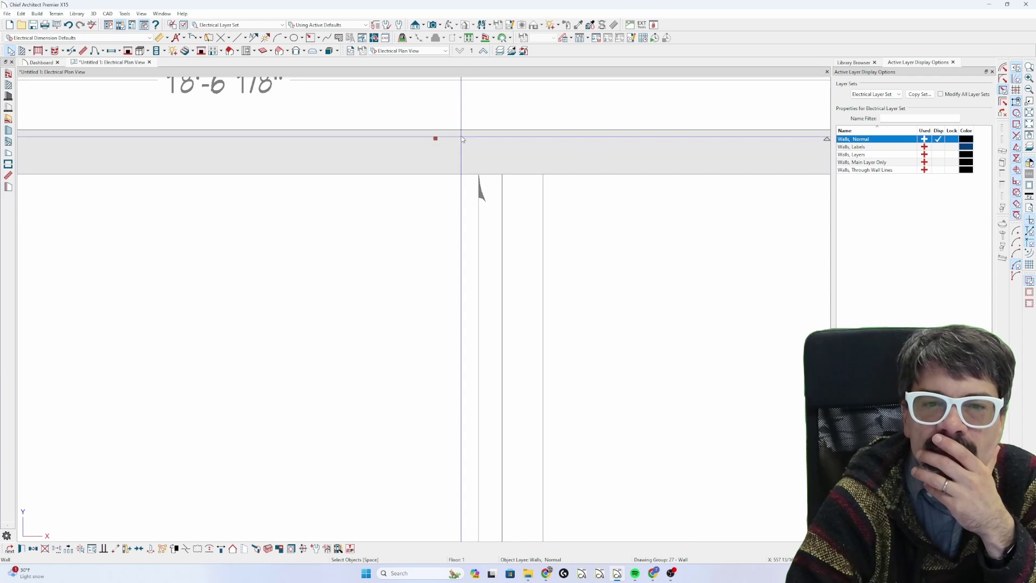
scroll(469, 161, "up", 2)
scroll(486, 207, "down", 2)
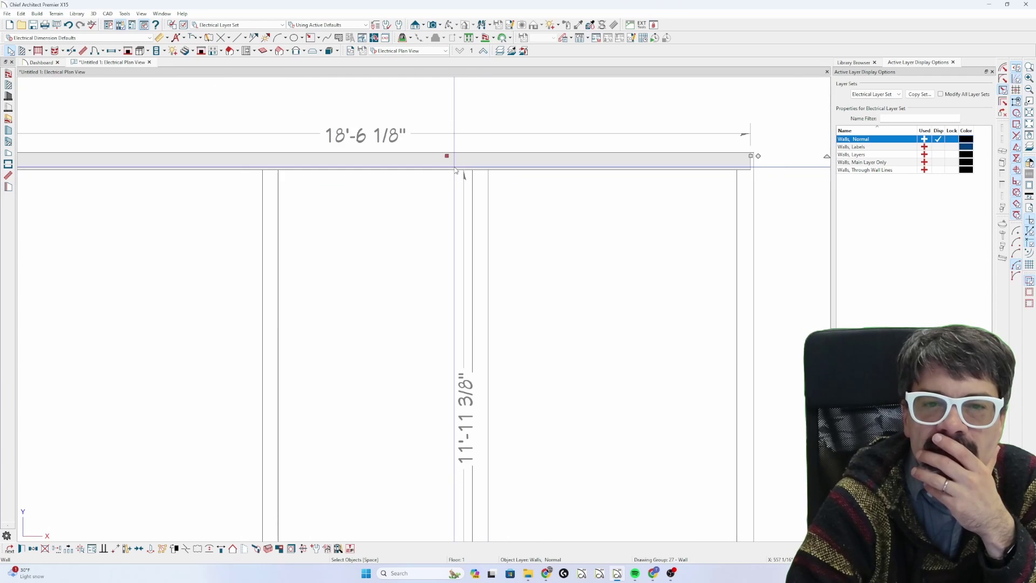
left_click(486, 207)
double_click(486, 205)
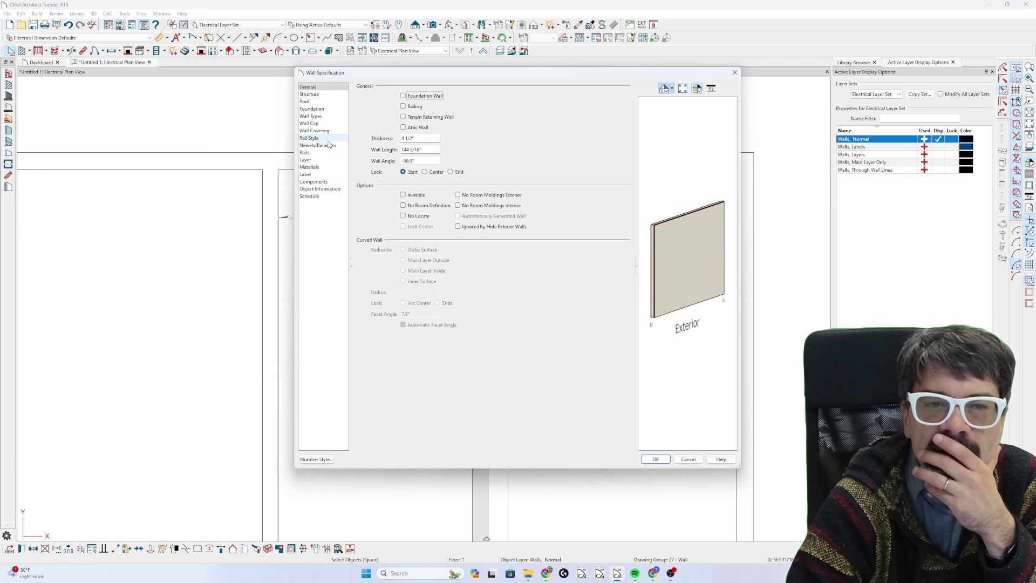
left_click(324, 117)
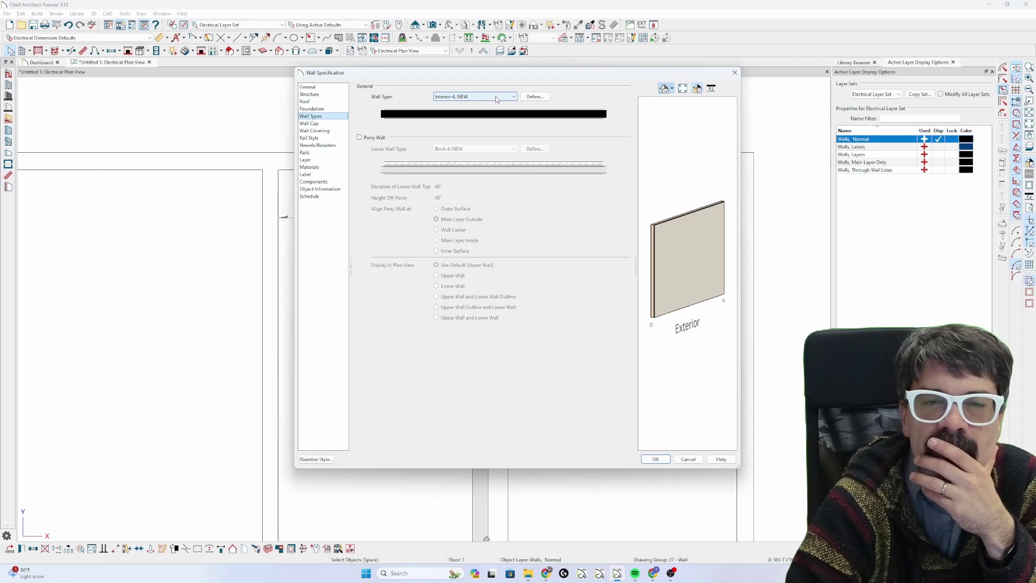
left_click(535, 97)
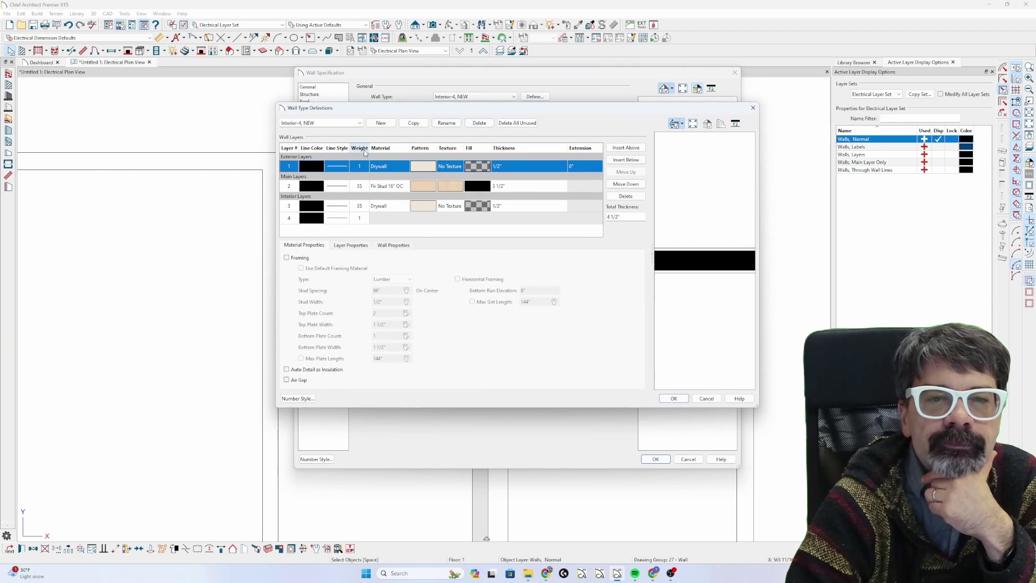
left_click(352, 245)
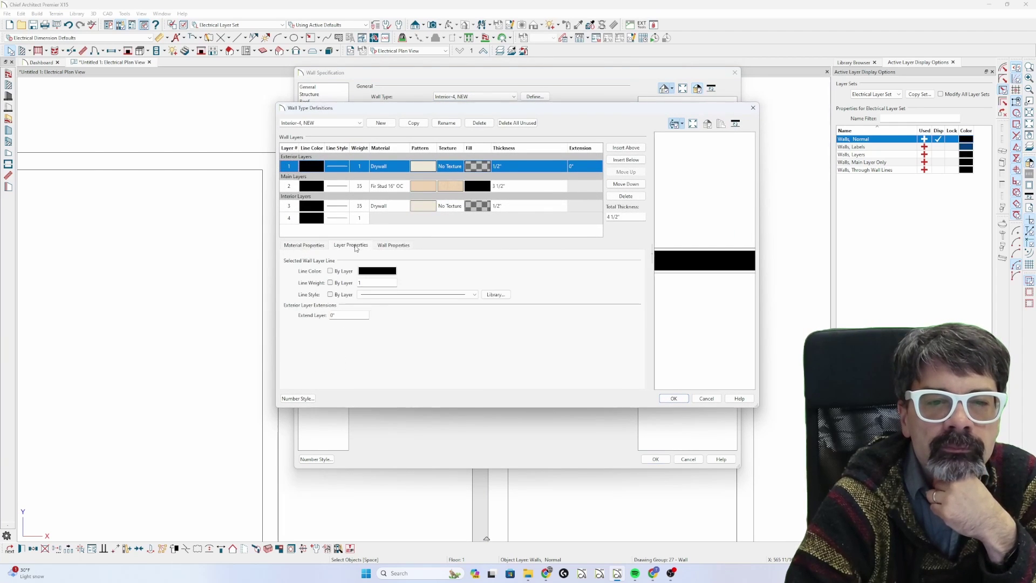
left_click(314, 167)
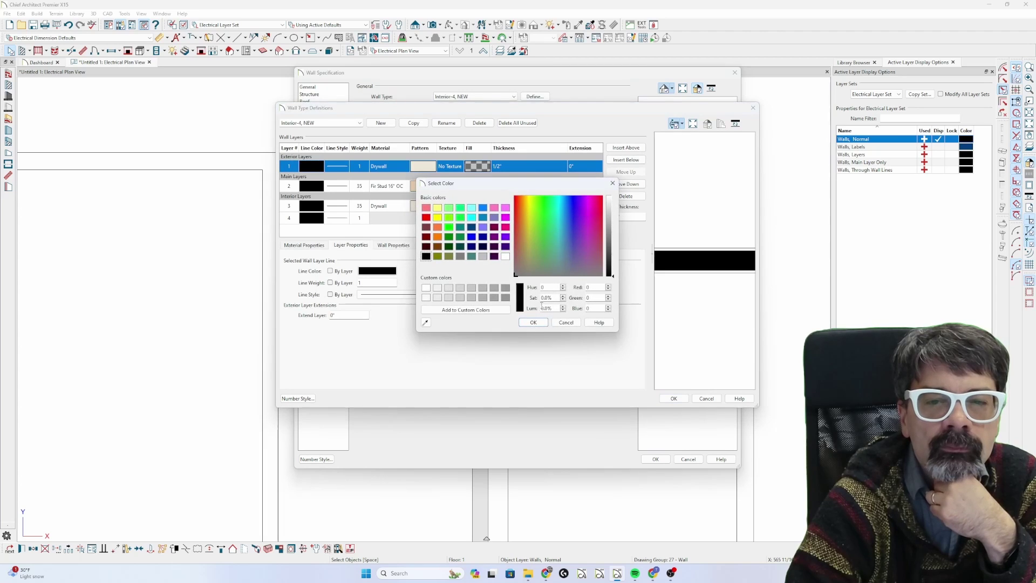
left_click(566, 322)
left_click(314, 186)
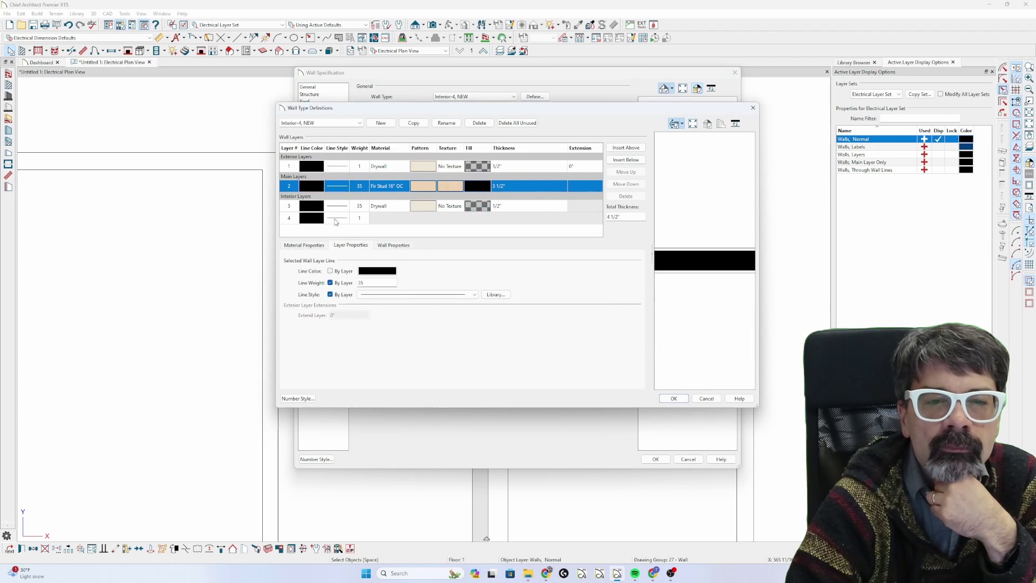
left_click(312, 165)
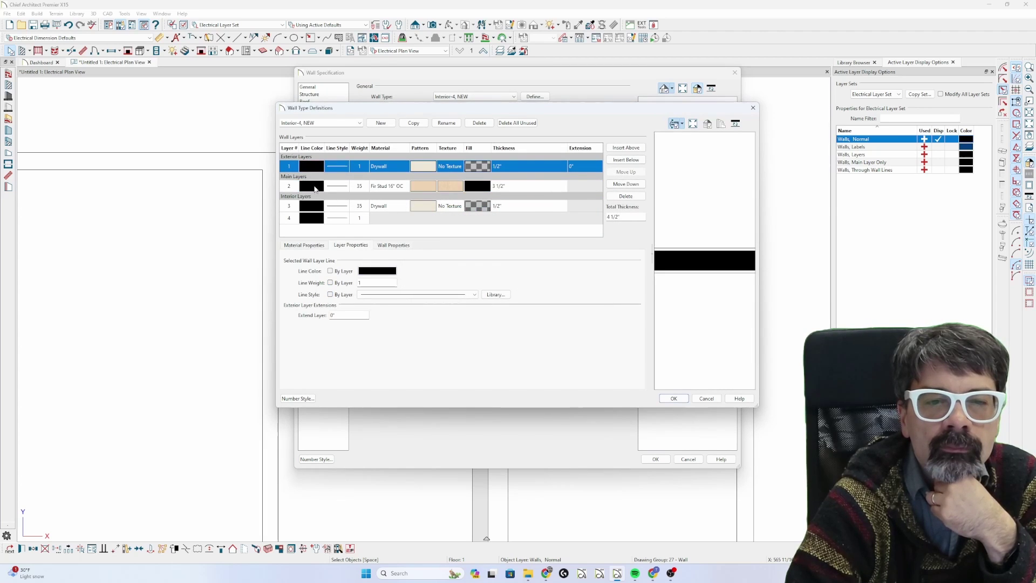
left_click(314, 186)
left_click(314, 206)
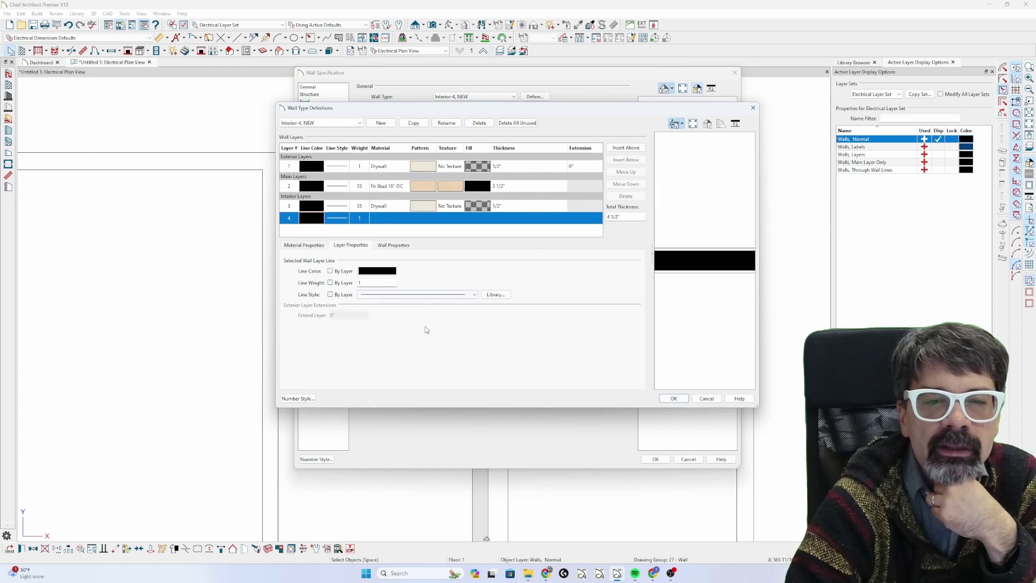
left_click(673, 399)
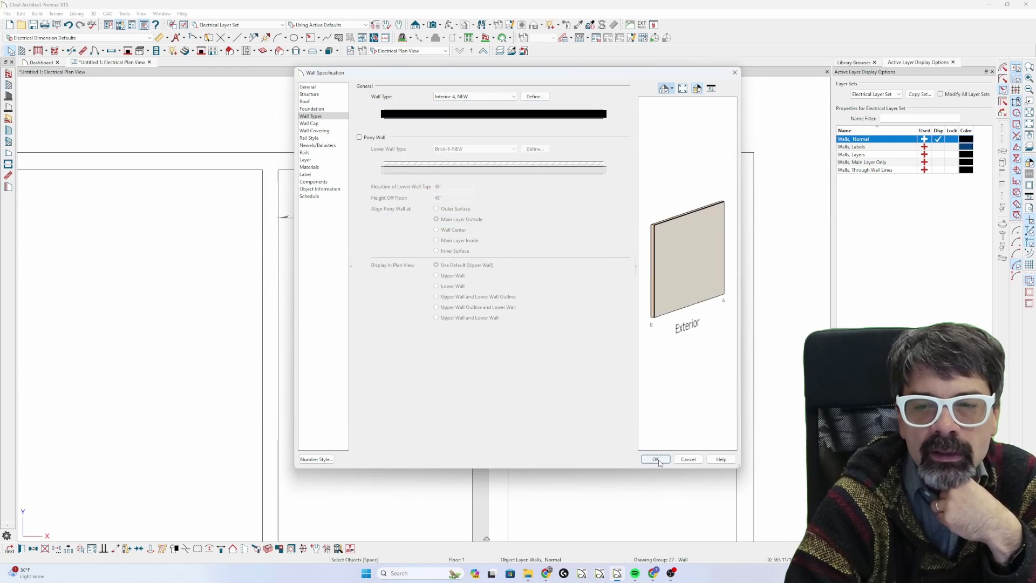
left_click(656, 459)
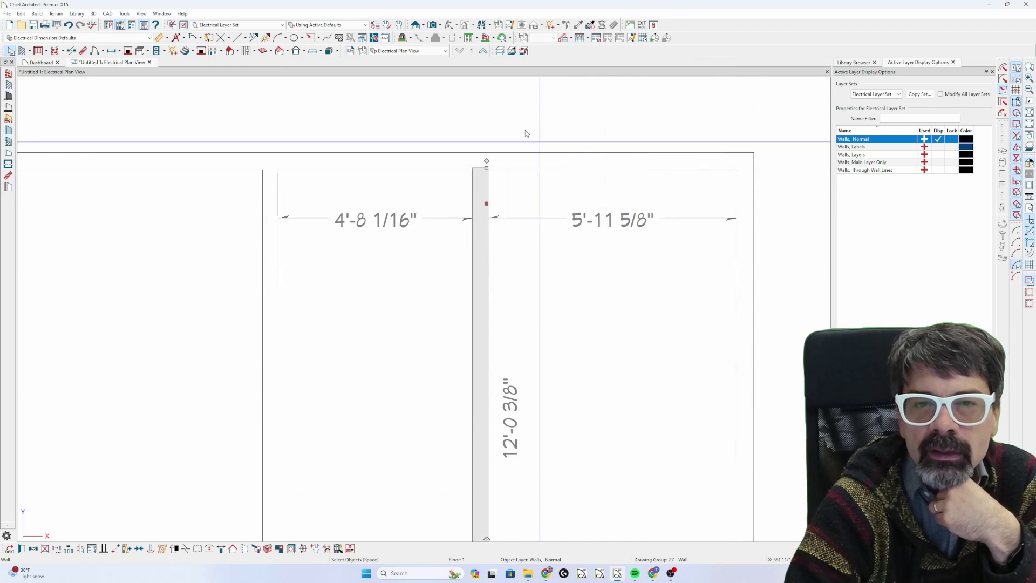
Switch to the As-Built View and glance at the horizontal wall's specification
left_click(441, 51)
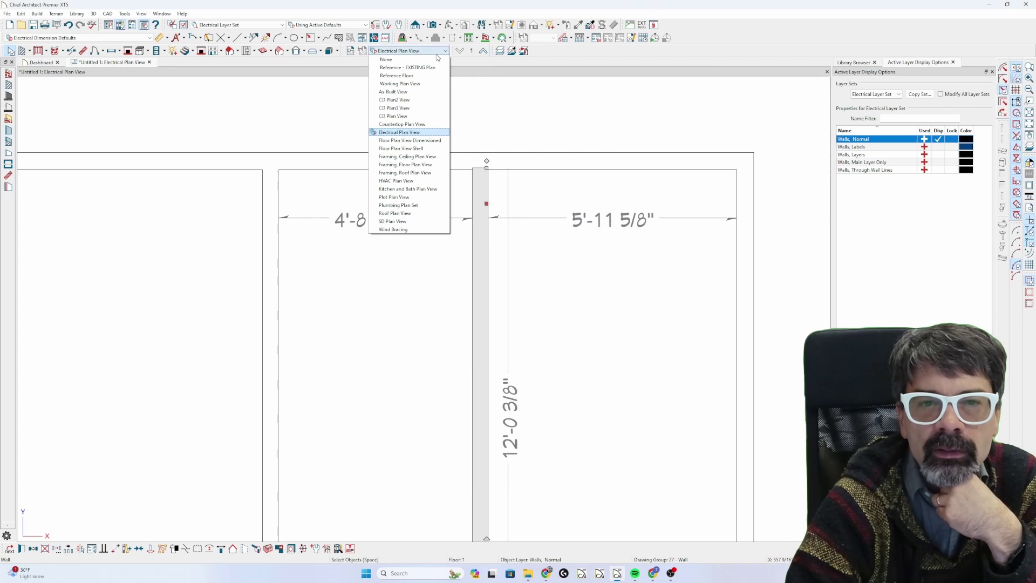
left_click(429, 93)
left_click(430, 176)
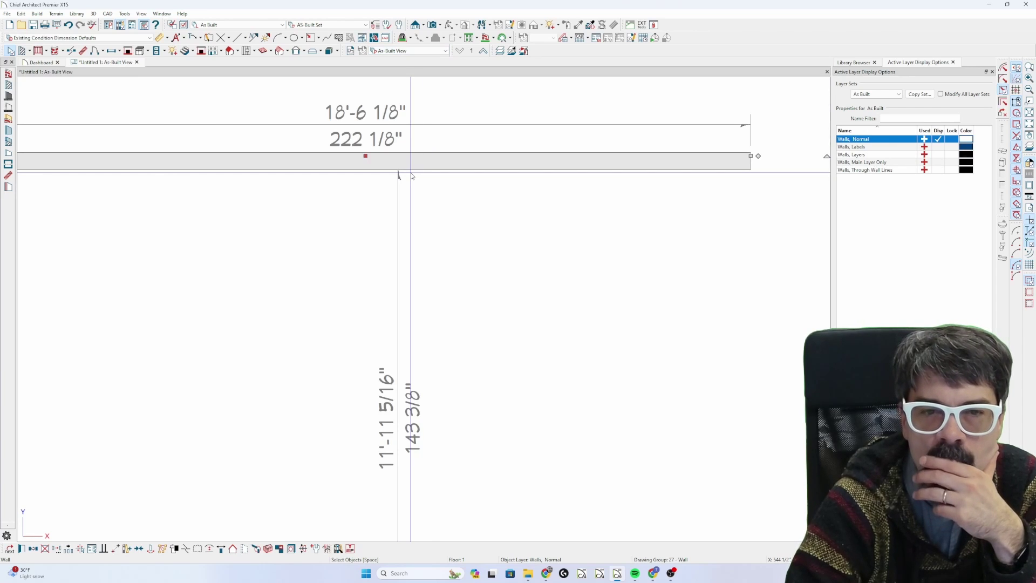
double_click(409, 162)
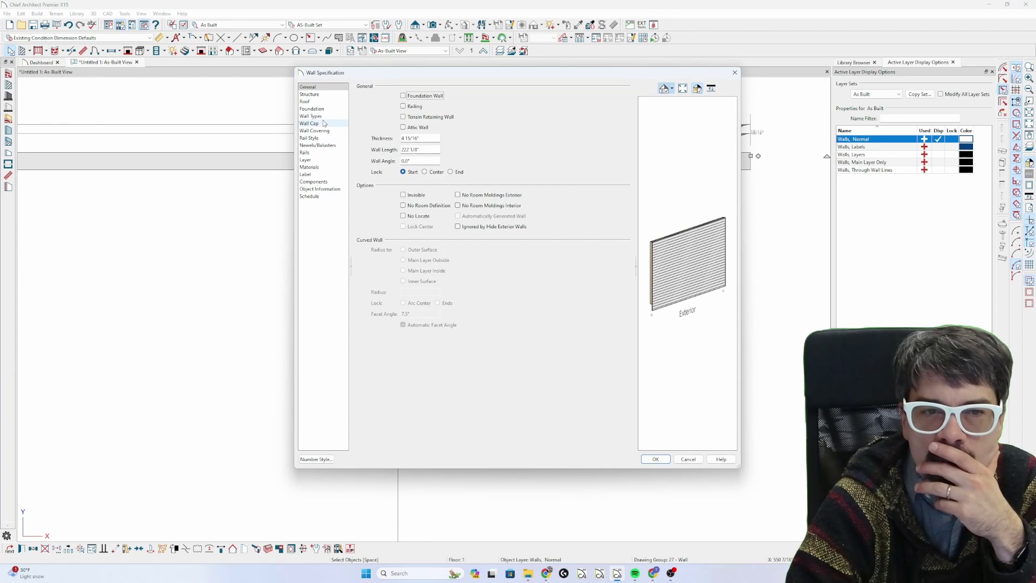
left_click(686, 459)
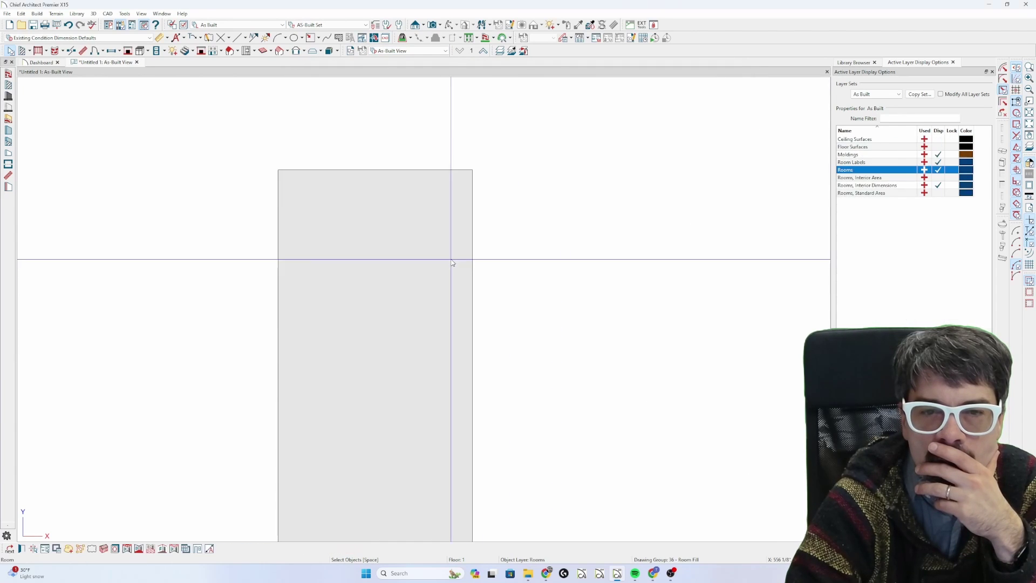
Review the Interior-4, NEW wall type's stud and drywall layer line settings
left_click(480, 252)
double_click(480, 252)
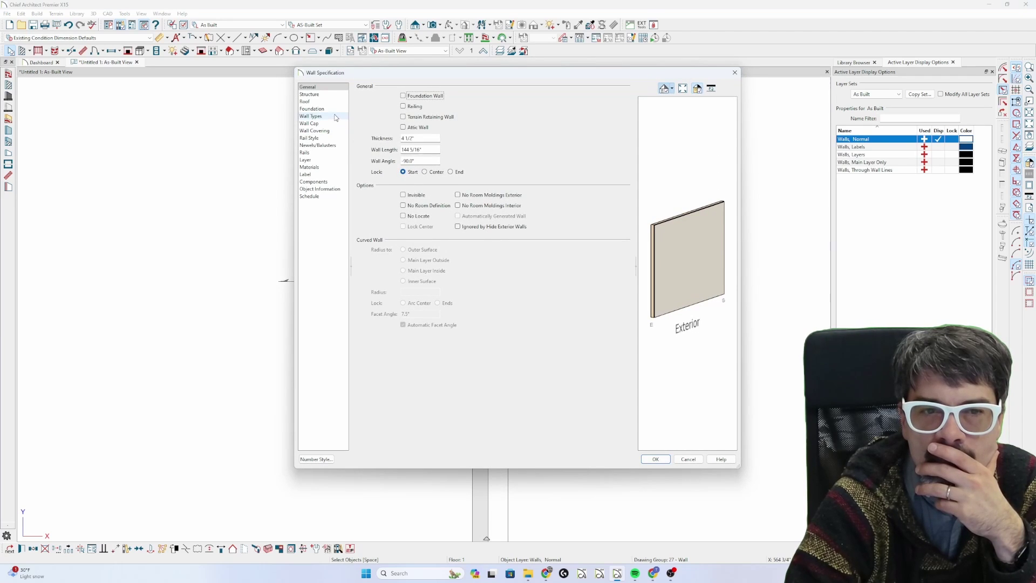
left_click(335, 118)
left_click(534, 96)
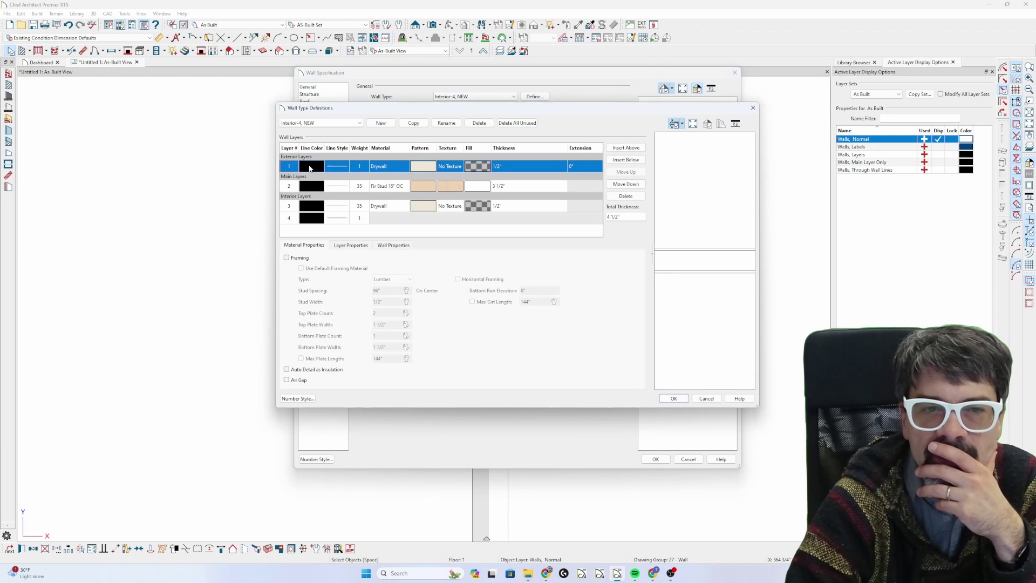
left_click(365, 249)
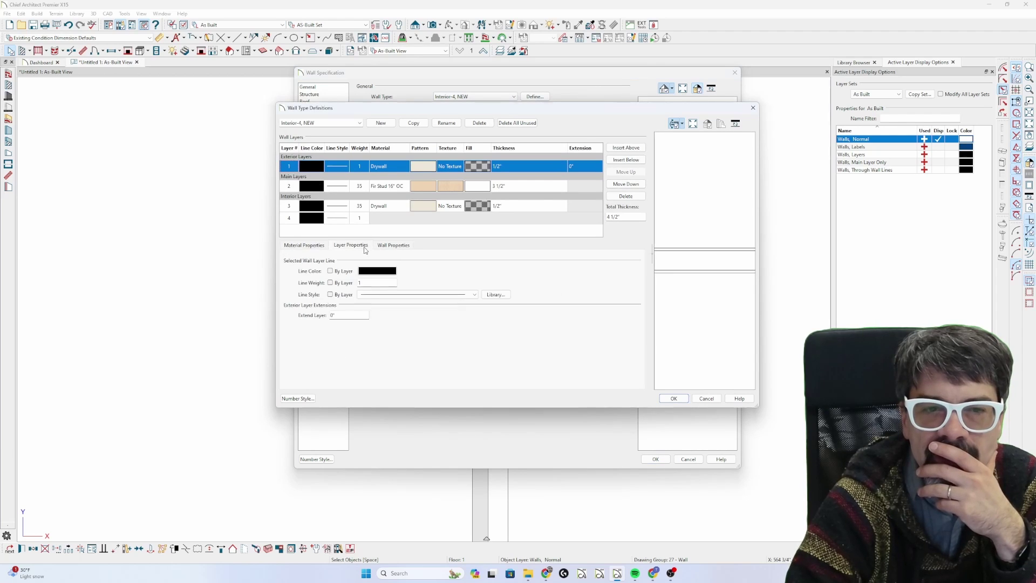
left_click(313, 190)
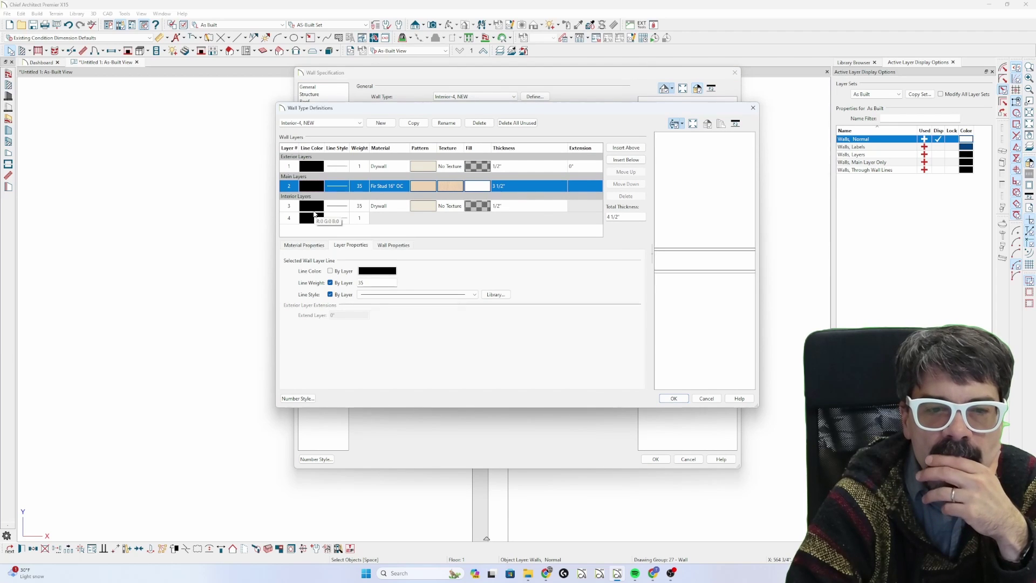
left_click(314, 209)
left_click(317, 218)
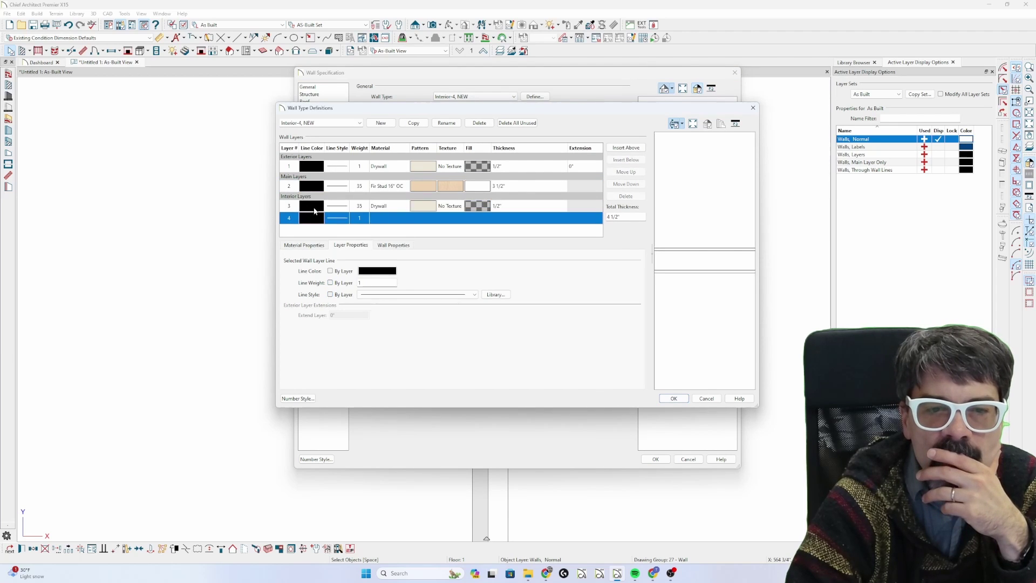
left_click(317, 192)
left_click(316, 166)
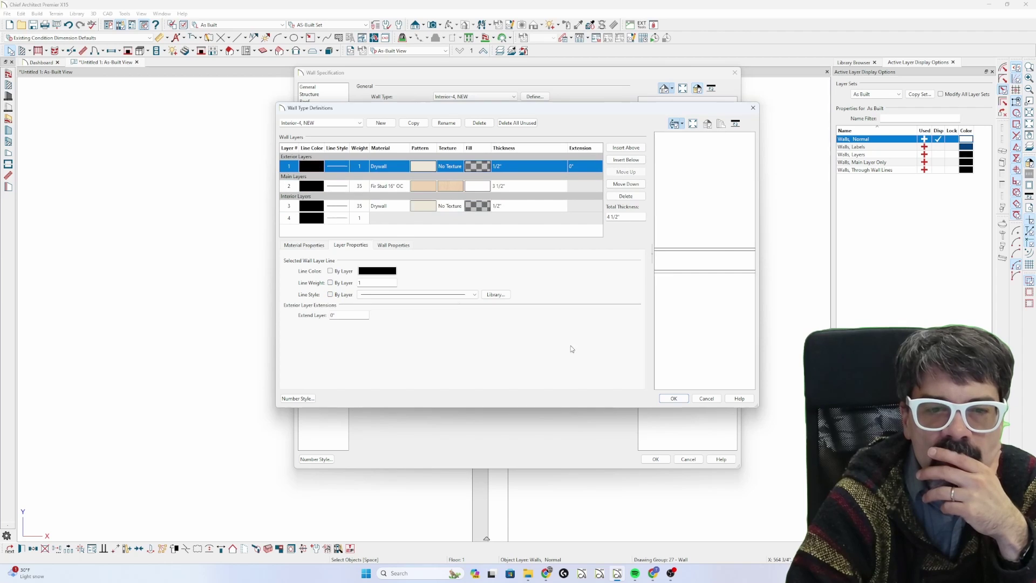
left_click(675, 398)
Close the wall specification, clear selections and select the vertical interior wall
left_click(656, 459)
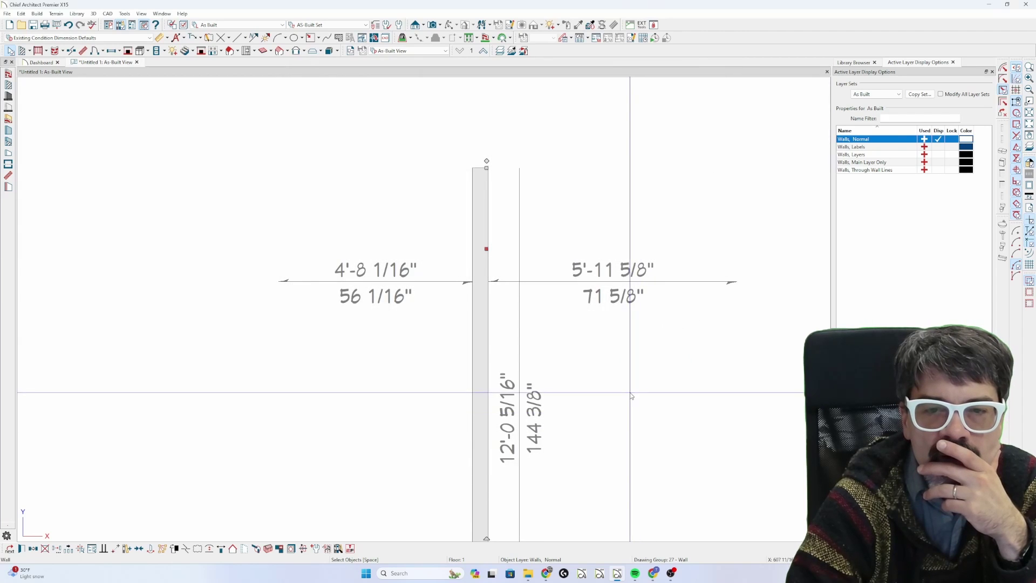
scroll(623, 389, "up", 2)
scroll(589, 315, "down", 2)
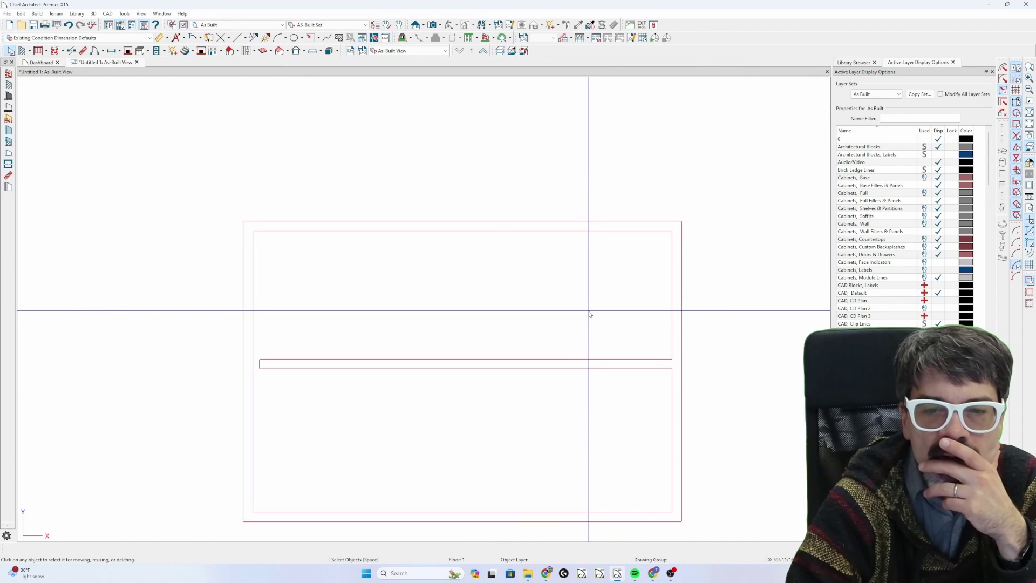
left_click(572, 356)
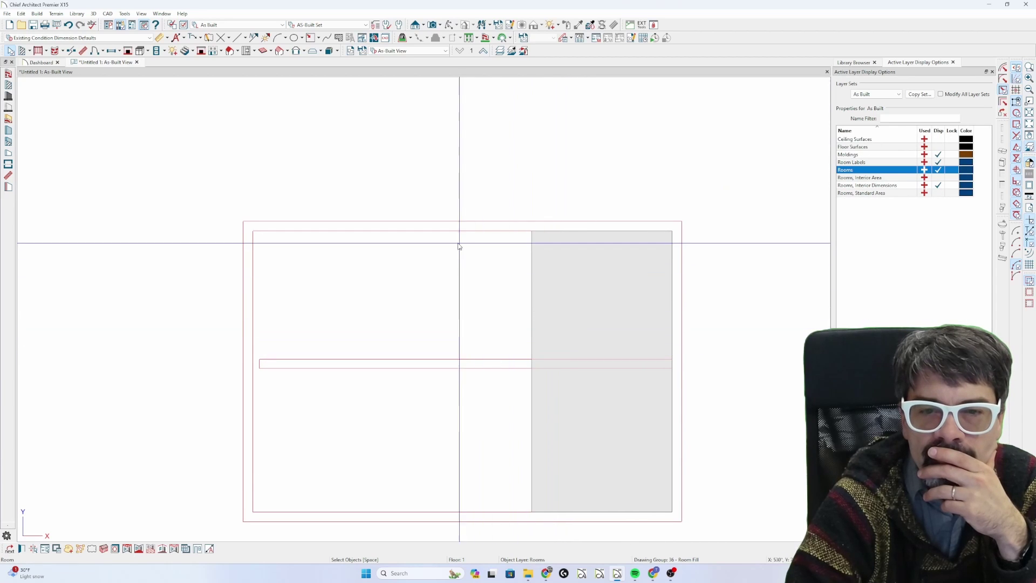
left_click(497, 259)
key("Escape")
left_click(527, 265)
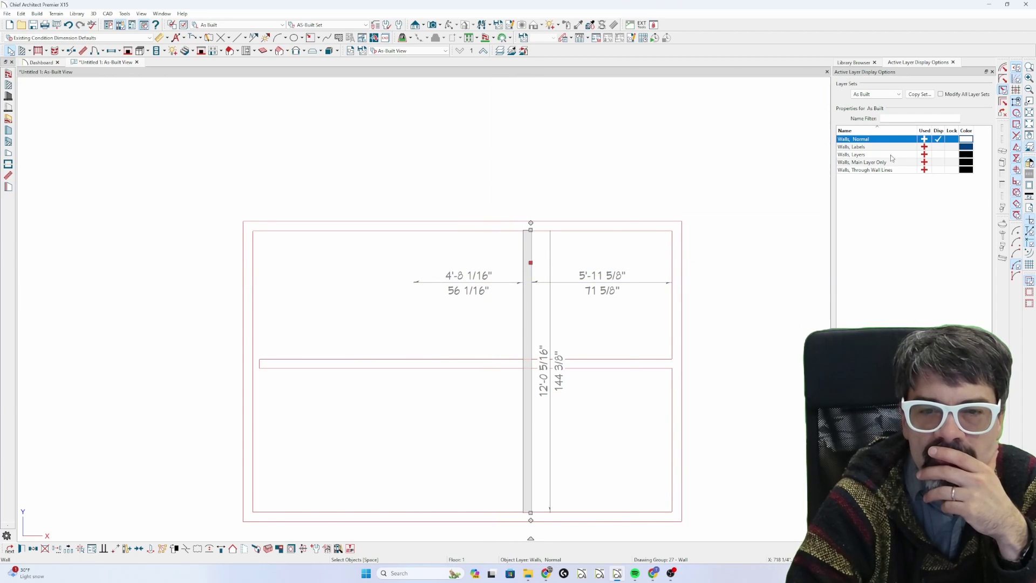
Turn on Walls, Layers and Walls, Main Layer Only display, then reinspect the interior wall
left_click(937, 155)
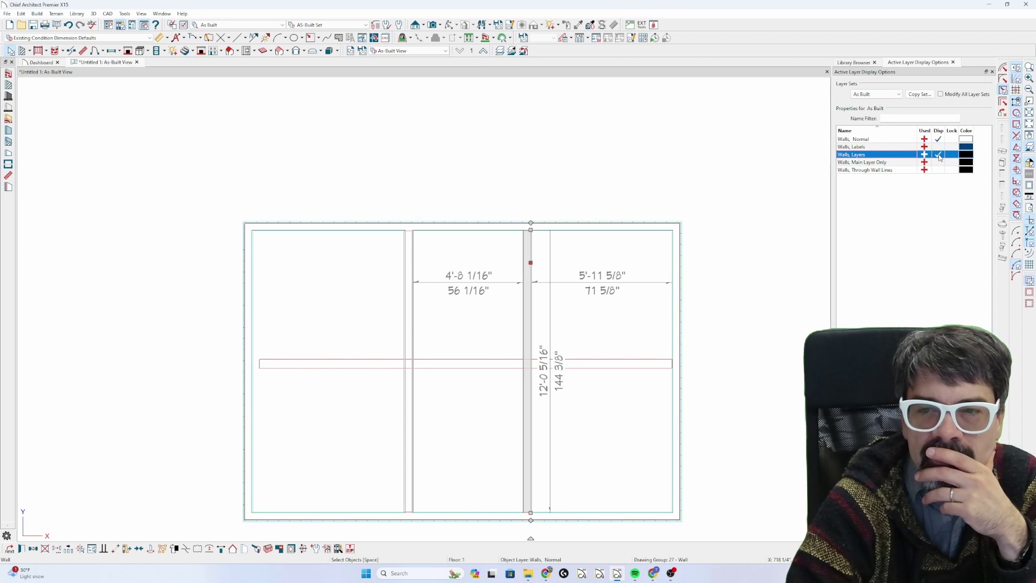
left_click(937, 163)
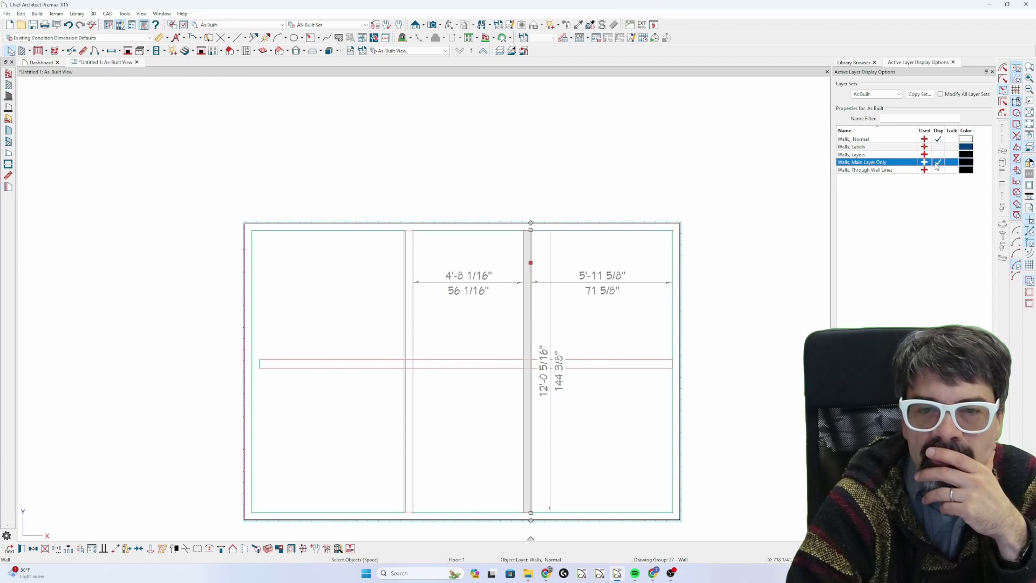
left_click(755, 232)
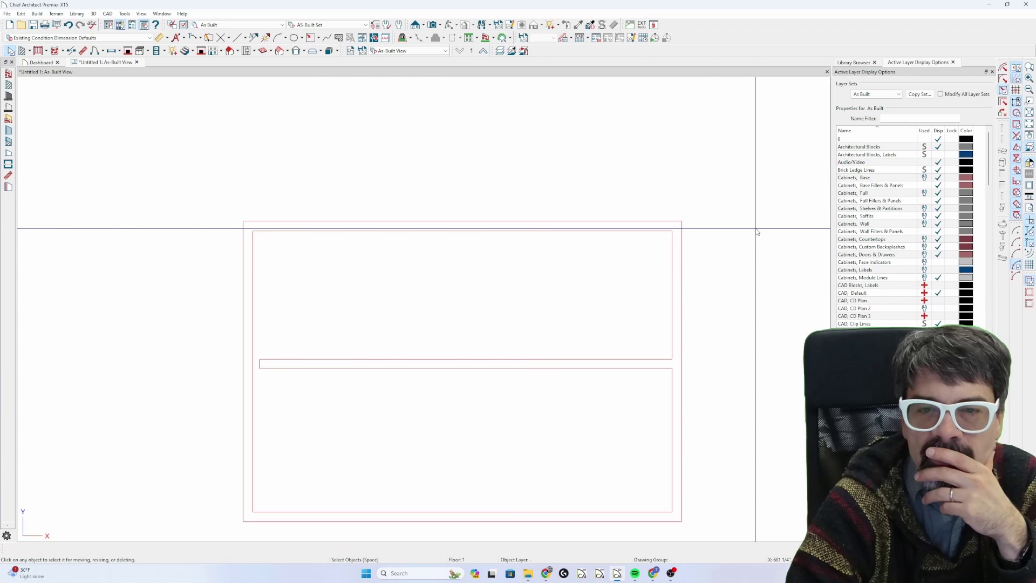
left_click(548, 273)
left_click(527, 264)
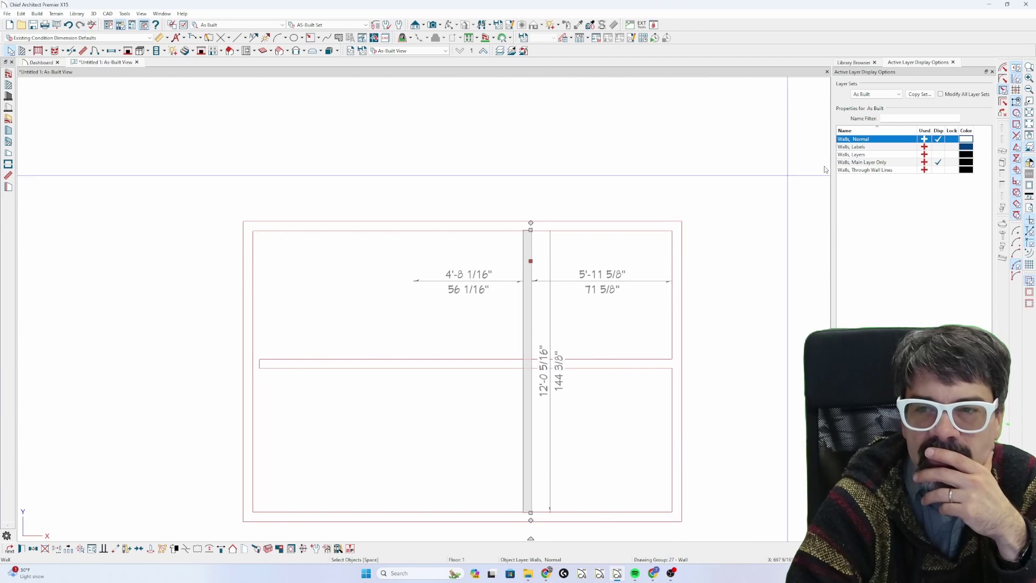
left_click(922, 147)
left_click(735, 240)
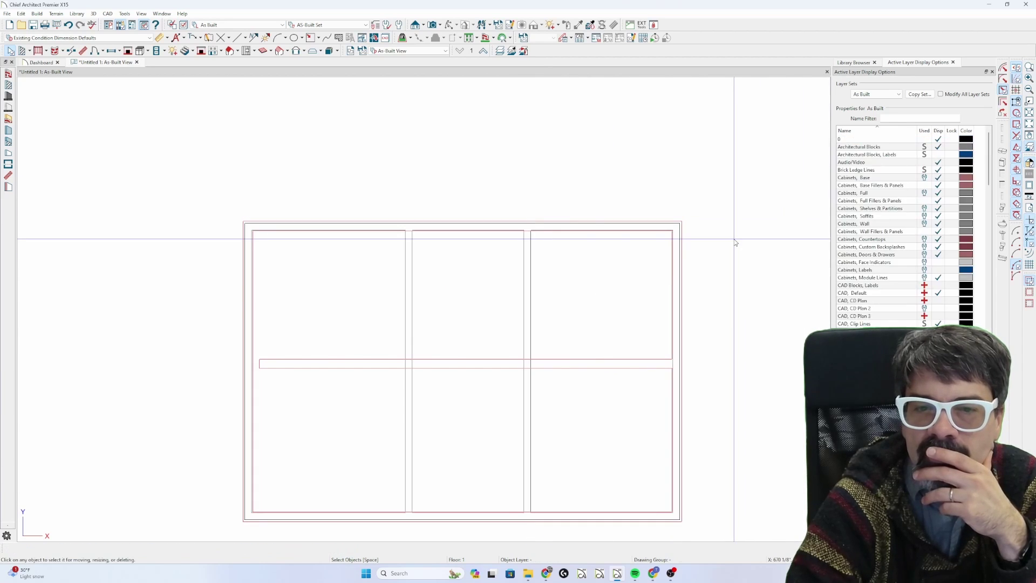
left_click(530, 266)
scroll(533, 243, "up", 2)
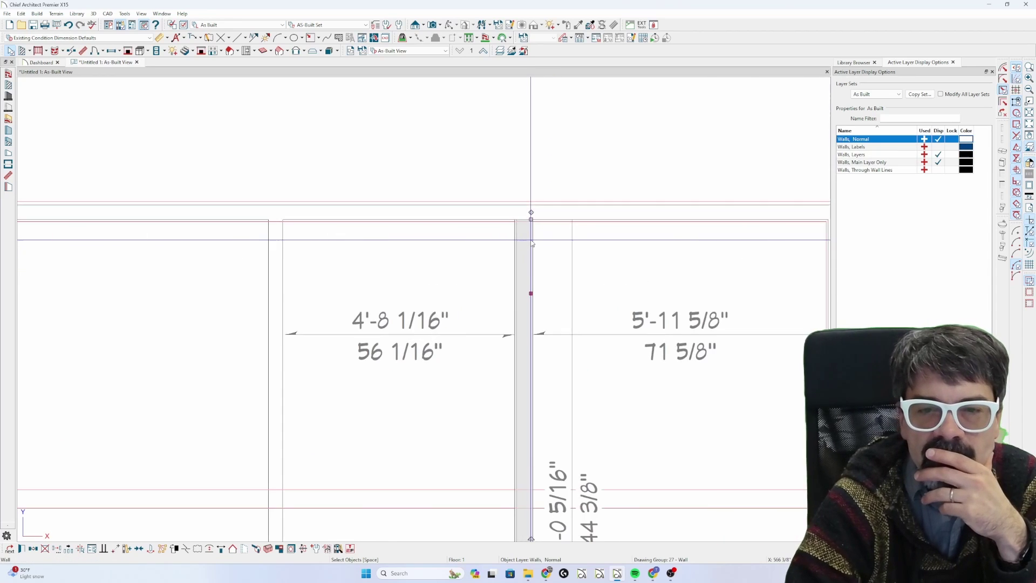
scroll(532, 235, "up", 1)
scroll(532, 219, "up", 1)
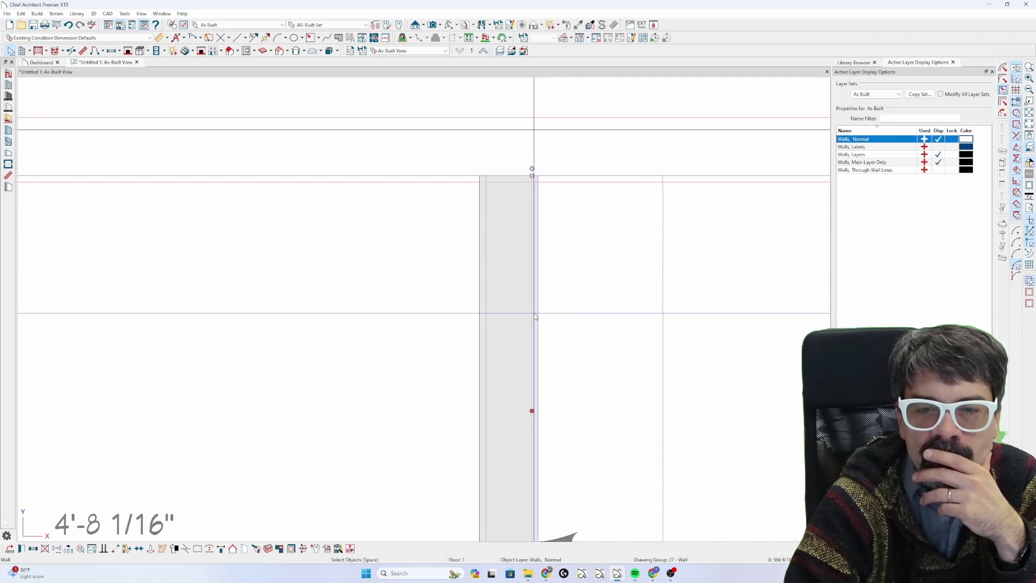
scroll(551, 251, "down", 2)
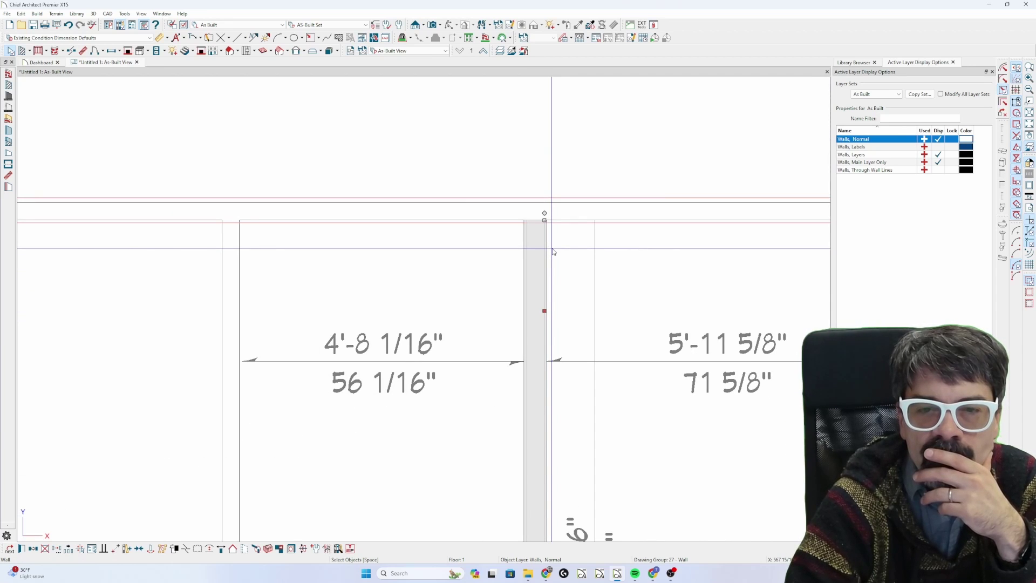
scroll(553, 252, "down", 1)
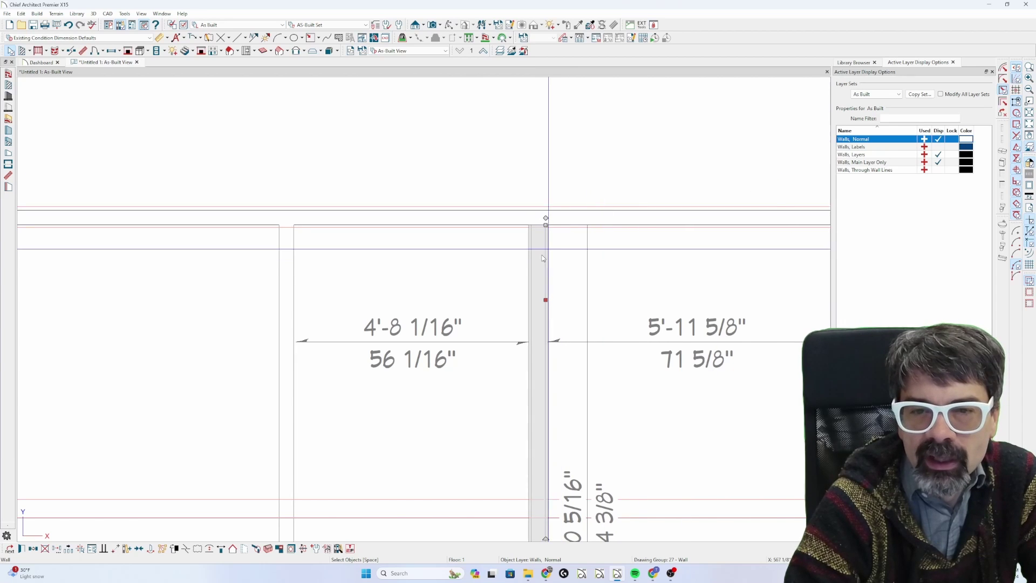
Clear the plan selection and open the toolbar's layer set list
key("Escape")
left_click(519, 221)
key("Escape")
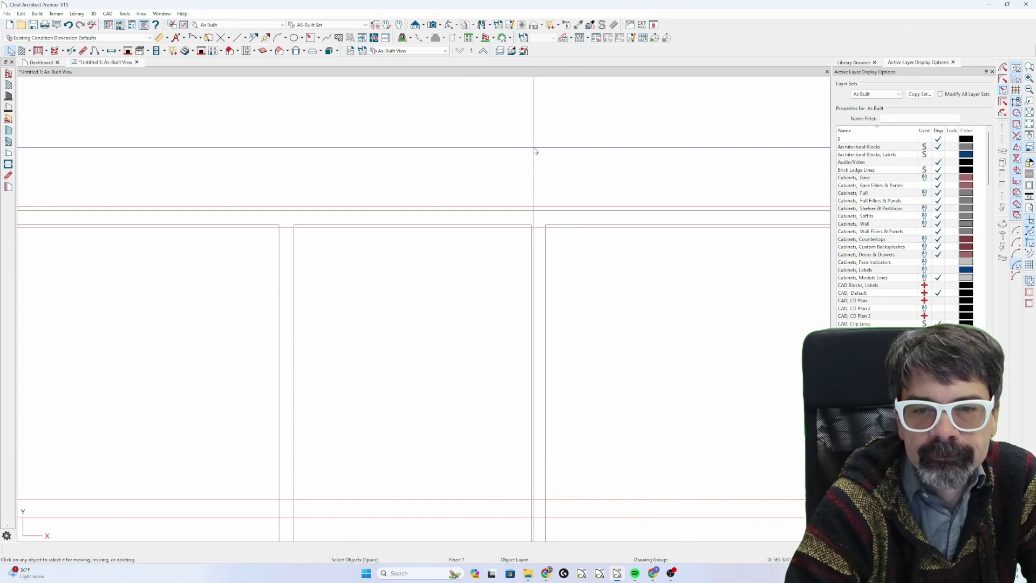
scroll(518, 235, "down", 2)
scroll(517, 259, "down", 1)
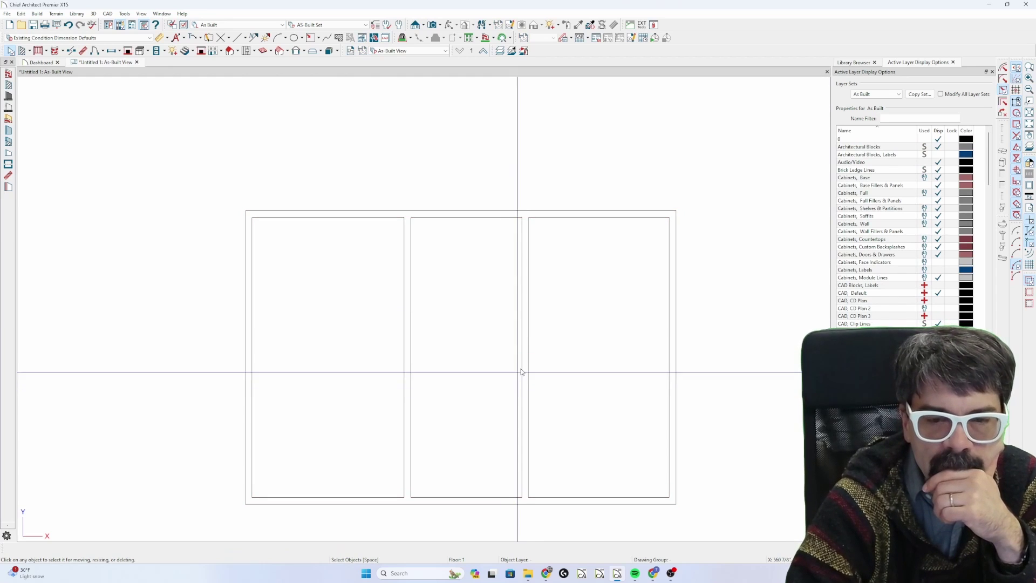
left_click(525, 370)
key("Delete")
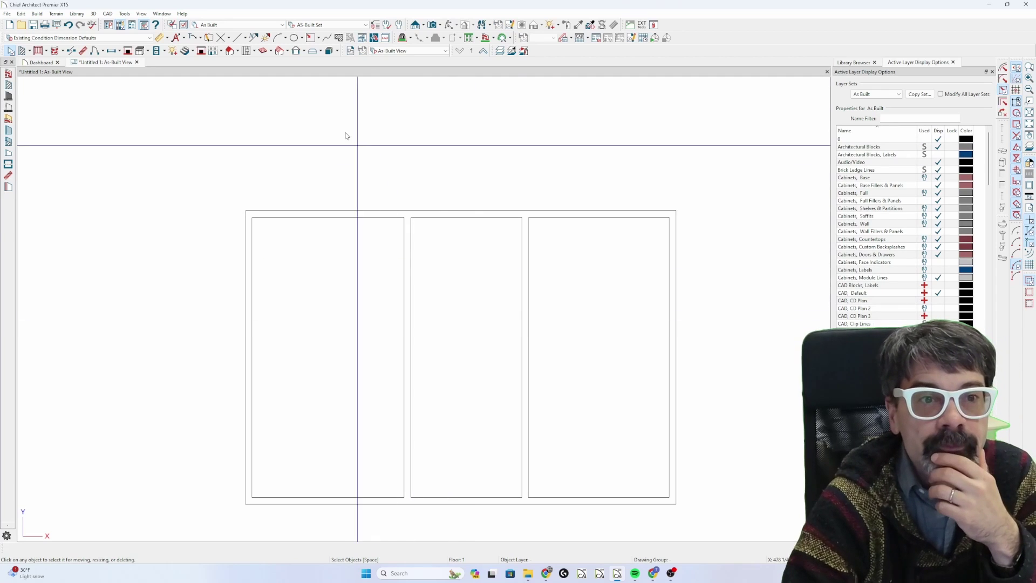
left_click(243, 24)
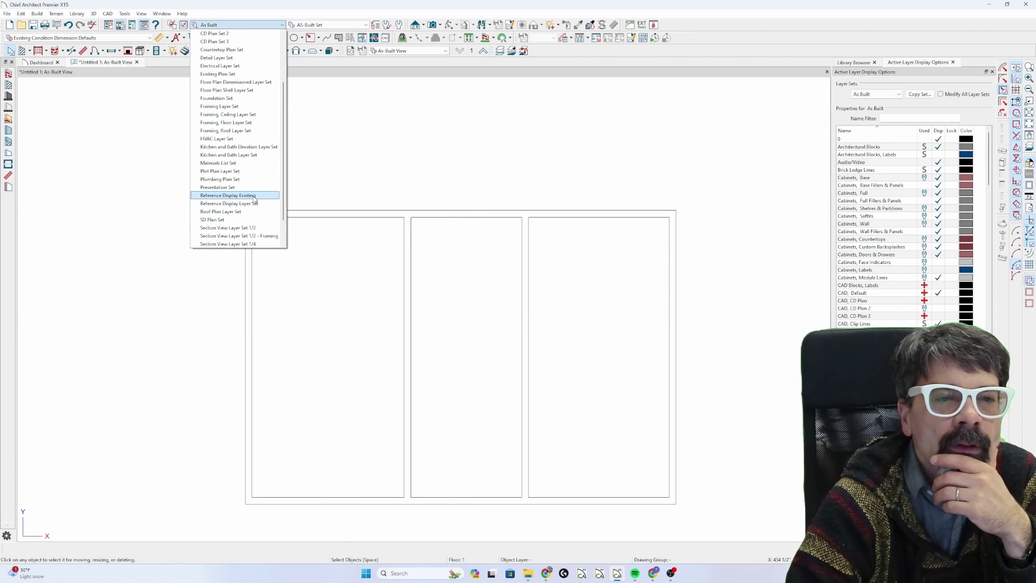
Choose Reference Display Layer Set from the layer set list
left_click(255, 203)
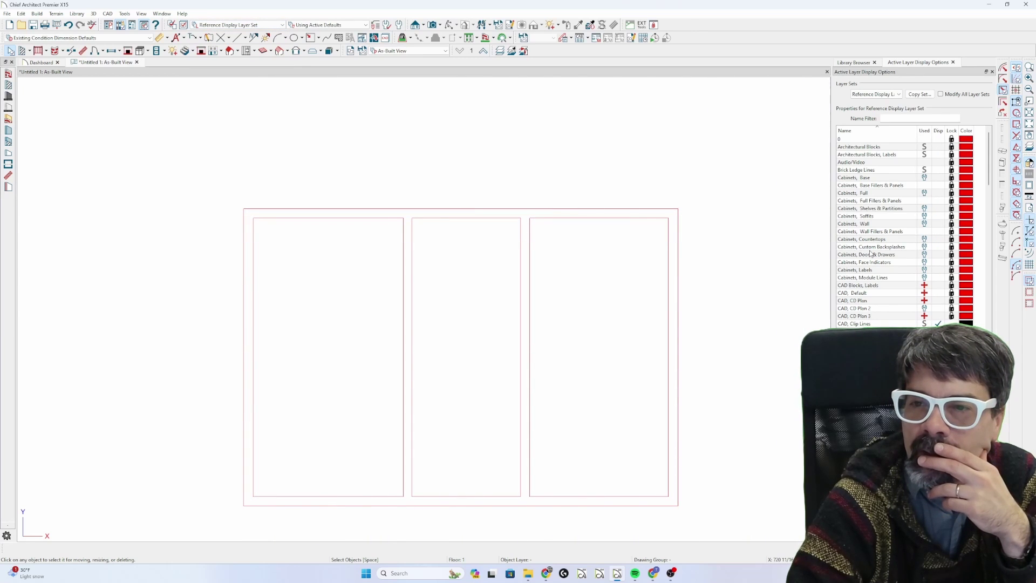
scroll(870, 254, "down", 15)
scroll(869, 253, "down", 15)
scroll(870, 253, "down", 10)
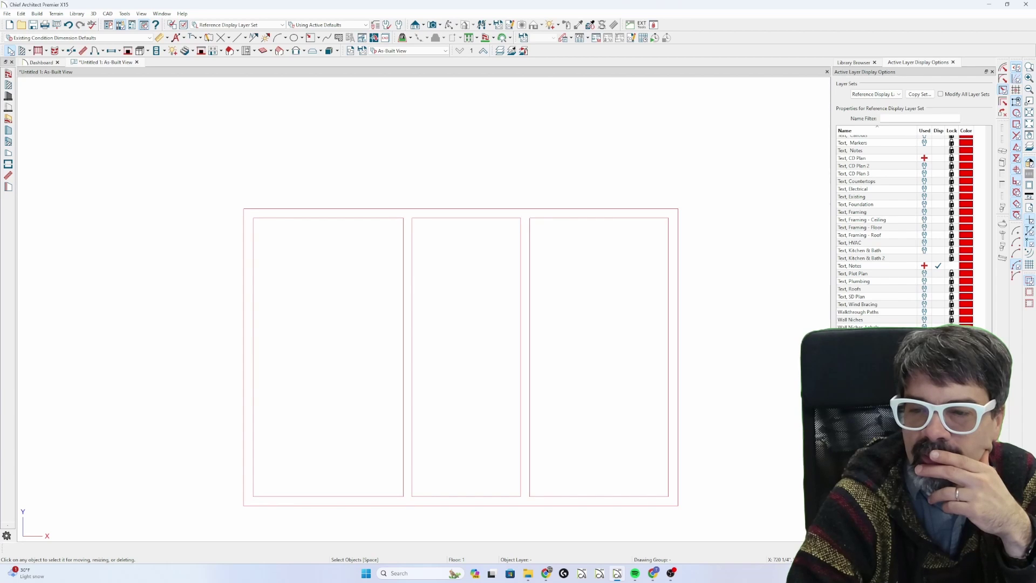
scroll(412, 162, "down", 1)
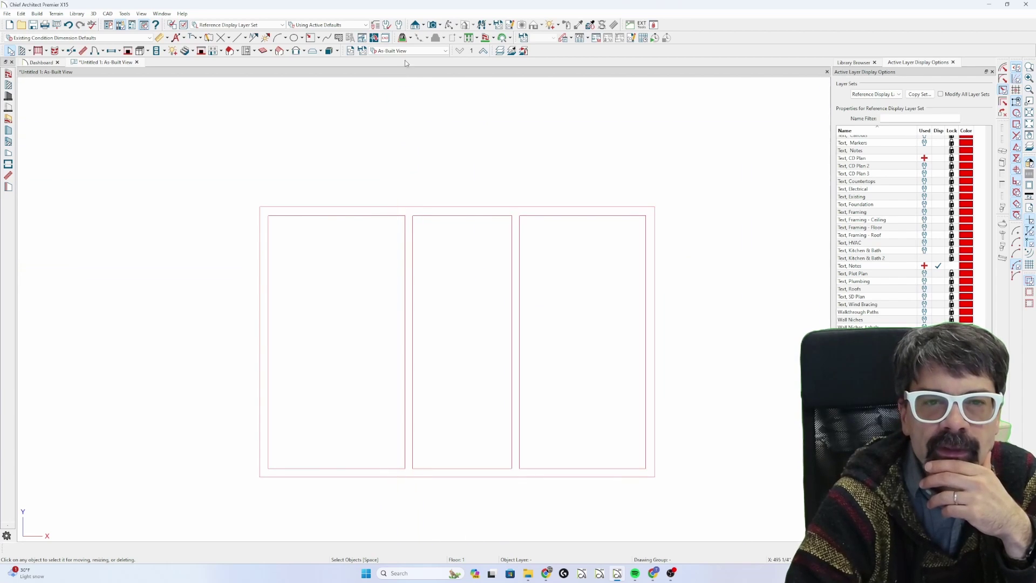
Try Working Plan View without saving, revisit As-Built, then settle on CD Plan View
left_click(422, 51)
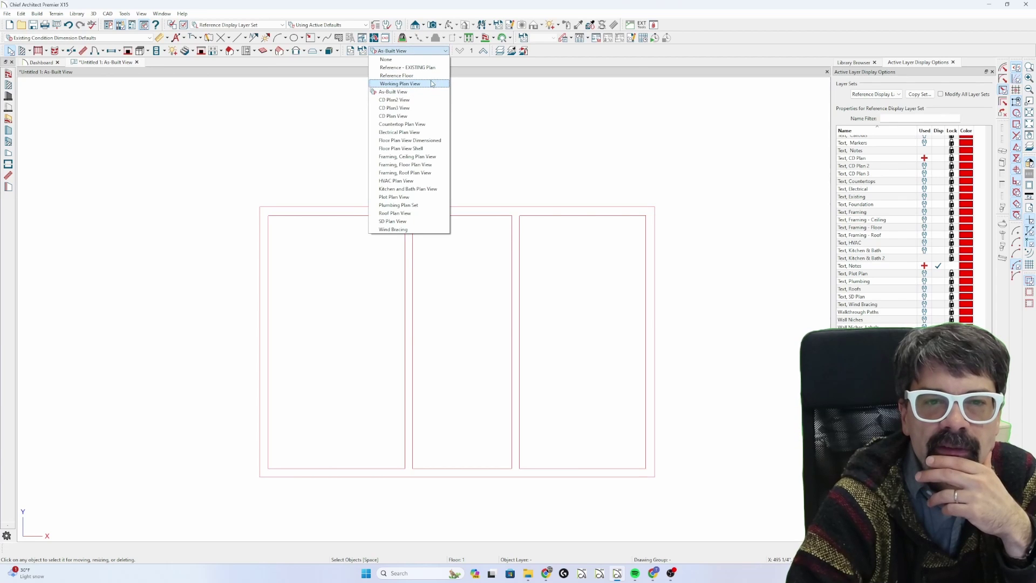
left_click(403, 83)
left_click(567, 298)
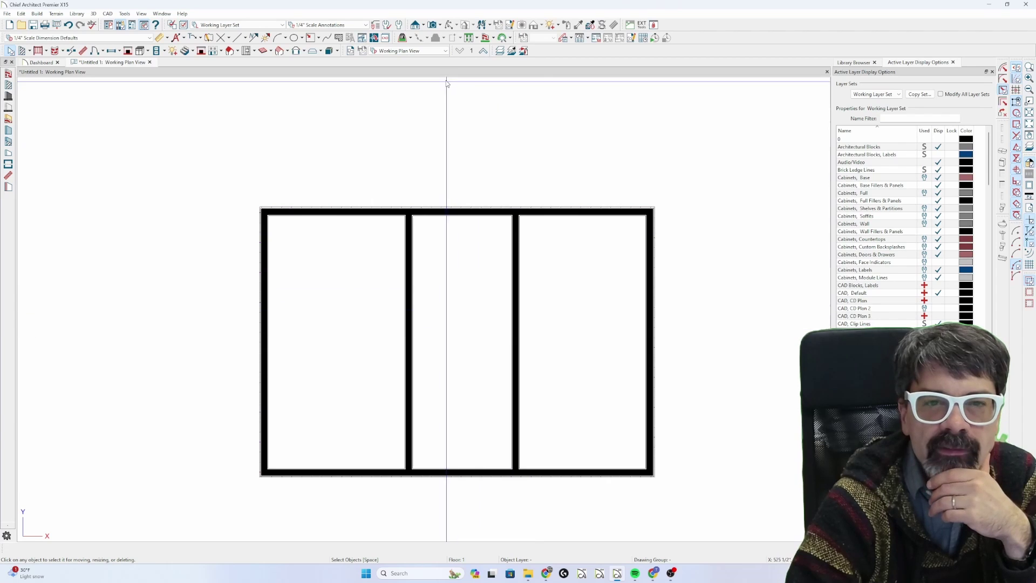
left_click(437, 51)
left_click(434, 92)
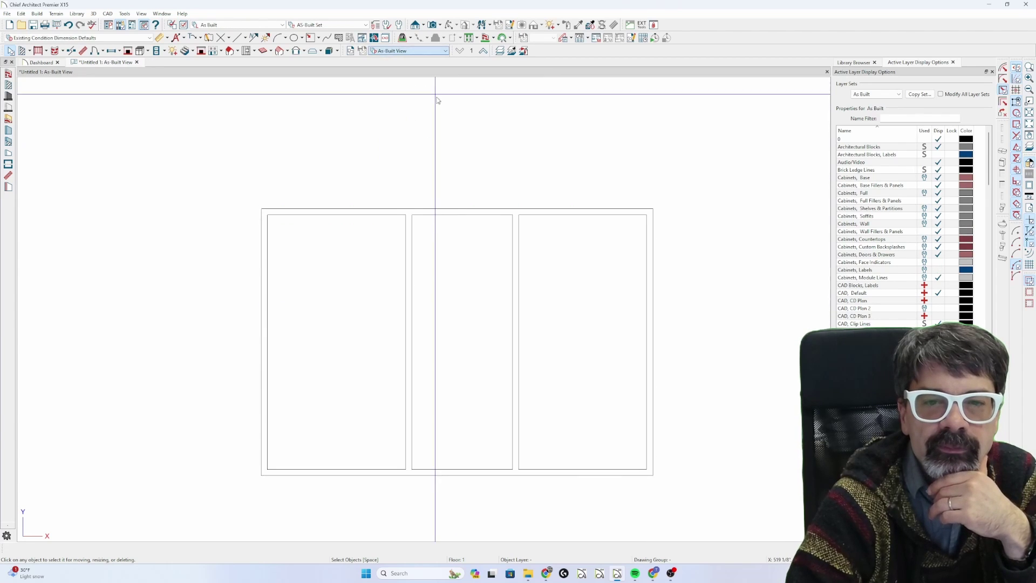
left_click(425, 53)
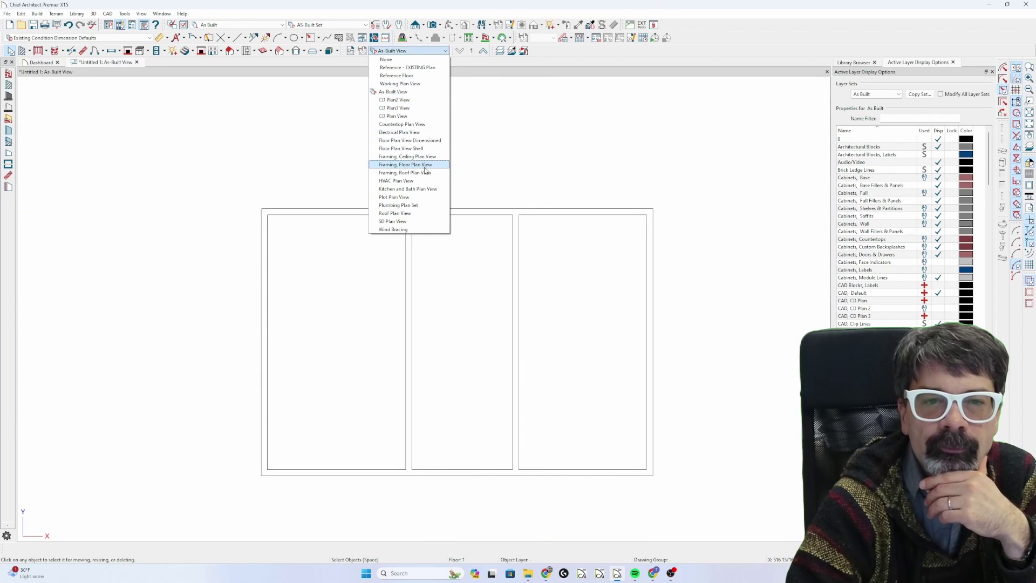
left_click(427, 116)
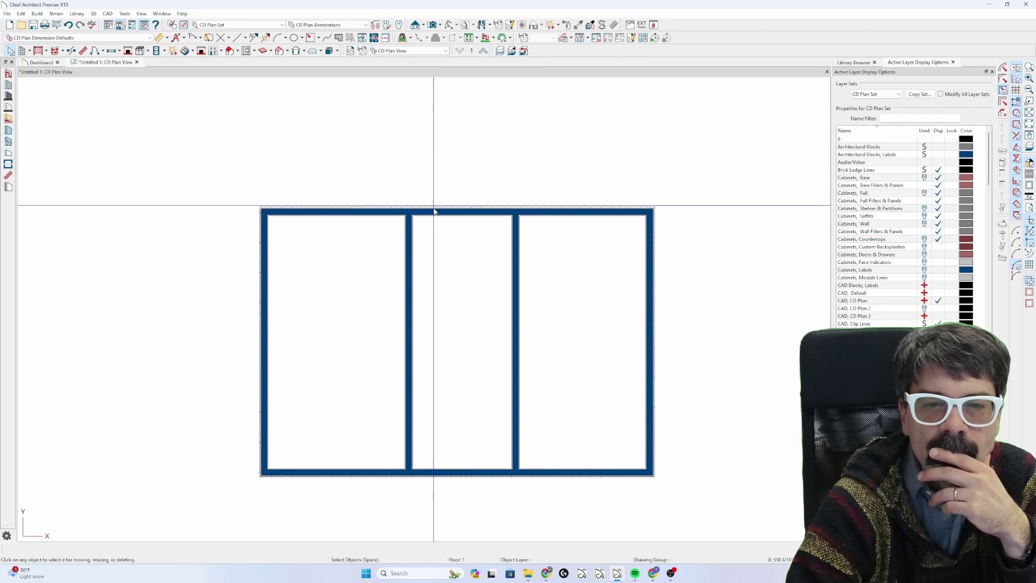
scroll(433, 207, "up", 1)
scroll(321, 168, "down", 3)
scroll(321, 169, "up", 1)
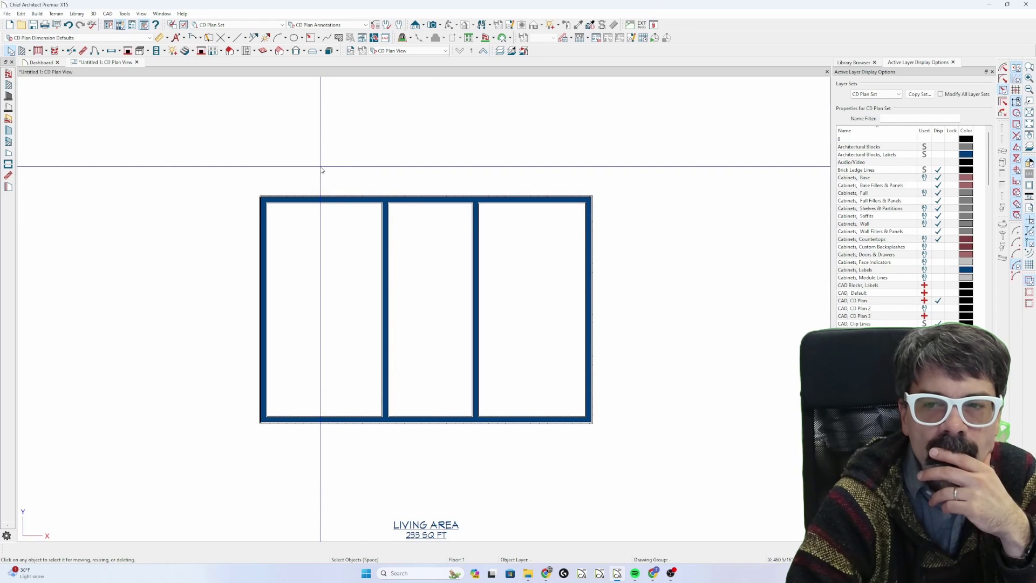
left_click(385, 270)
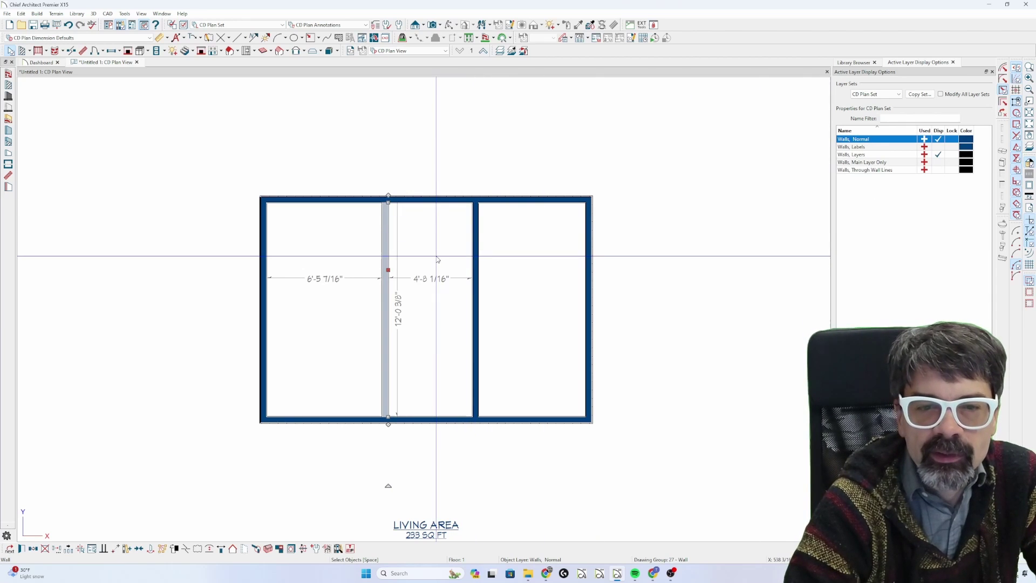
Copy the Walls, Normal layer and name the copy Walls, Normal NEW
key("e")
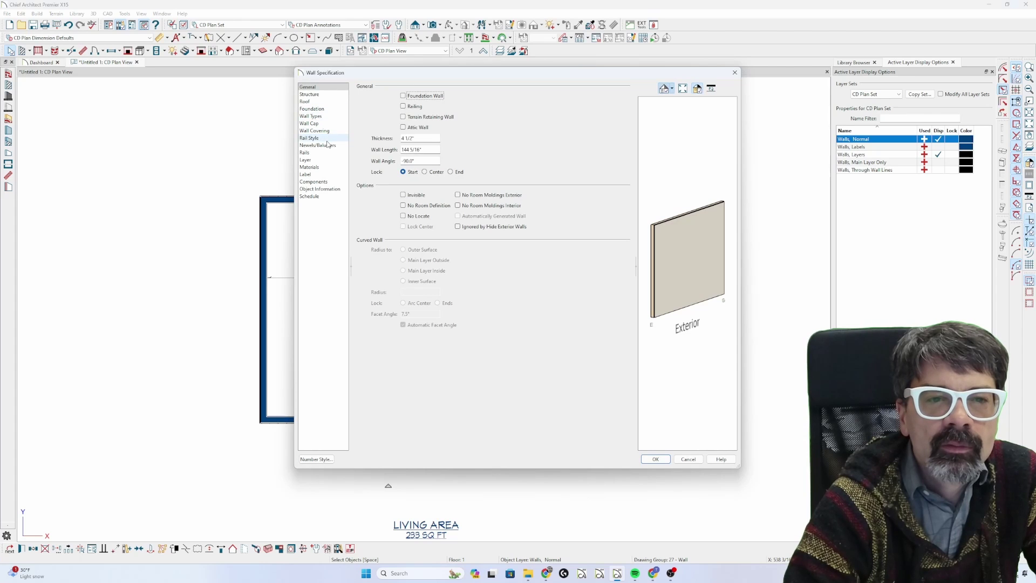
left_click(323, 160)
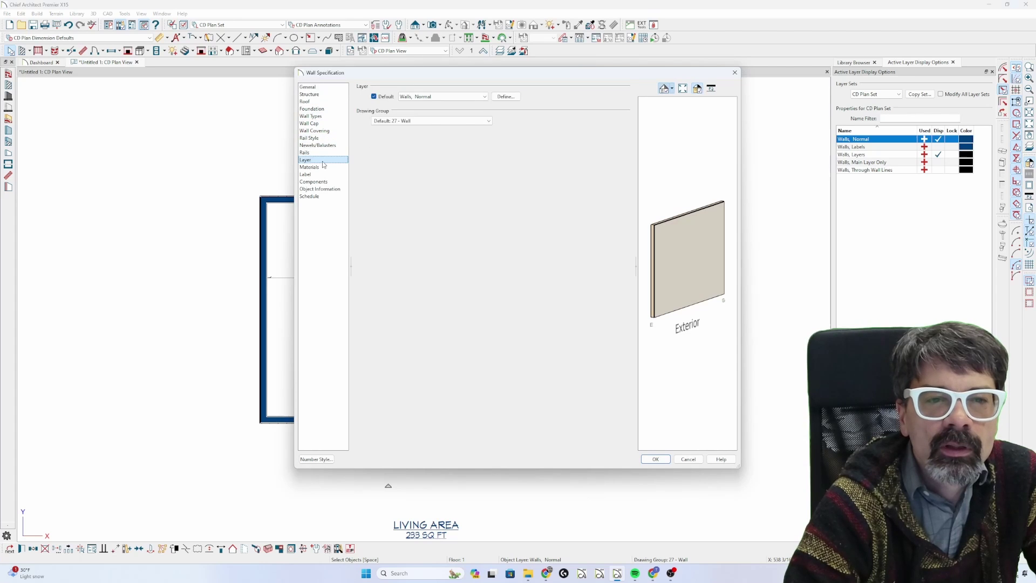
left_click(506, 97)
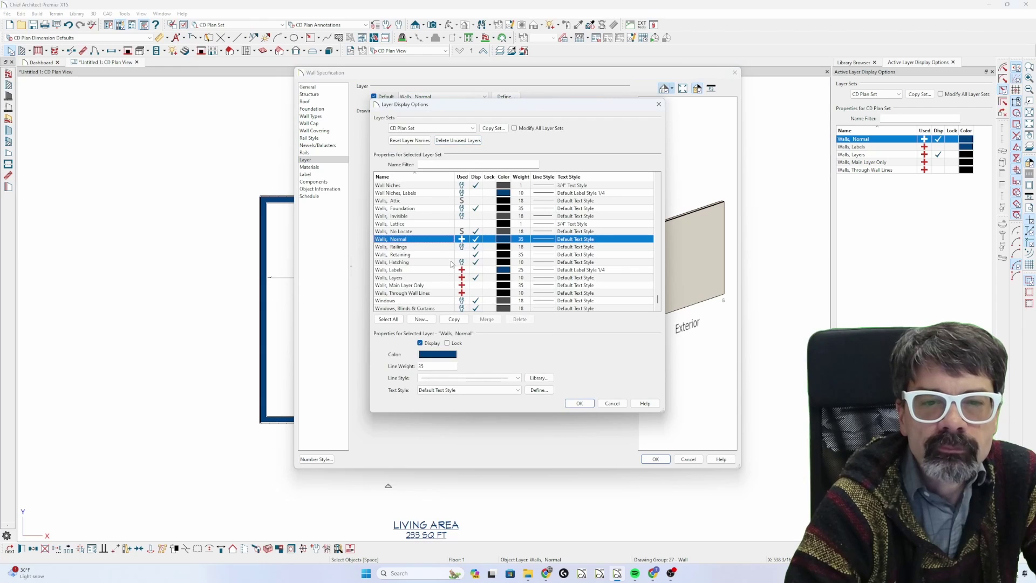
left_click(455, 319)
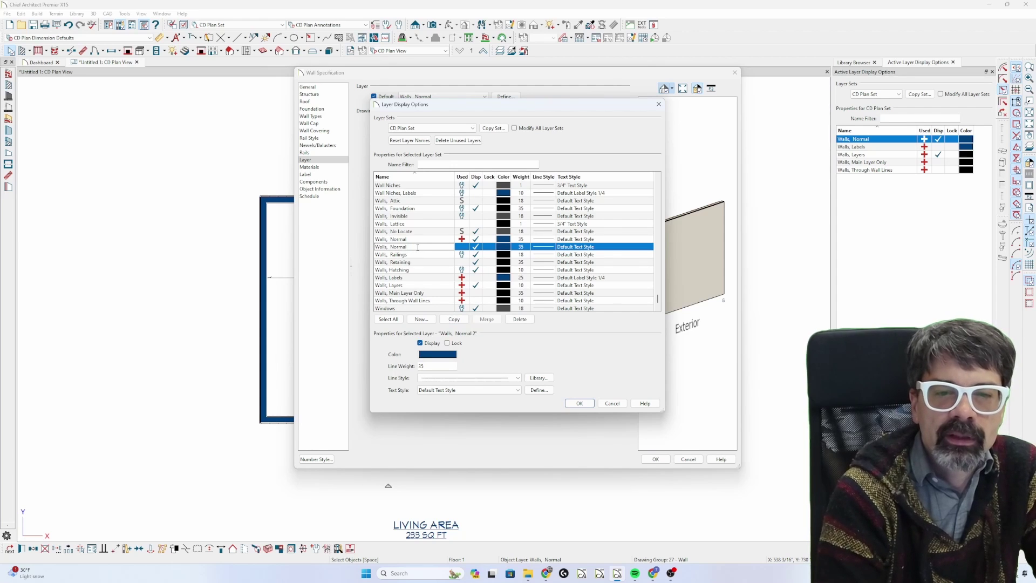
type(" NEW")
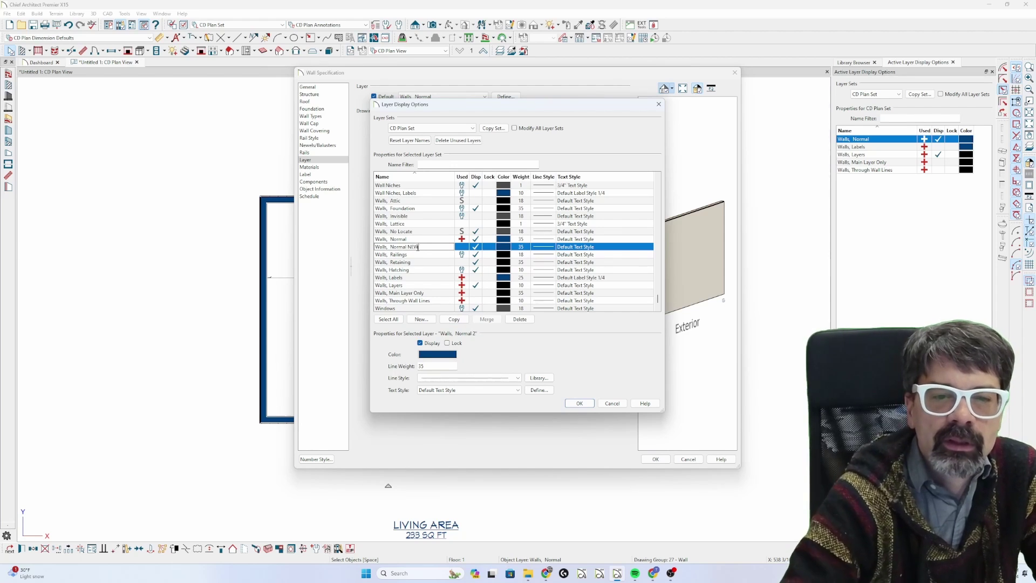
left_click(425, 240)
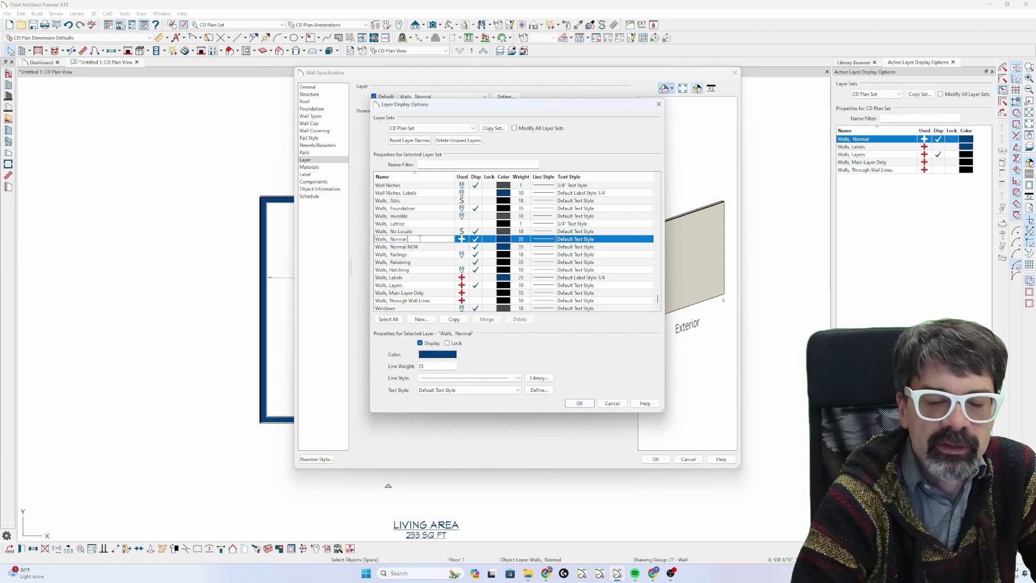
type(" Existing")
Rename the original layer Walls, Normal Existing, make it white, and close both dialogs
key("Return")
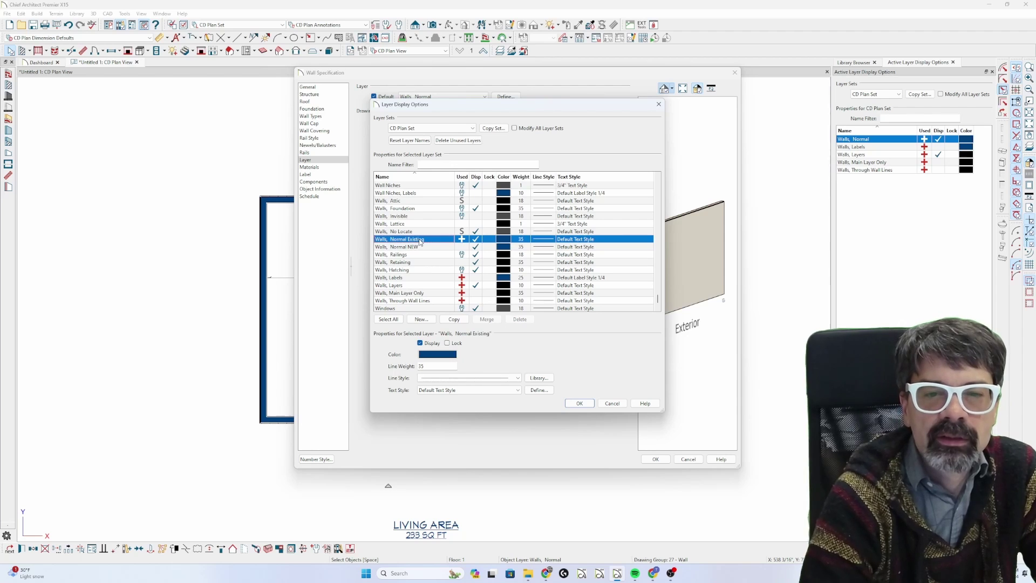
left_click(511, 242)
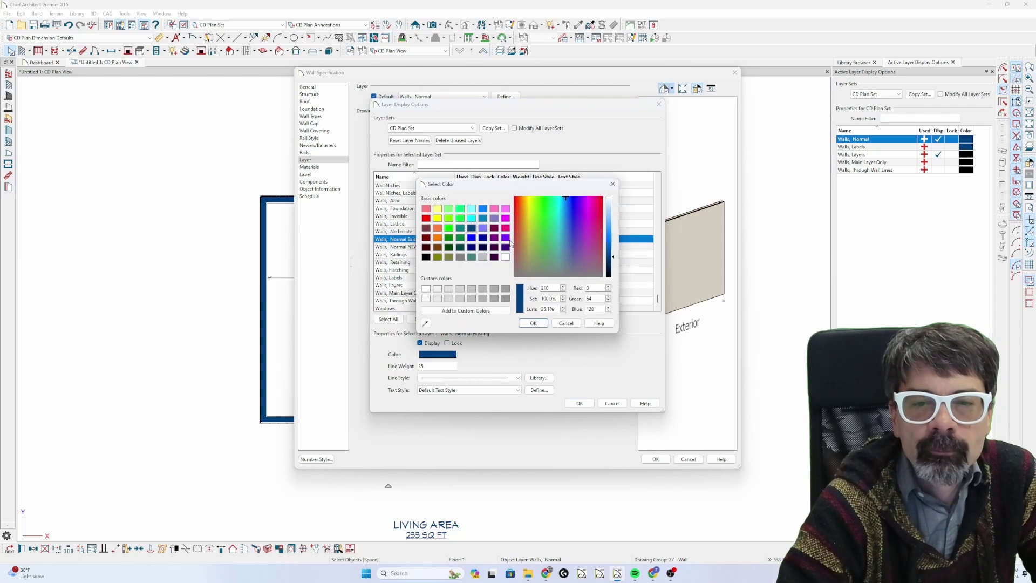
left_click(533, 323)
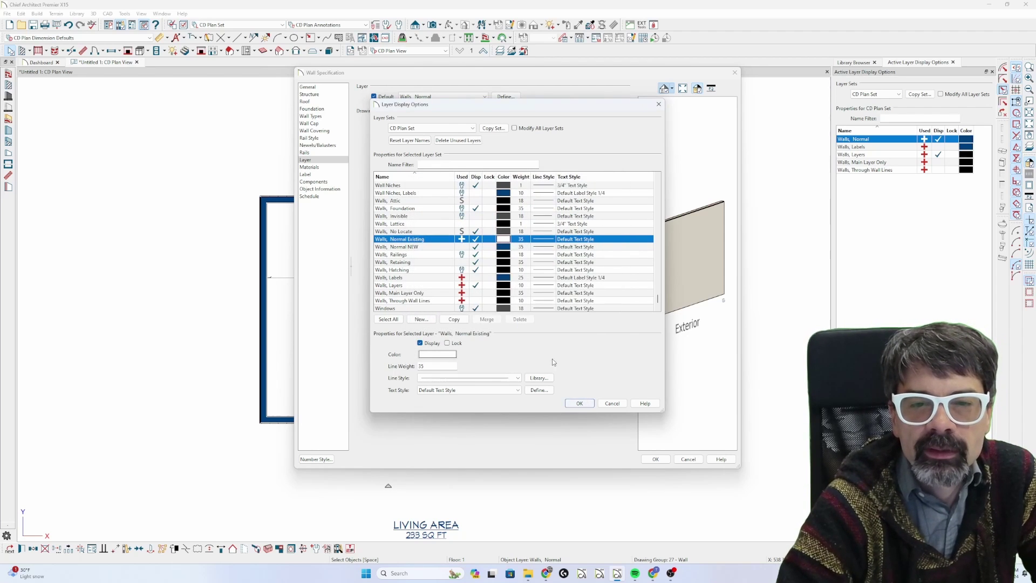
left_click(593, 404)
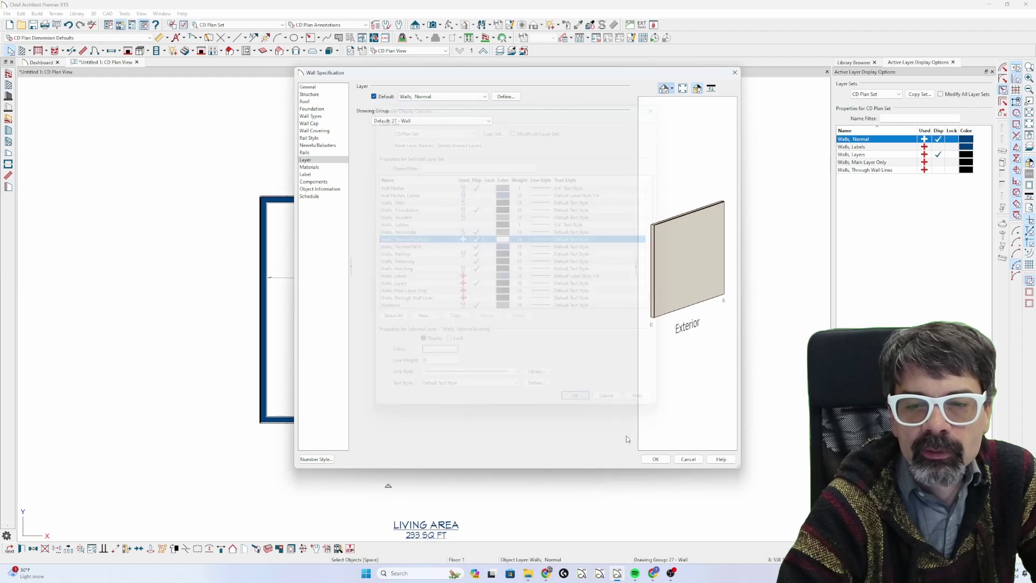
left_click(656, 459)
Assign the interior wall to the 'Walls, Normal NEW' layer in Wall Specification
left_click(388, 232)
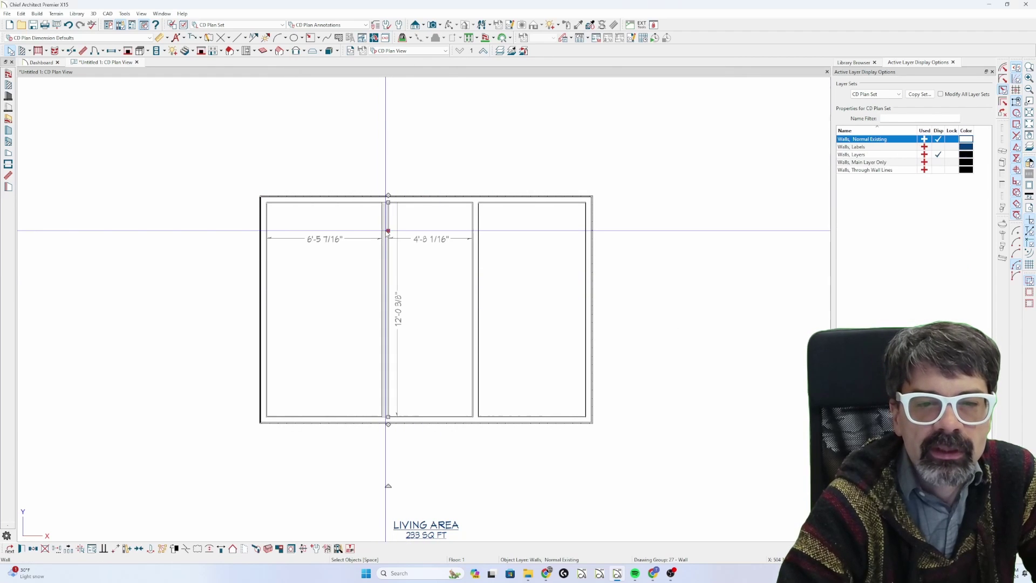
double_click(387, 231)
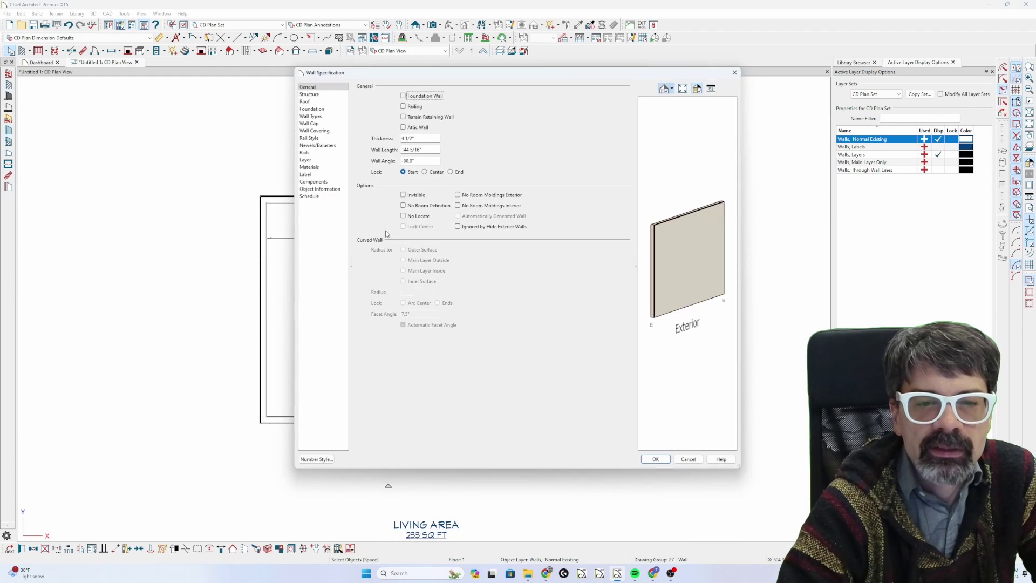
left_click(311, 116)
left_click(305, 159)
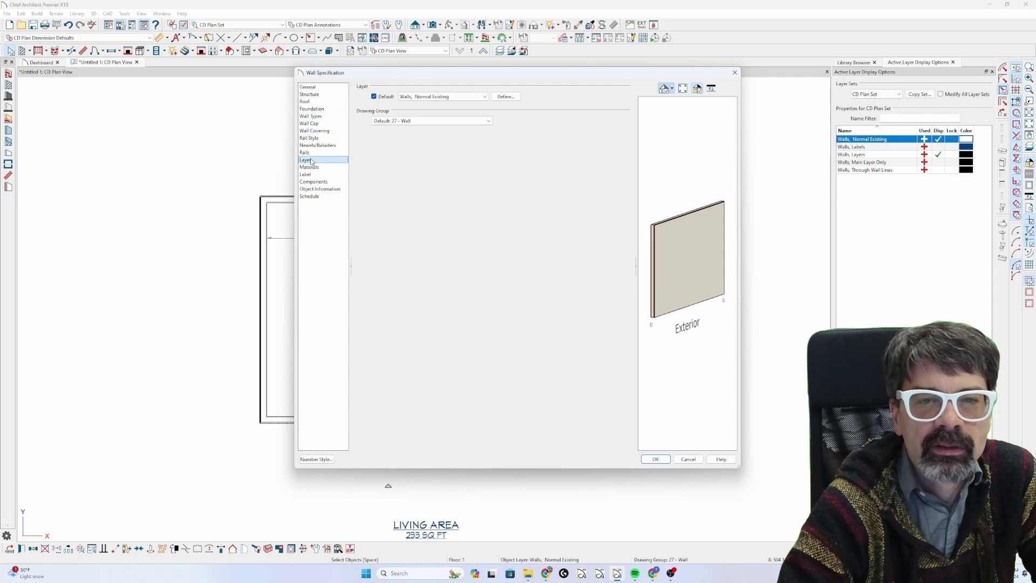
left_click(437, 96)
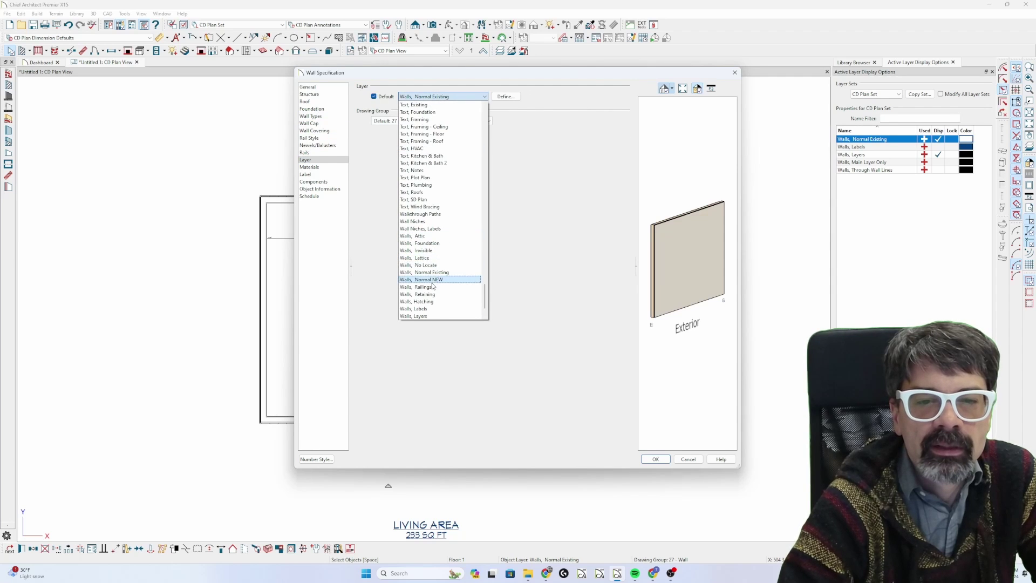
left_click(432, 279)
key("Return")
Recheck the middle wall's layer settings and close them unchanged
left_click(446, 305)
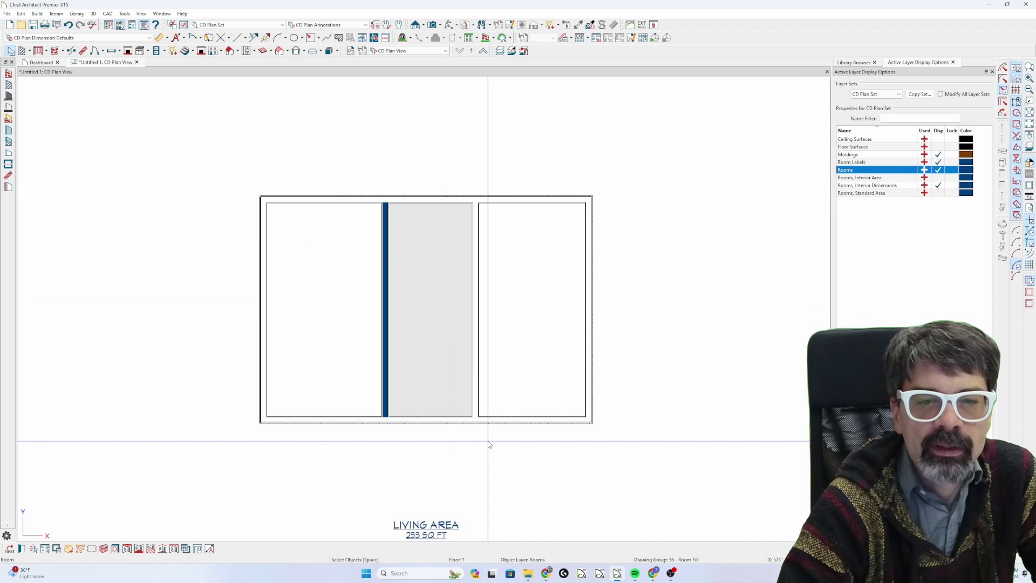
left_click(388, 303)
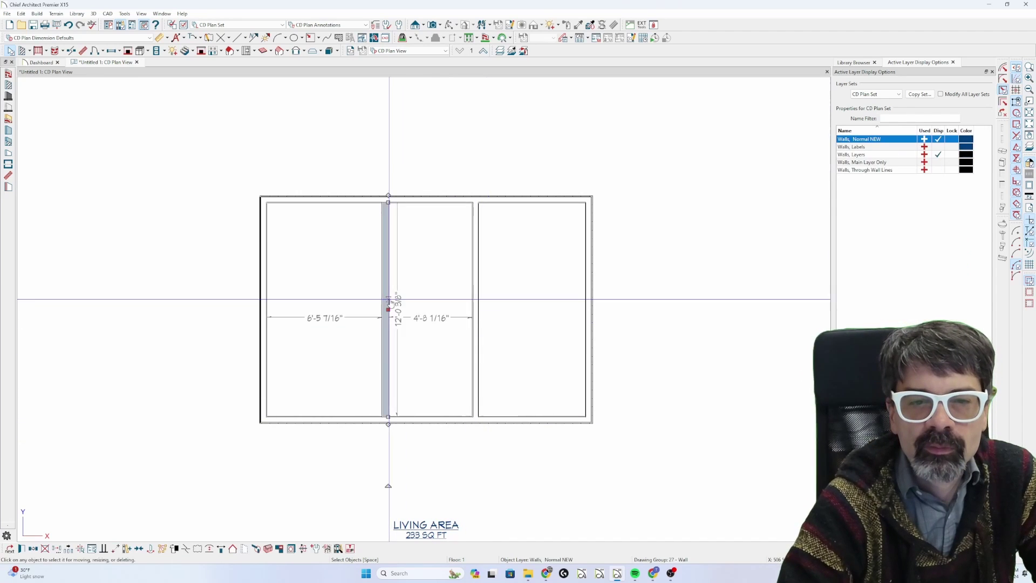
key("Escape")
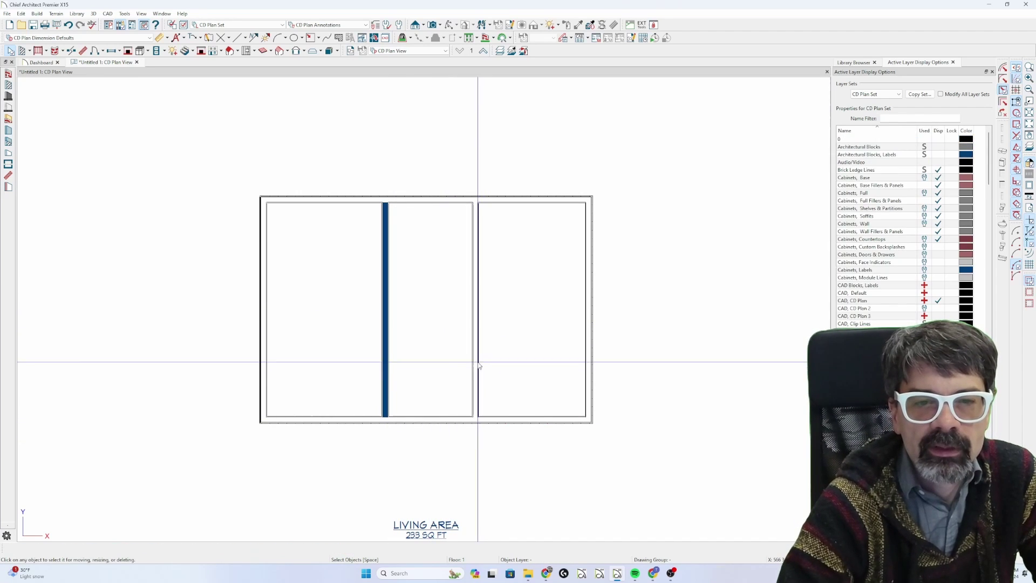
double_click(385, 316)
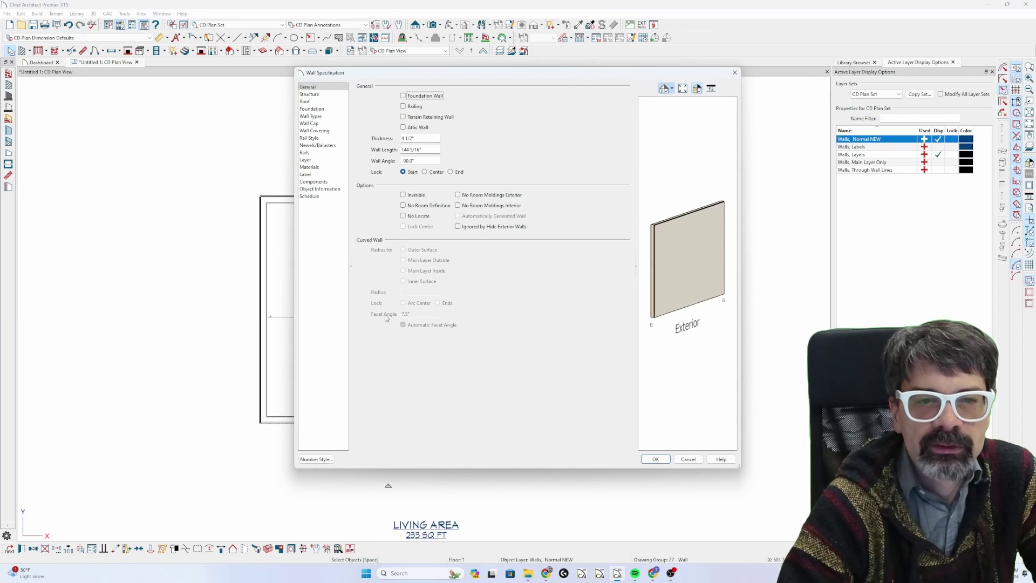
key("Escape")
key("Escape")
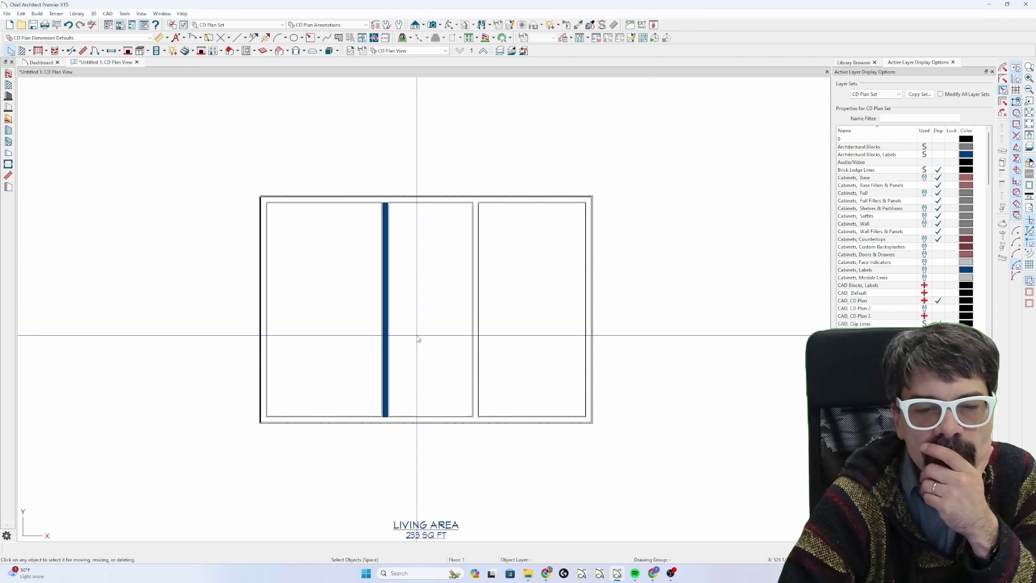
scroll(419, 351, "up", 2)
scroll(418, 349, "down", 2)
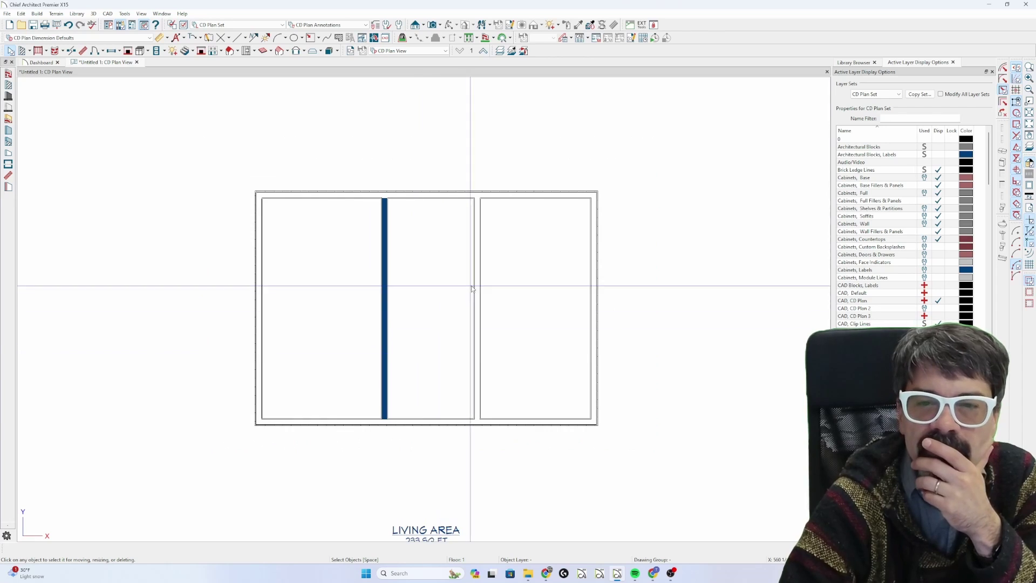
In As Built View, toggle the Walls, Layers display off and back on
left_click(409, 51)
left_click(422, 92)
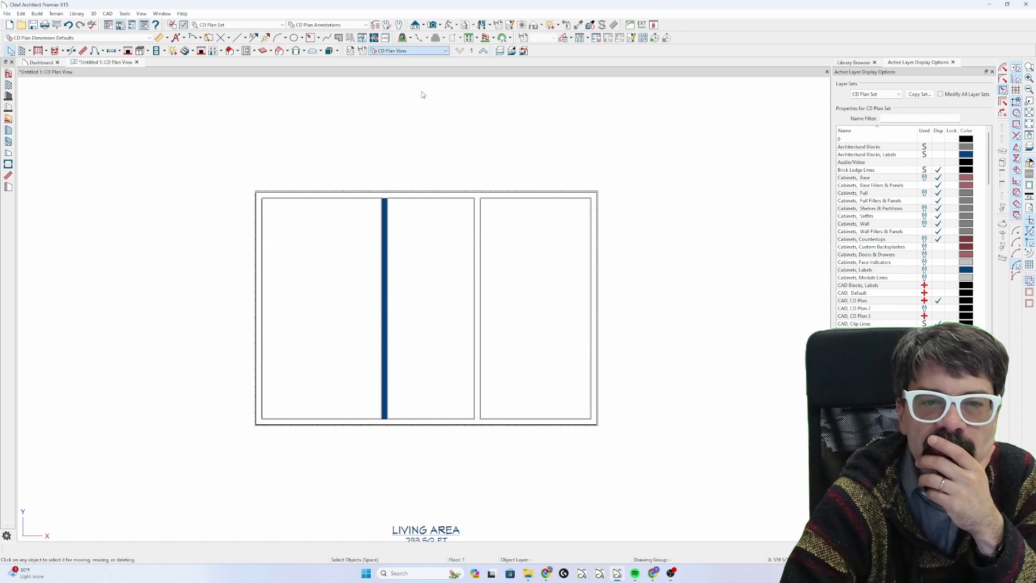
left_click(431, 194)
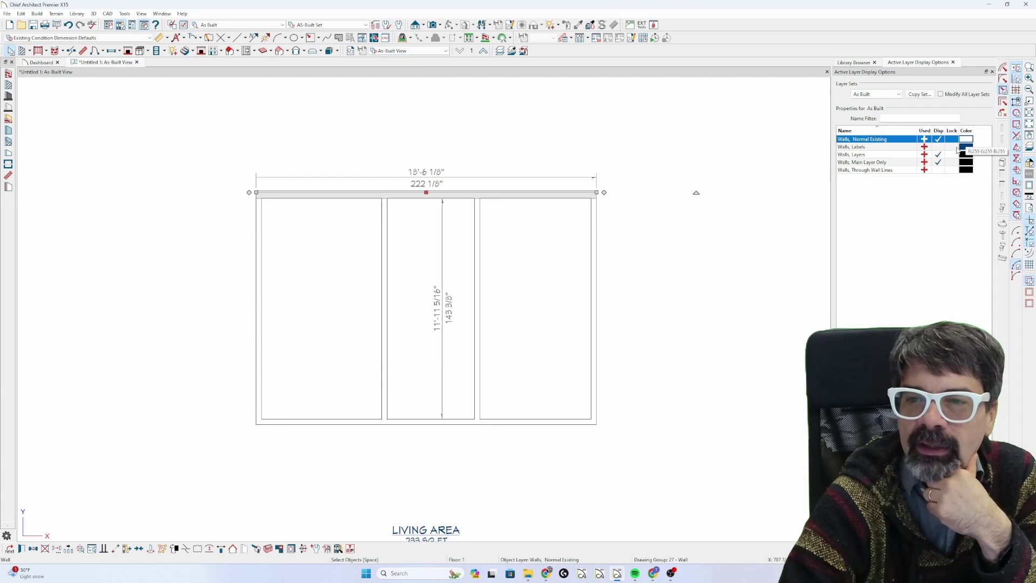
left_click(937, 154)
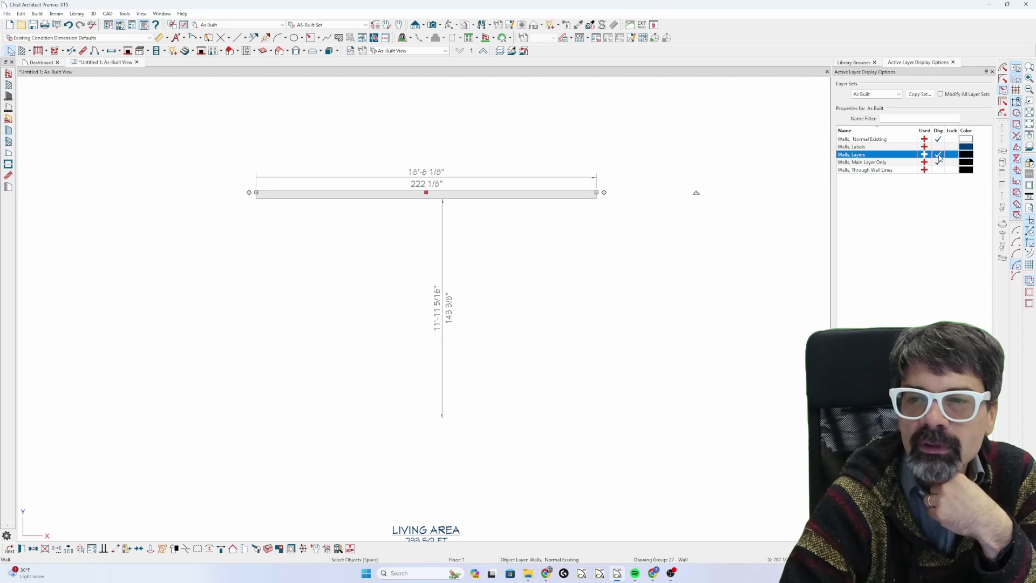
left_click(938, 154)
In CD Plan View, turn off Walls, Layers and Walls, Main Layer Only displays
left_click(409, 51)
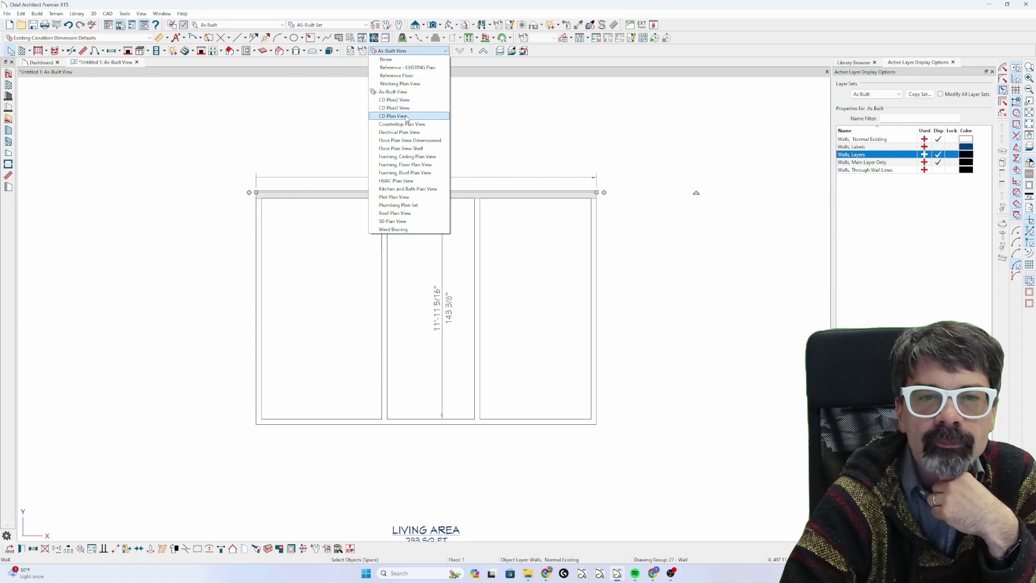
left_click(407, 115)
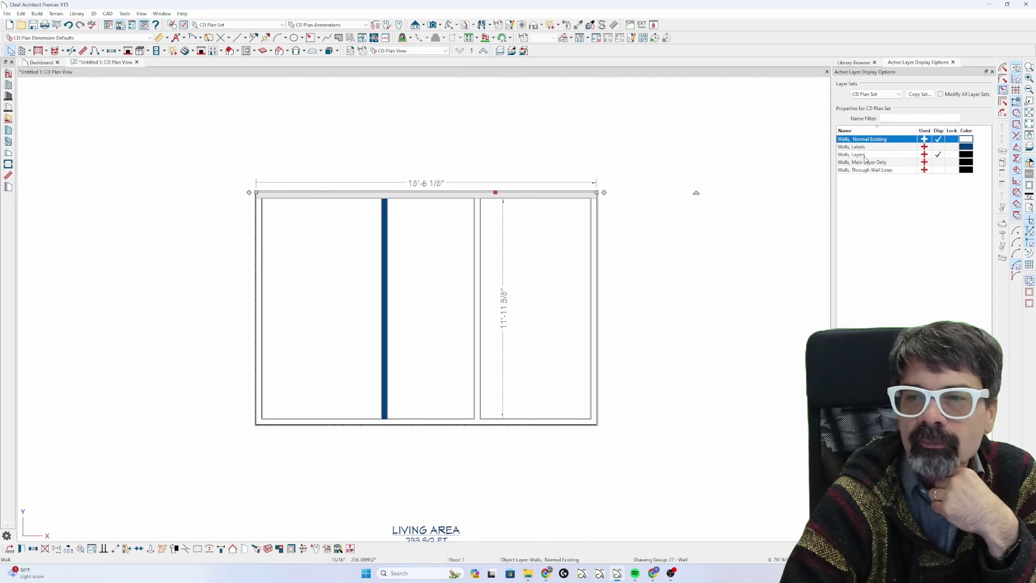
left_click(937, 162)
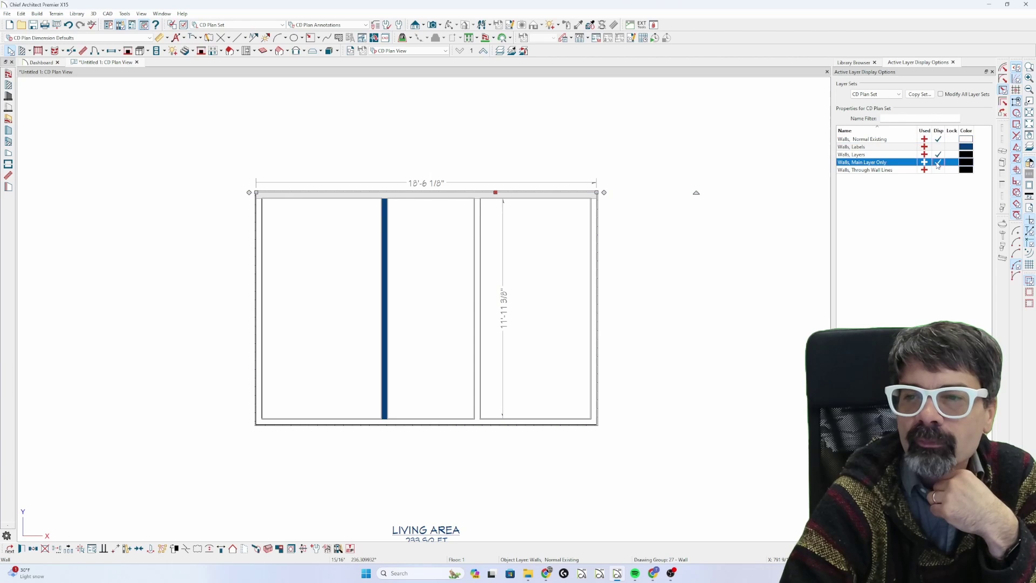
left_click(937, 155)
left_click(937, 162)
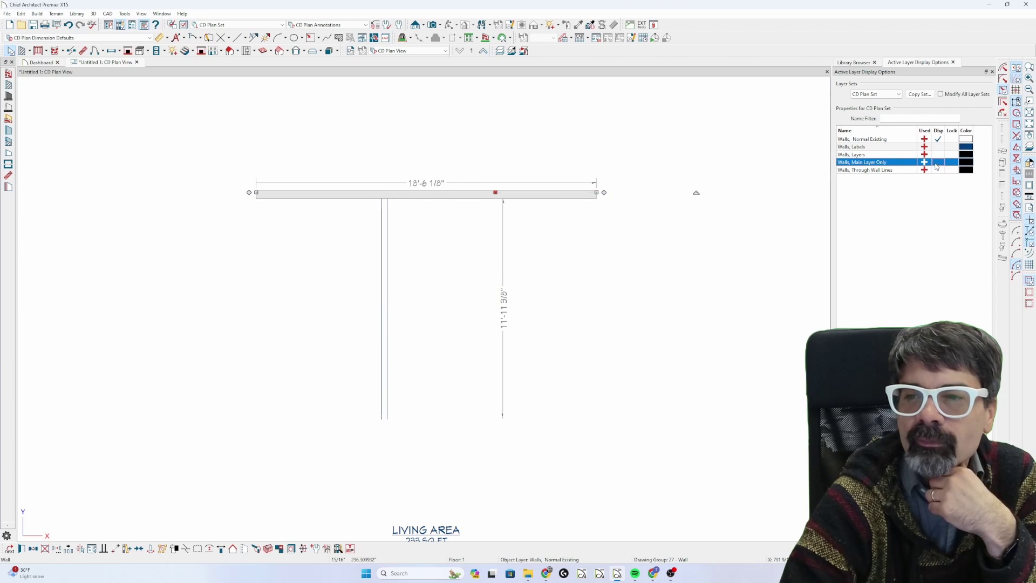
left_click(685, 236)
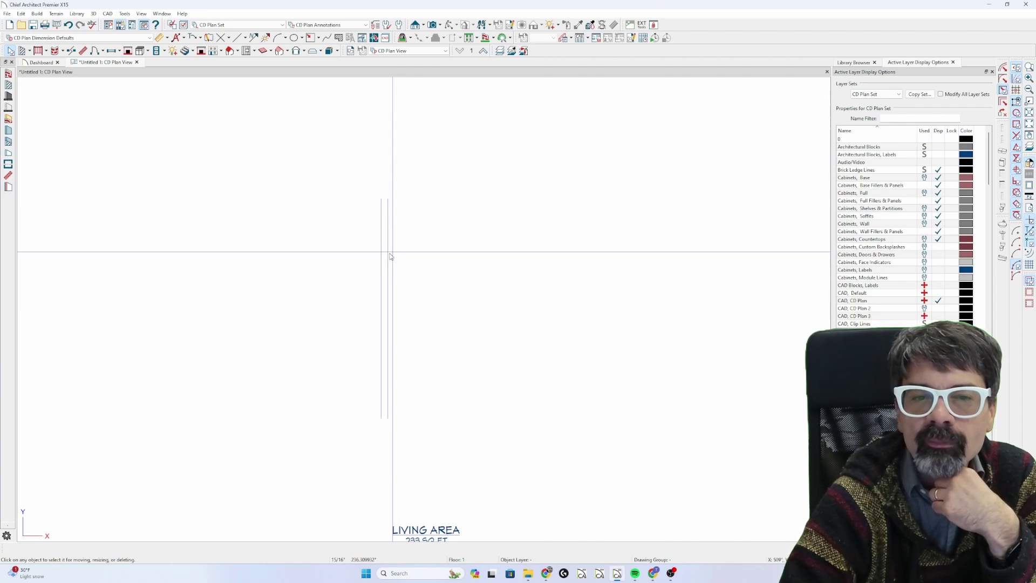
left_click(386, 254)
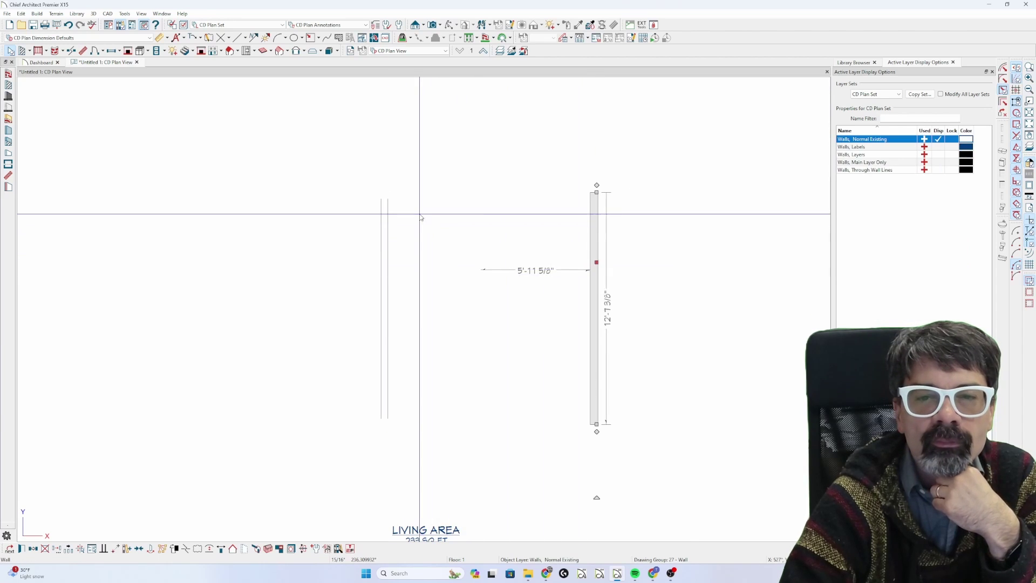
scroll(377, 220, "up", 2)
scroll(361, 231, "down", 1)
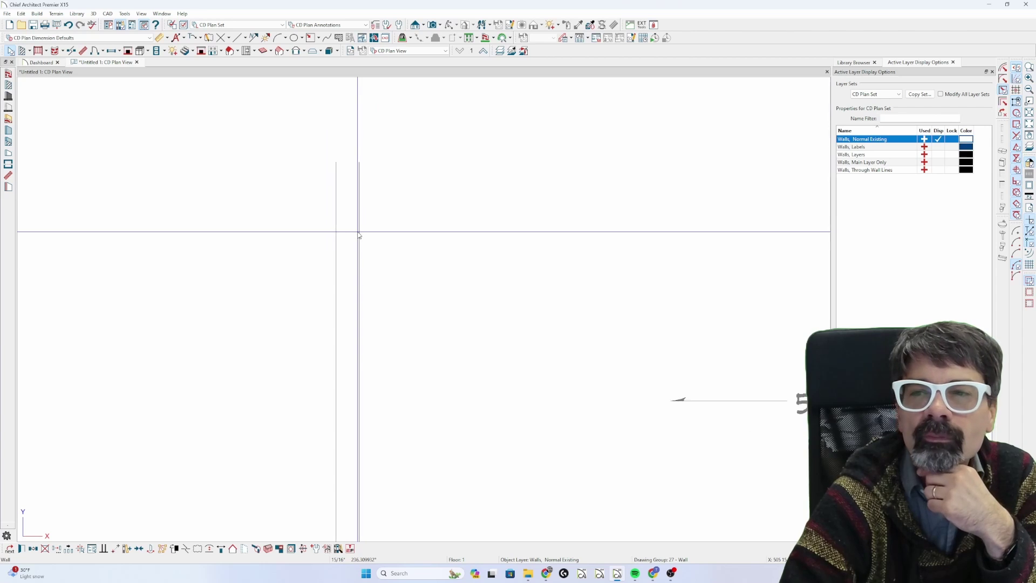
scroll(360, 233, "down", 1)
scroll(360, 235, "down", 1)
scroll(359, 235, "down", 1)
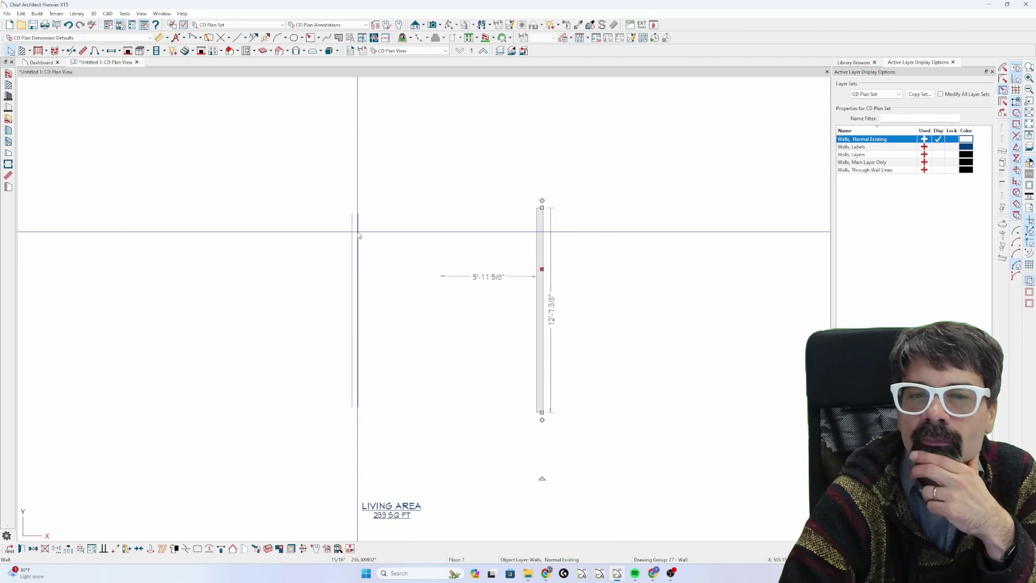
right_click(359, 234)
left_click(673, 245)
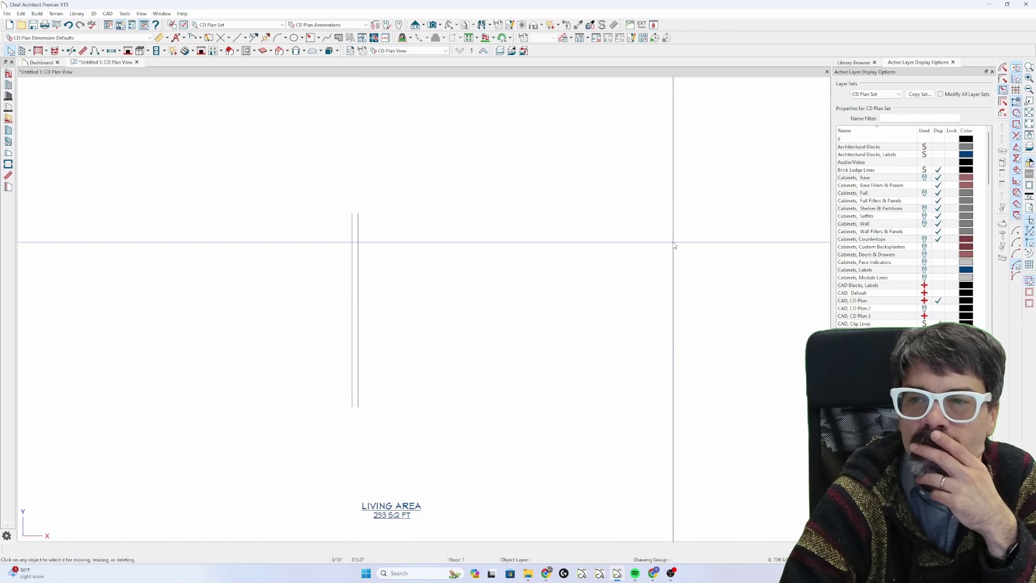
left_click(357, 245)
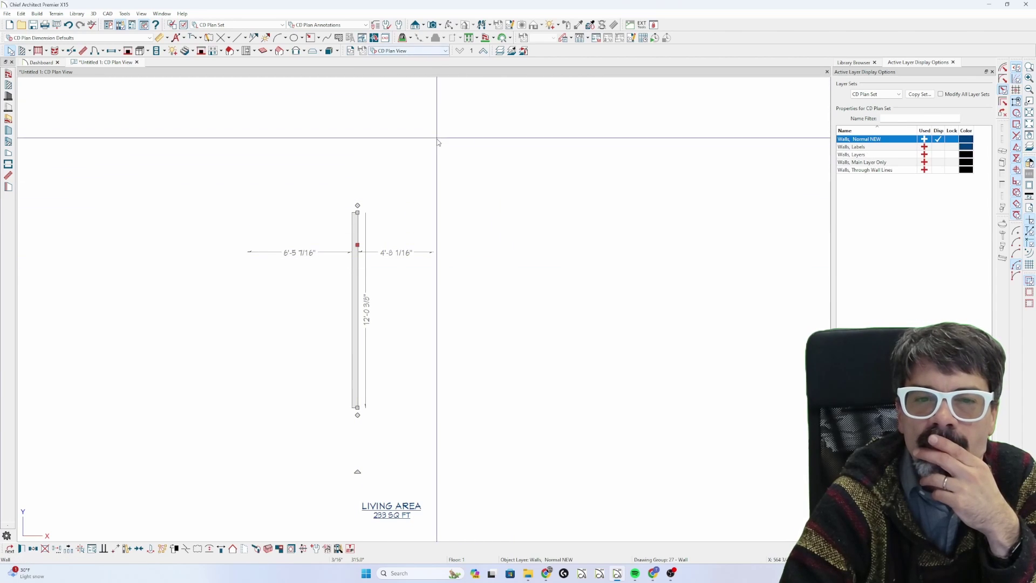
left_click(397, 209)
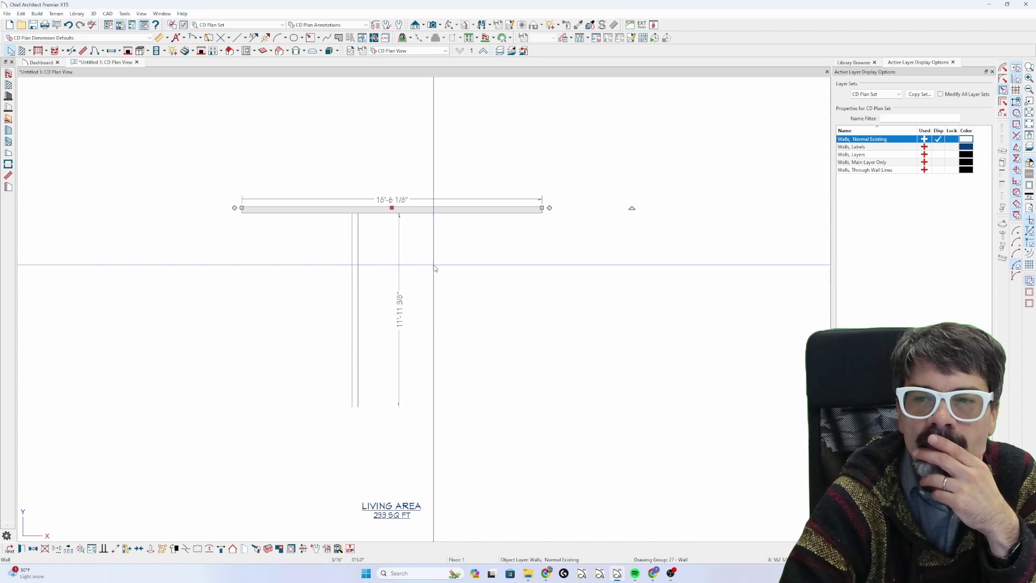
left_click(356, 251)
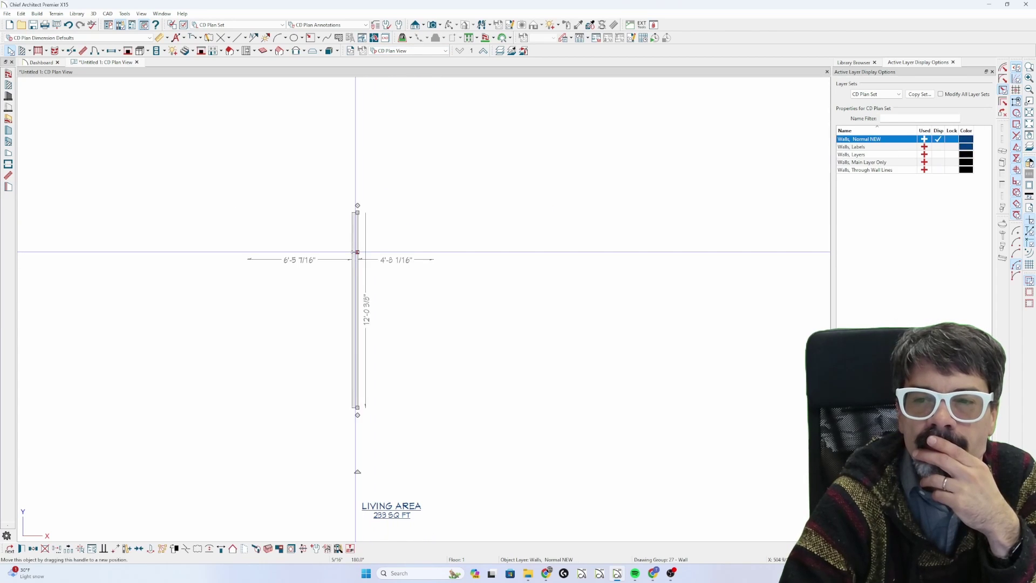
left_click(434, 208)
left_click(406, 238)
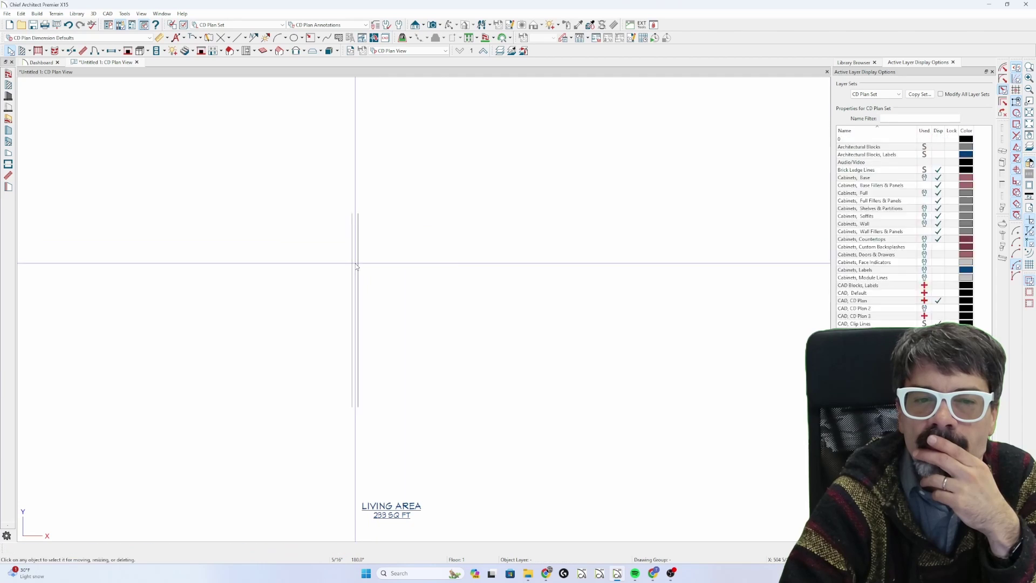
left_click(357, 263)
left_click(441, 253)
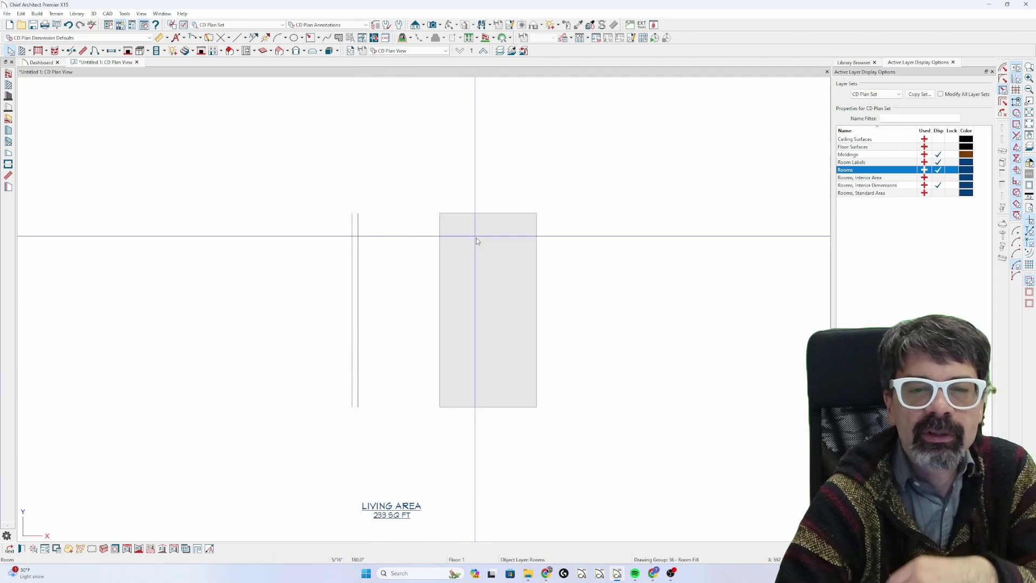